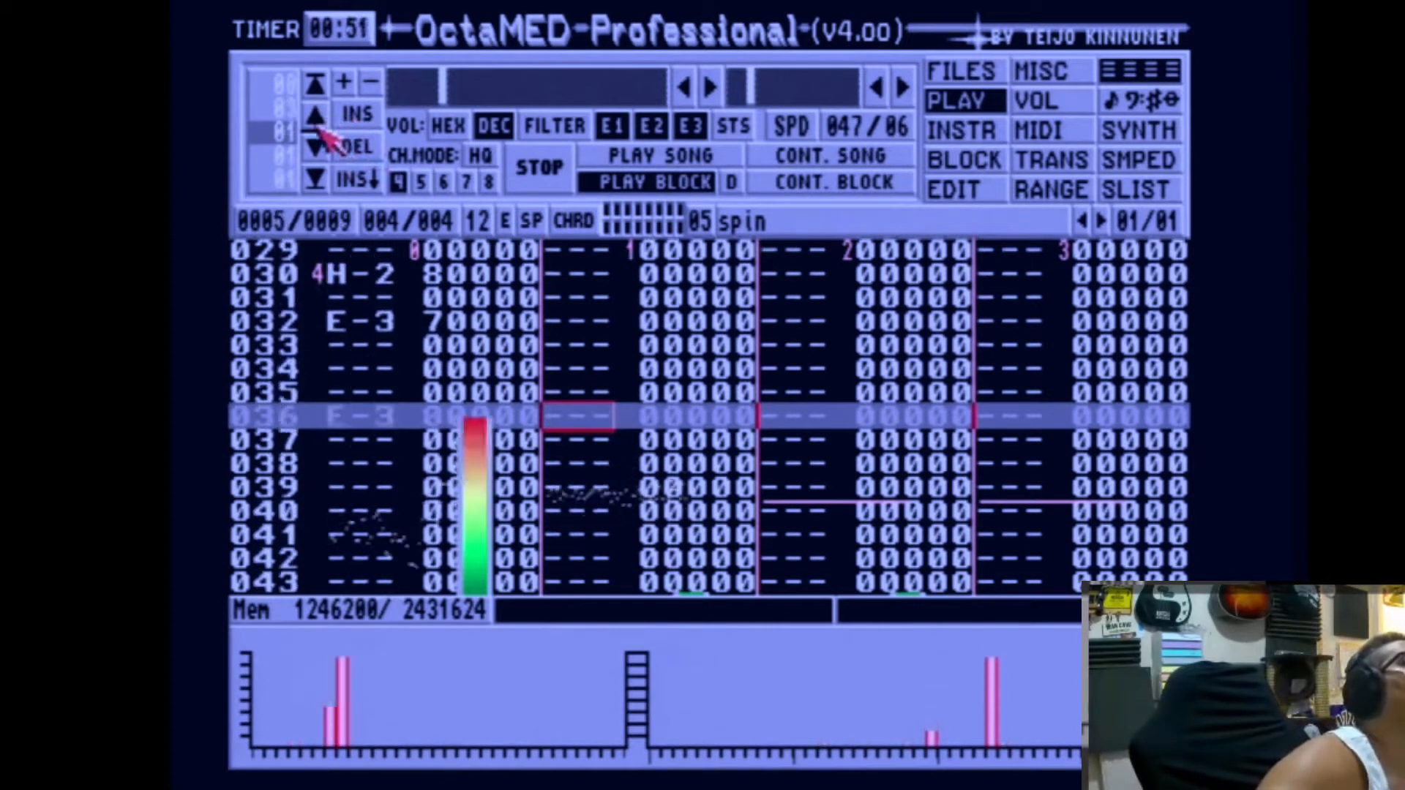
Step: Delete the block 01 entry just before the final block 04 entry in the playing sequence
{"action": "left_click", "coordinate": [313, 148]}
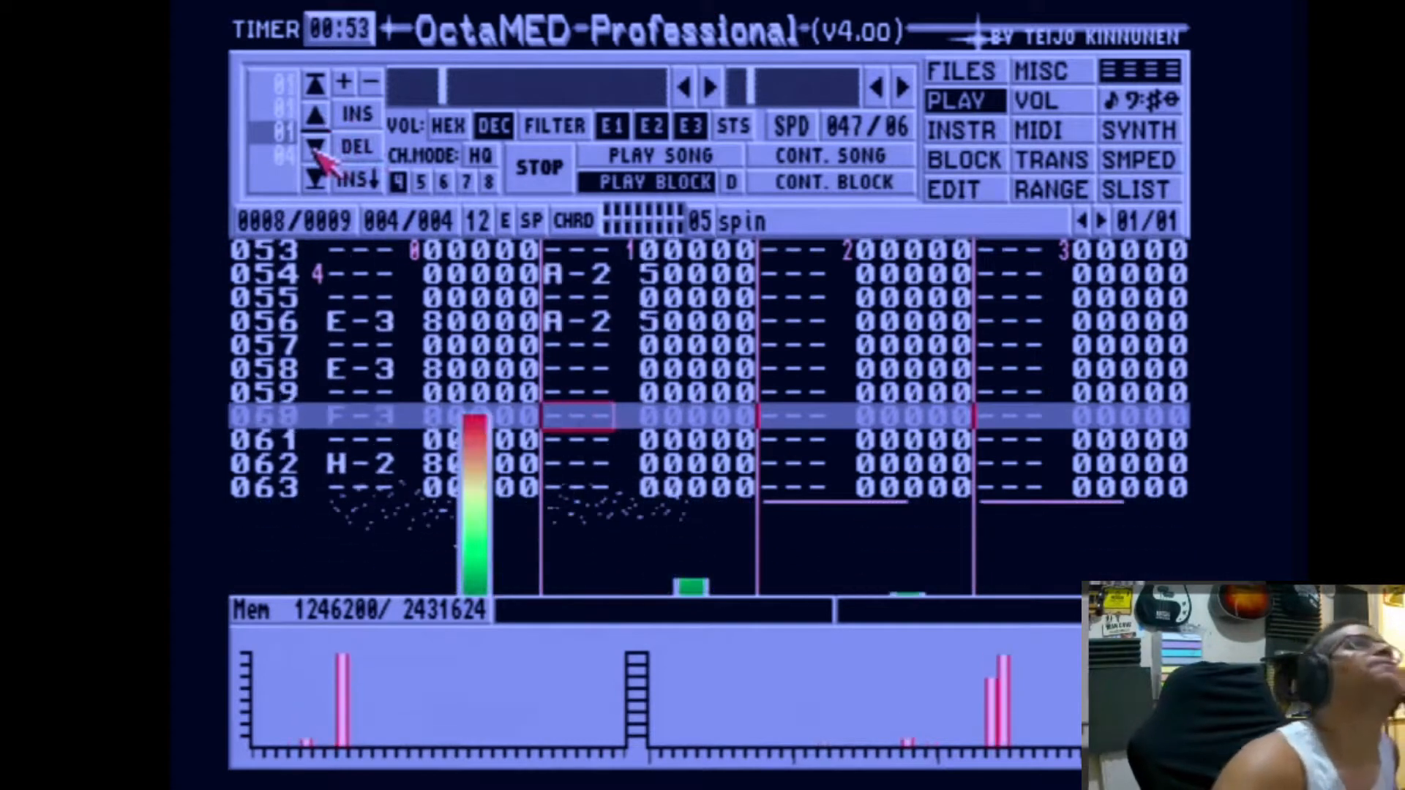
{"action": "left_click", "coordinate": [358, 150]}
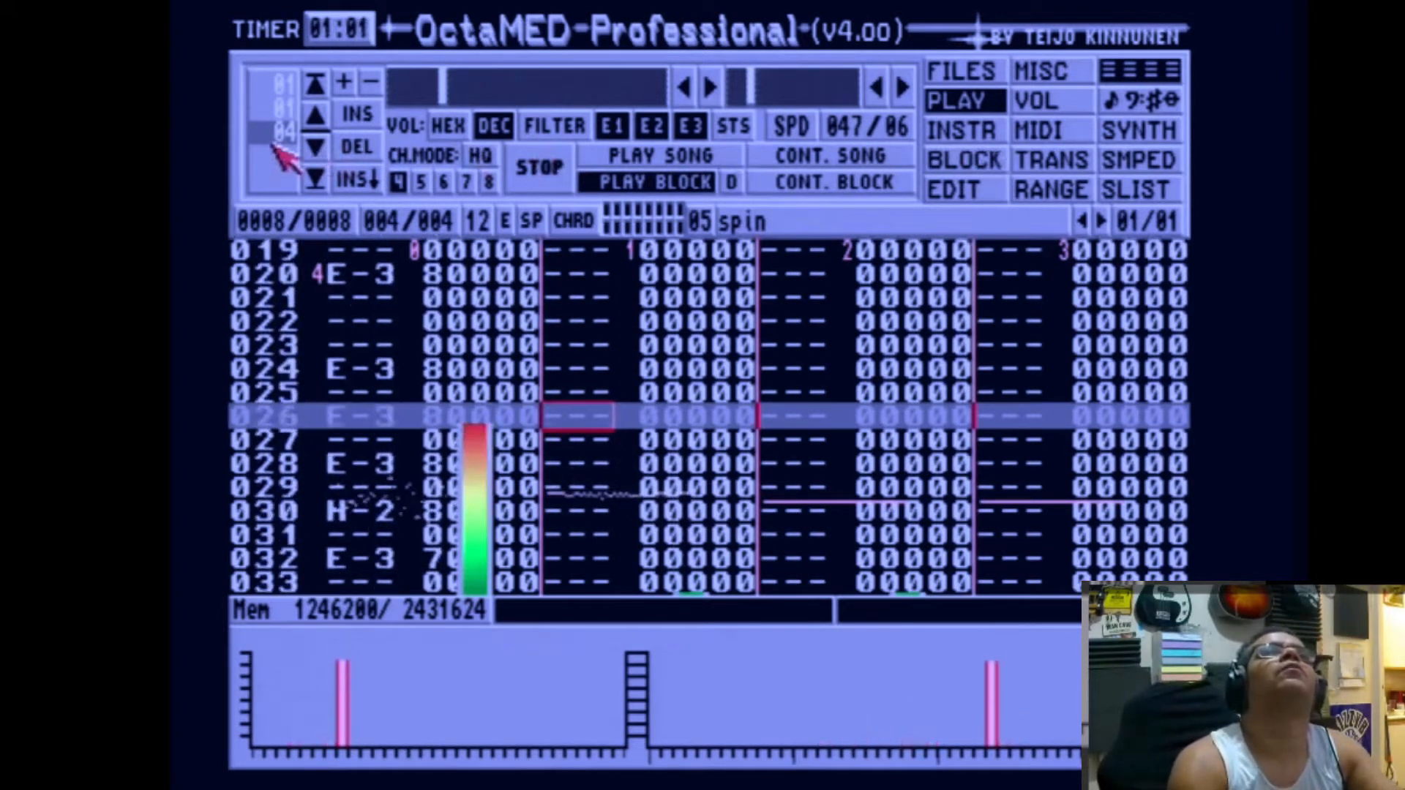
Step: Step back through the blocks from block 004 to block 001
{"action": "key", "text": "shift+Left"}
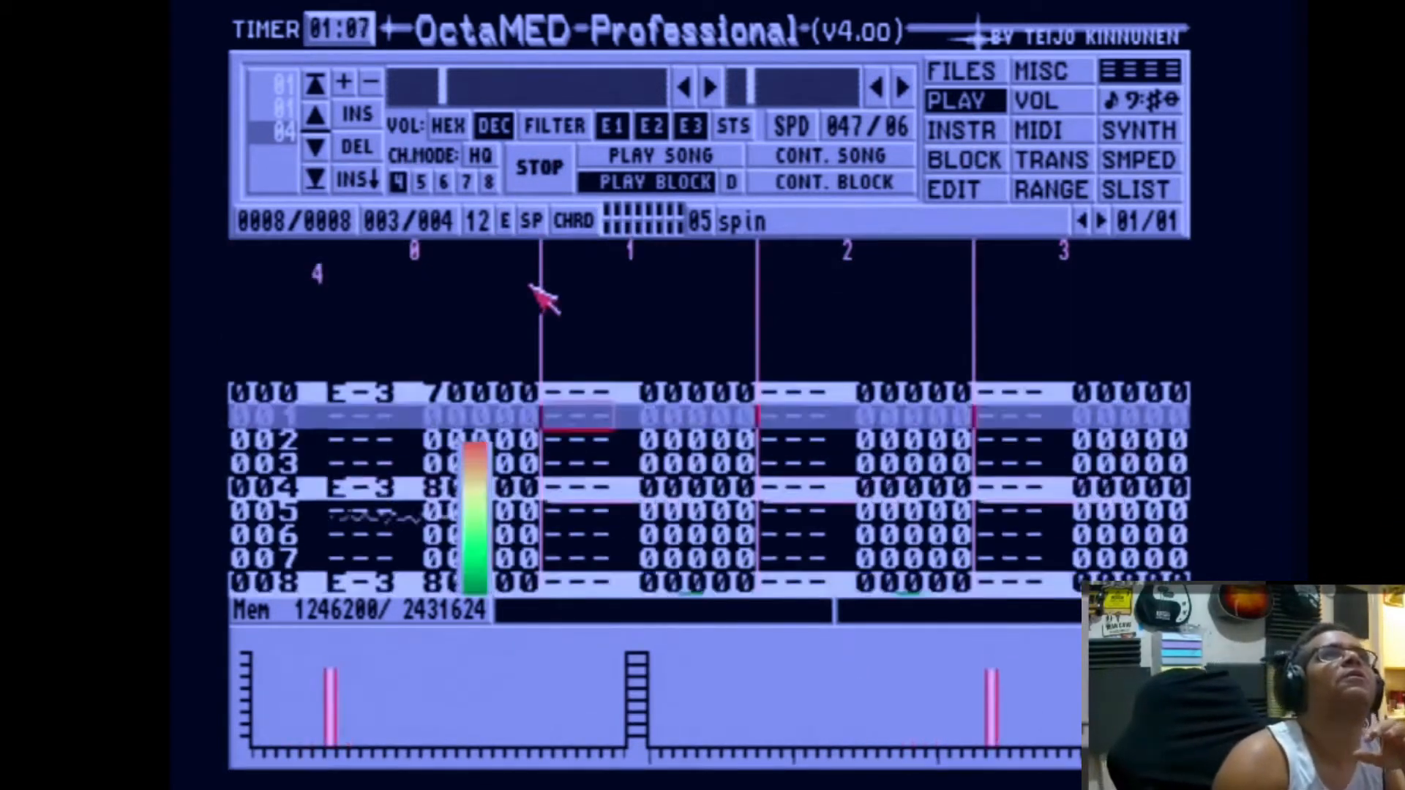
{"action": "key", "text": "shift+Left"}
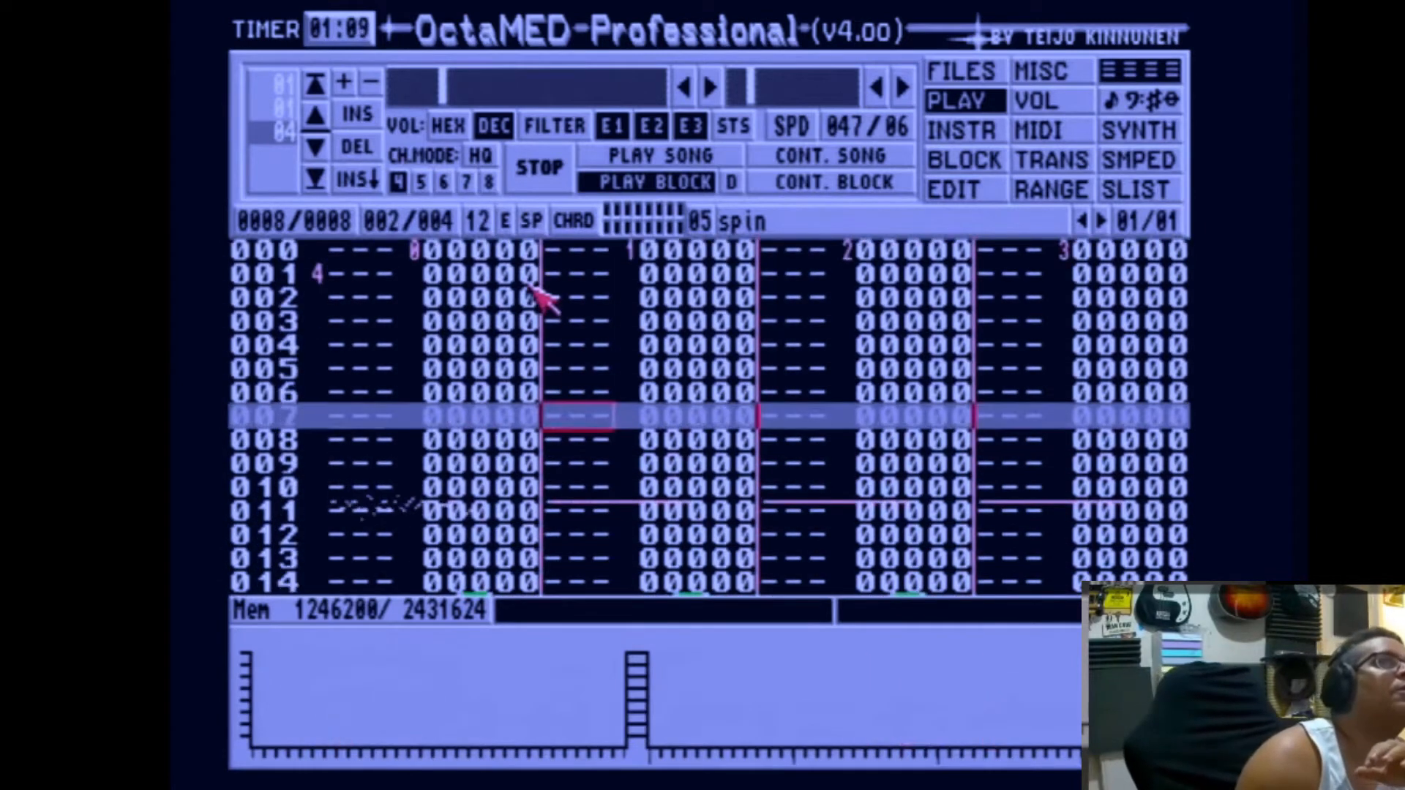
{"action": "key", "text": "shift+Left"}
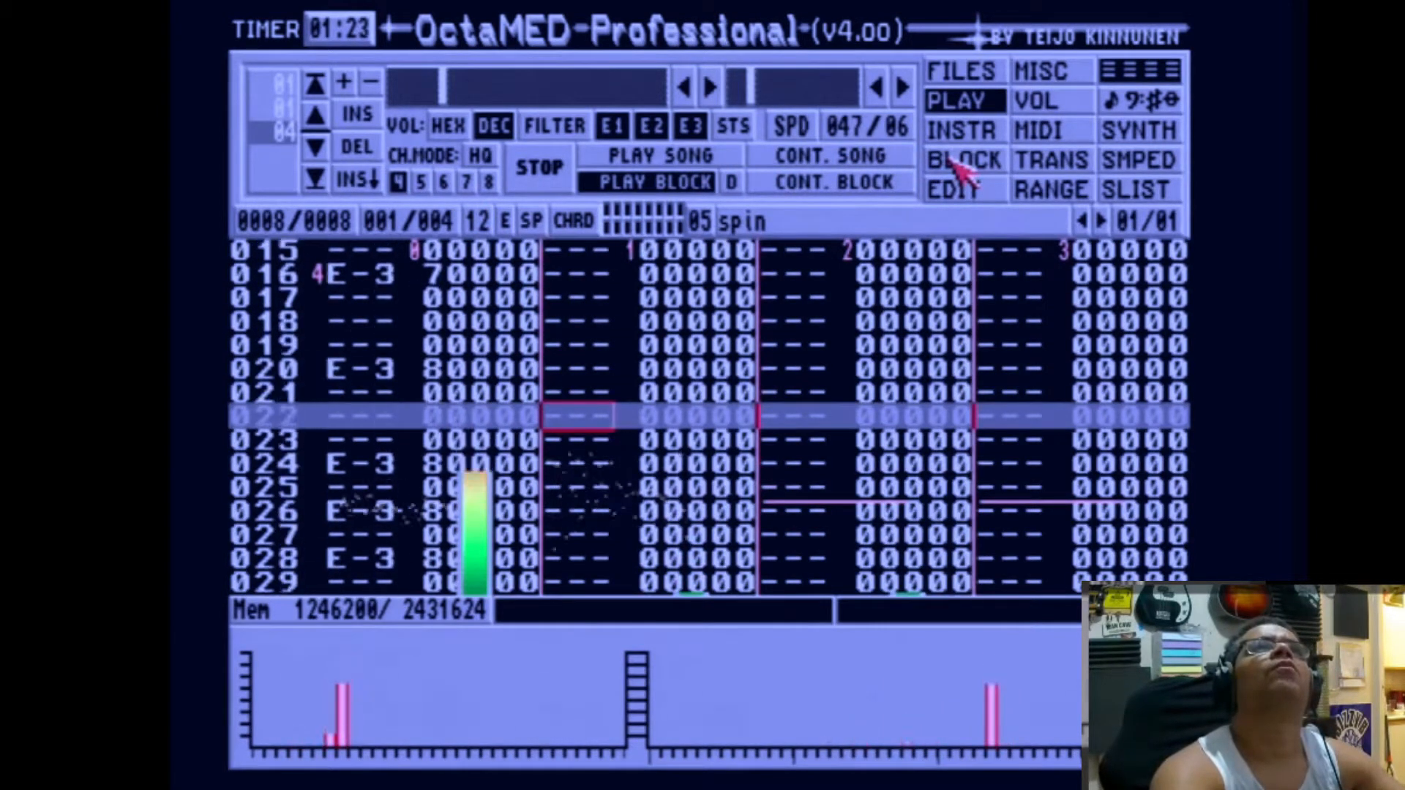
{"action": "left_click", "coordinate": [955, 161]}
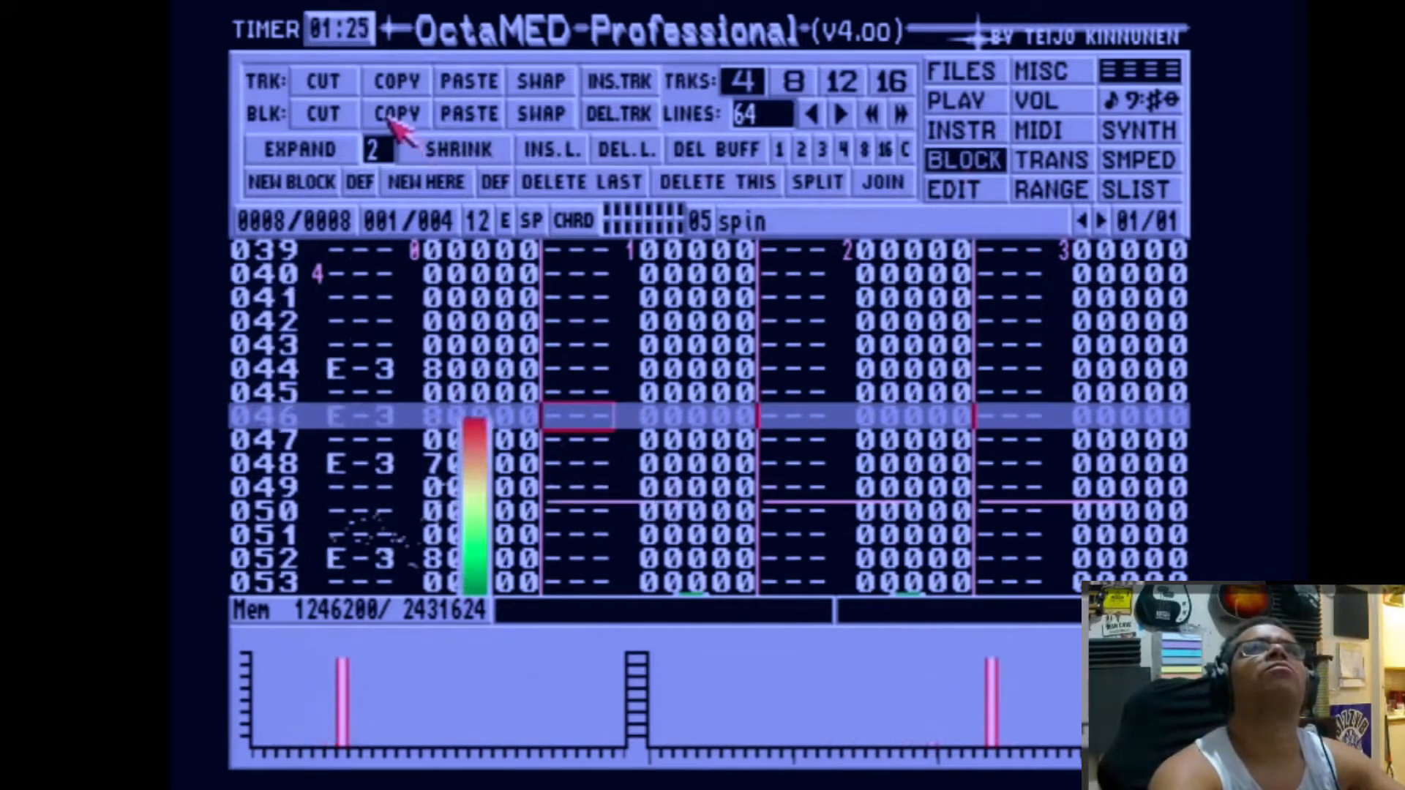
{"action": "left_click", "coordinate": [985, 73]}
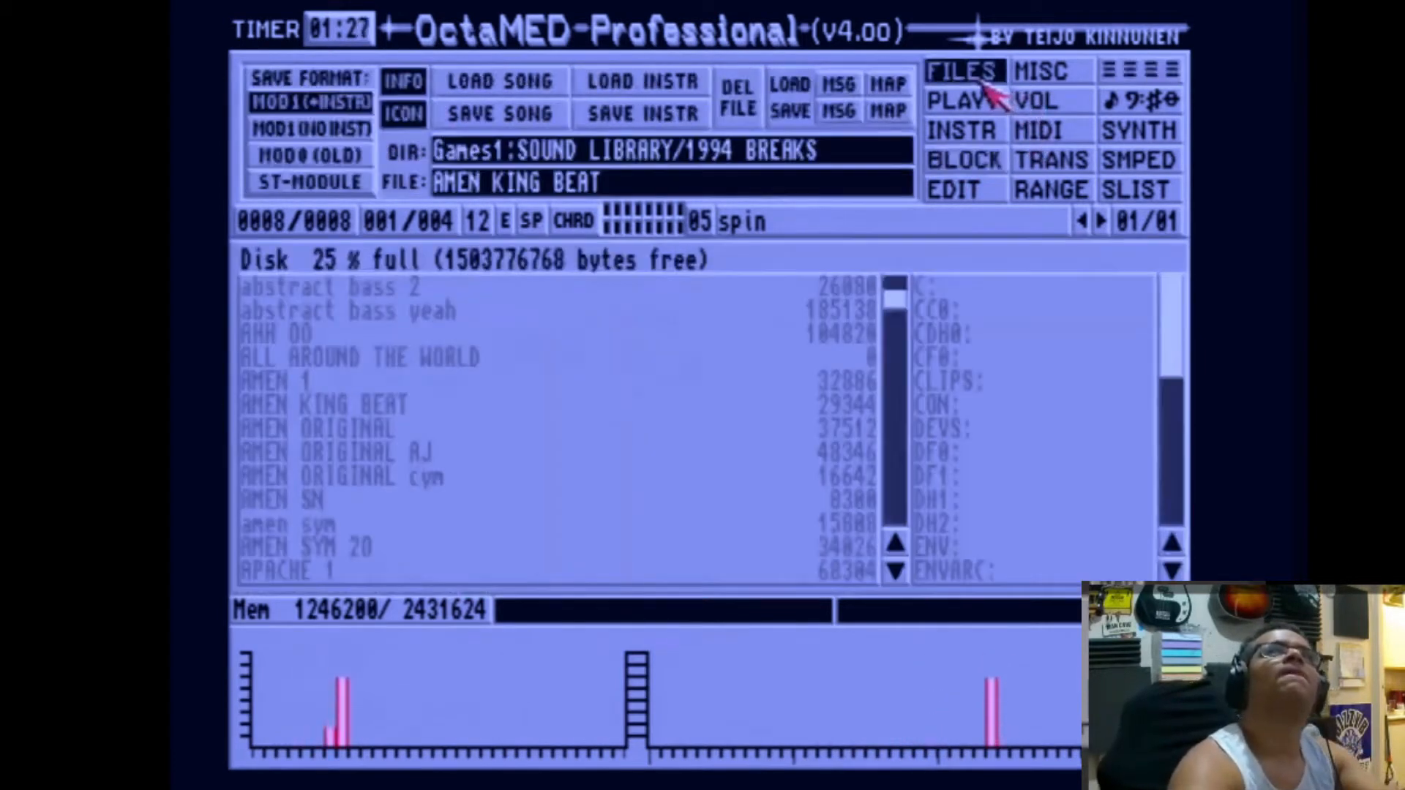
{"action": "left_click", "coordinate": [1162, 78]}
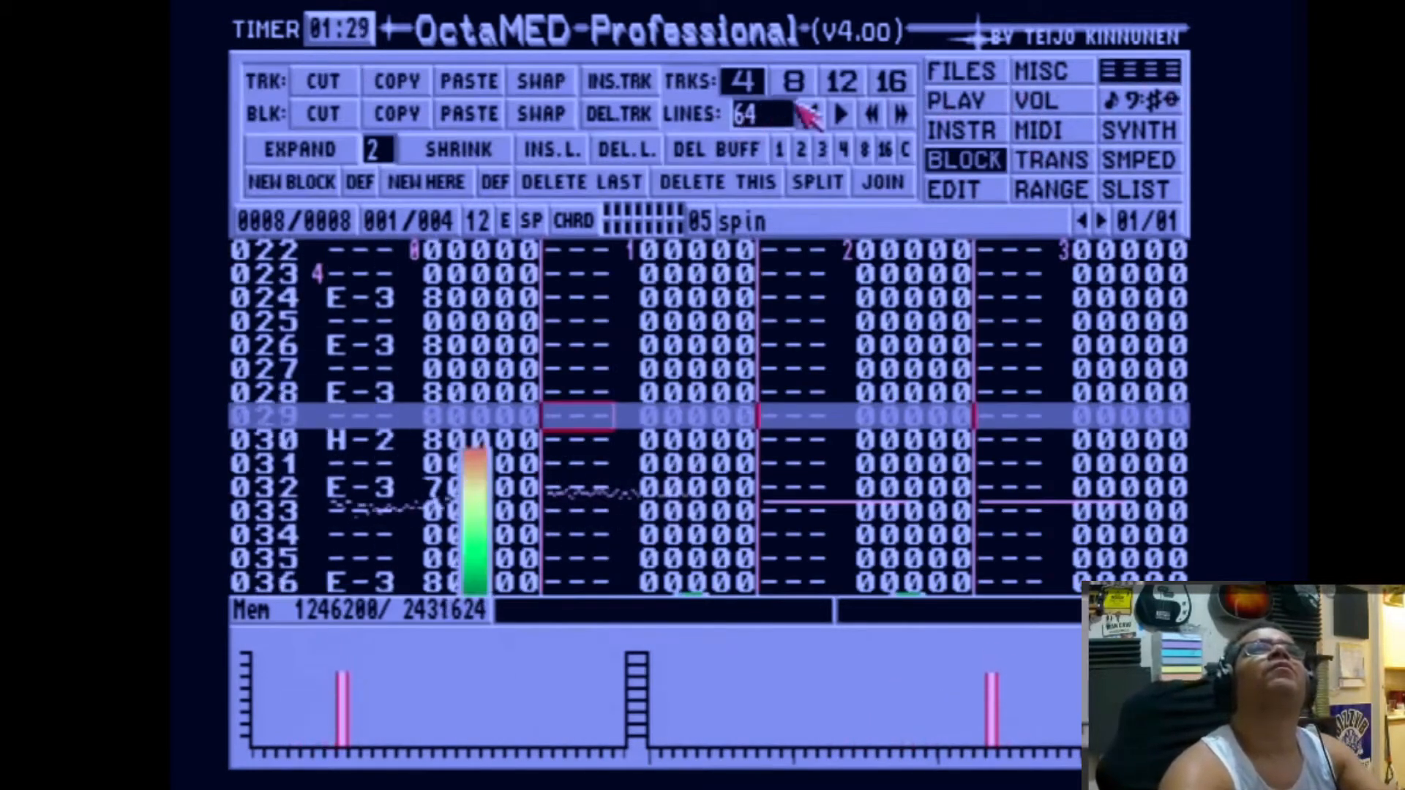
Step: Browse up from the 1994 BREAKS folder to the Games1: root and open the SONGS directory
{"action": "left_click", "coordinate": [943, 71]}
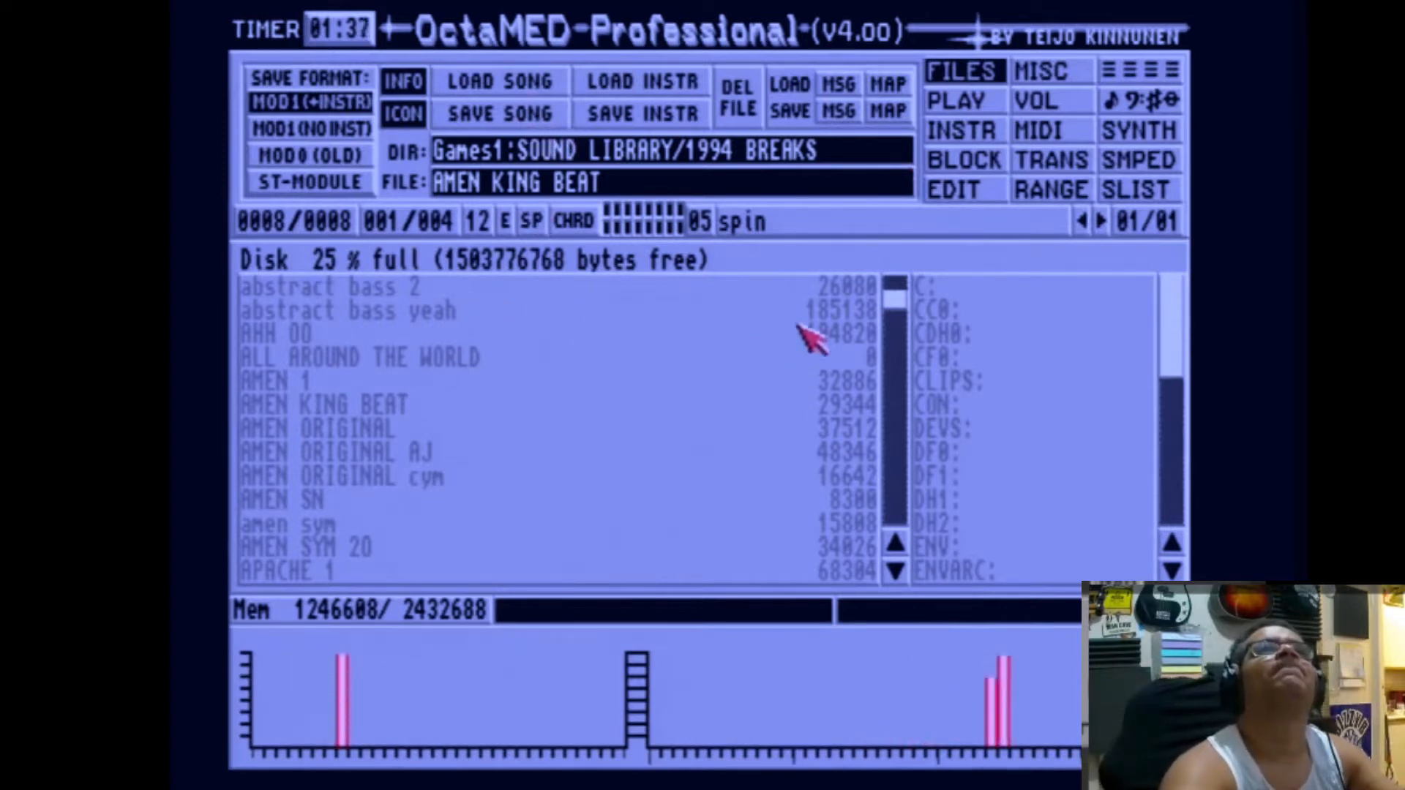
{"action": "left_click_drag", "start_coordinate": [900, 303], "coordinate": [761, 289]}
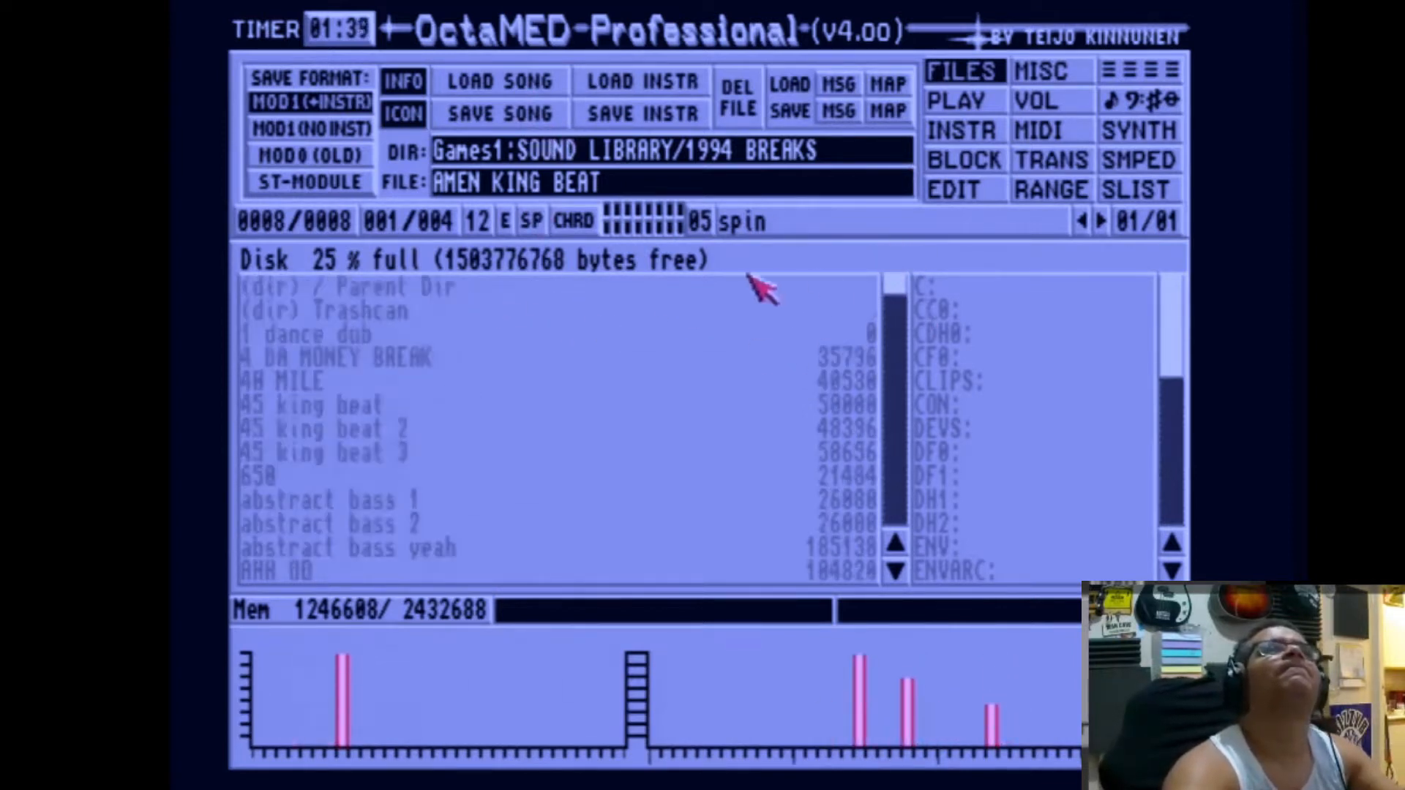
{"action": "left_click", "coordinate": [432, 285]}
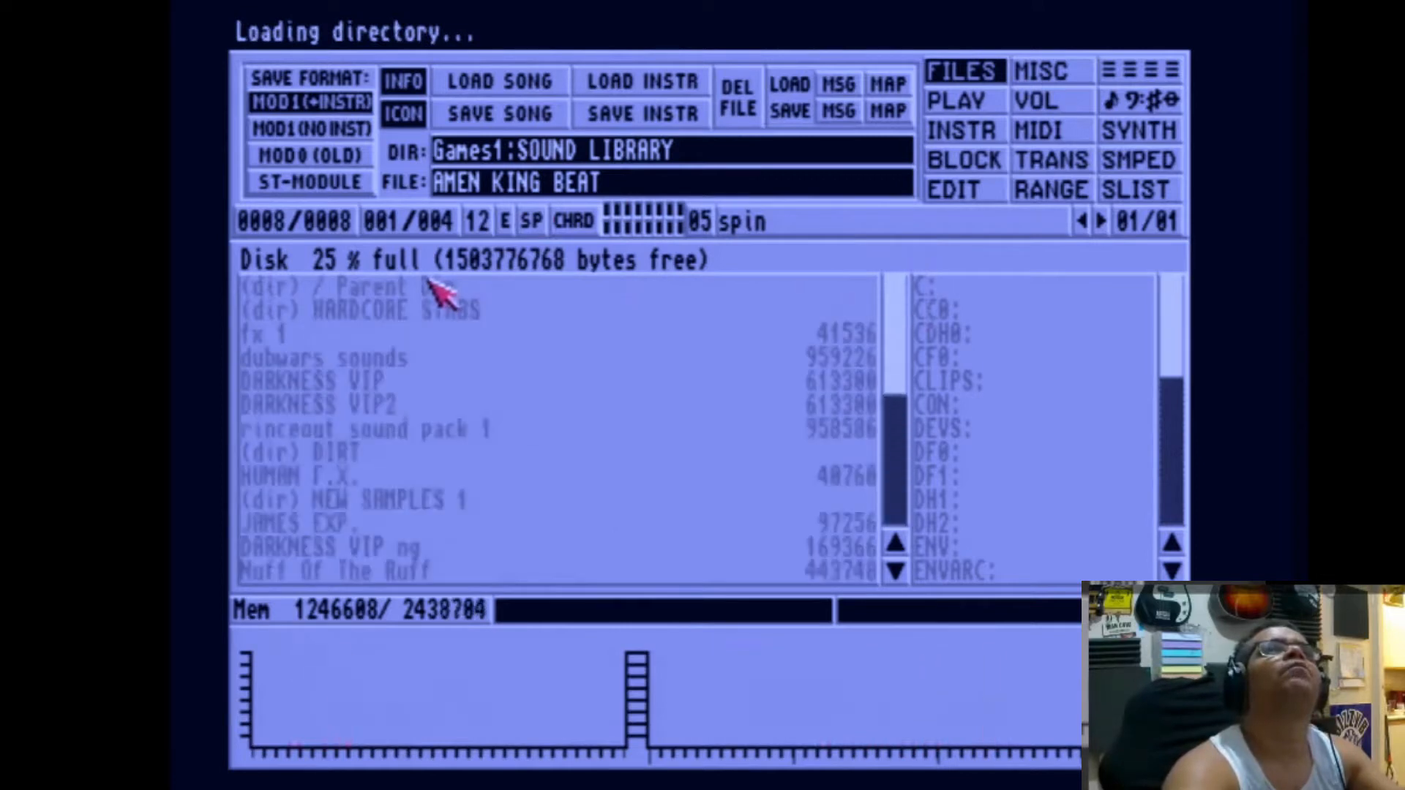
{"action": "left_click", "coordinate": [431, 286]}
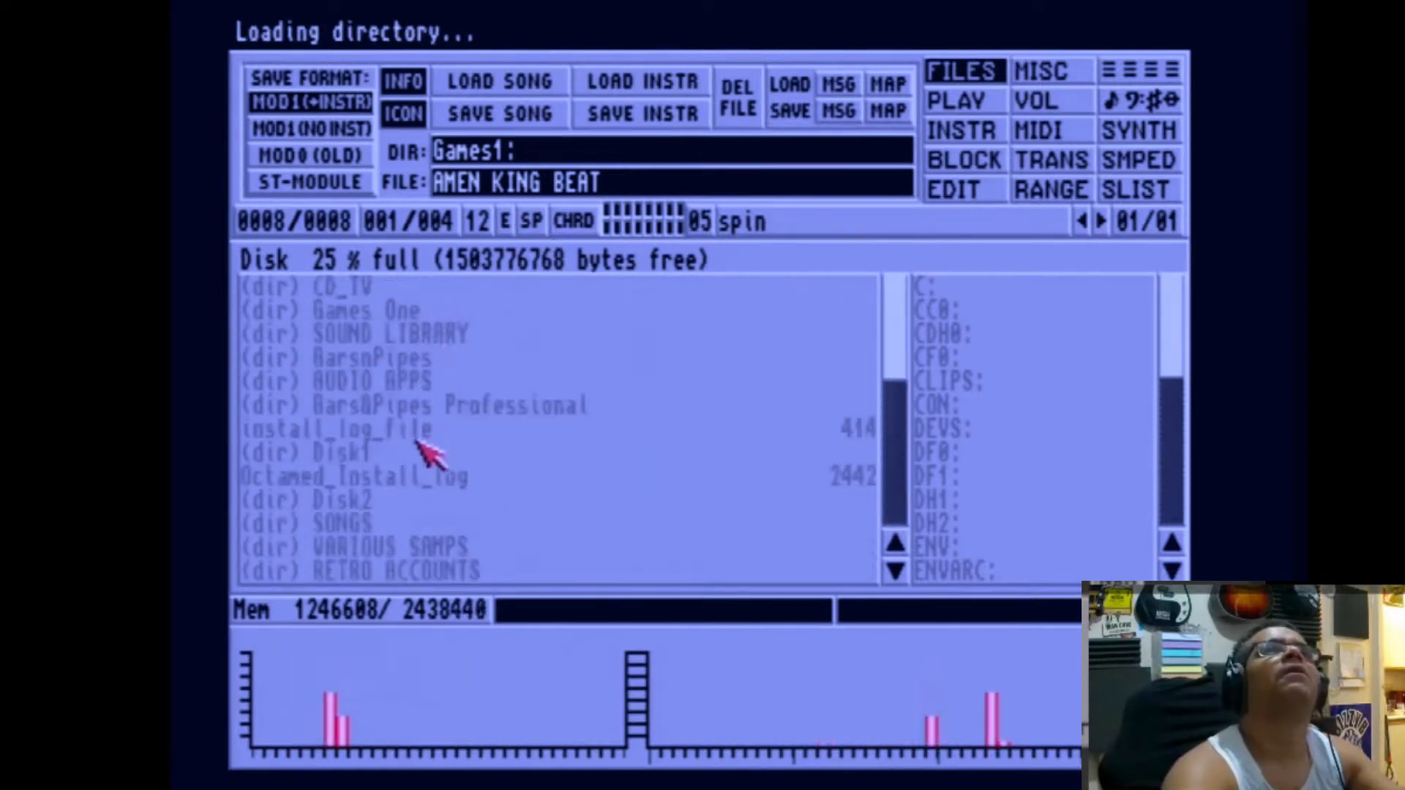
{"action": "left_click", "coordinate": [388, 510]}
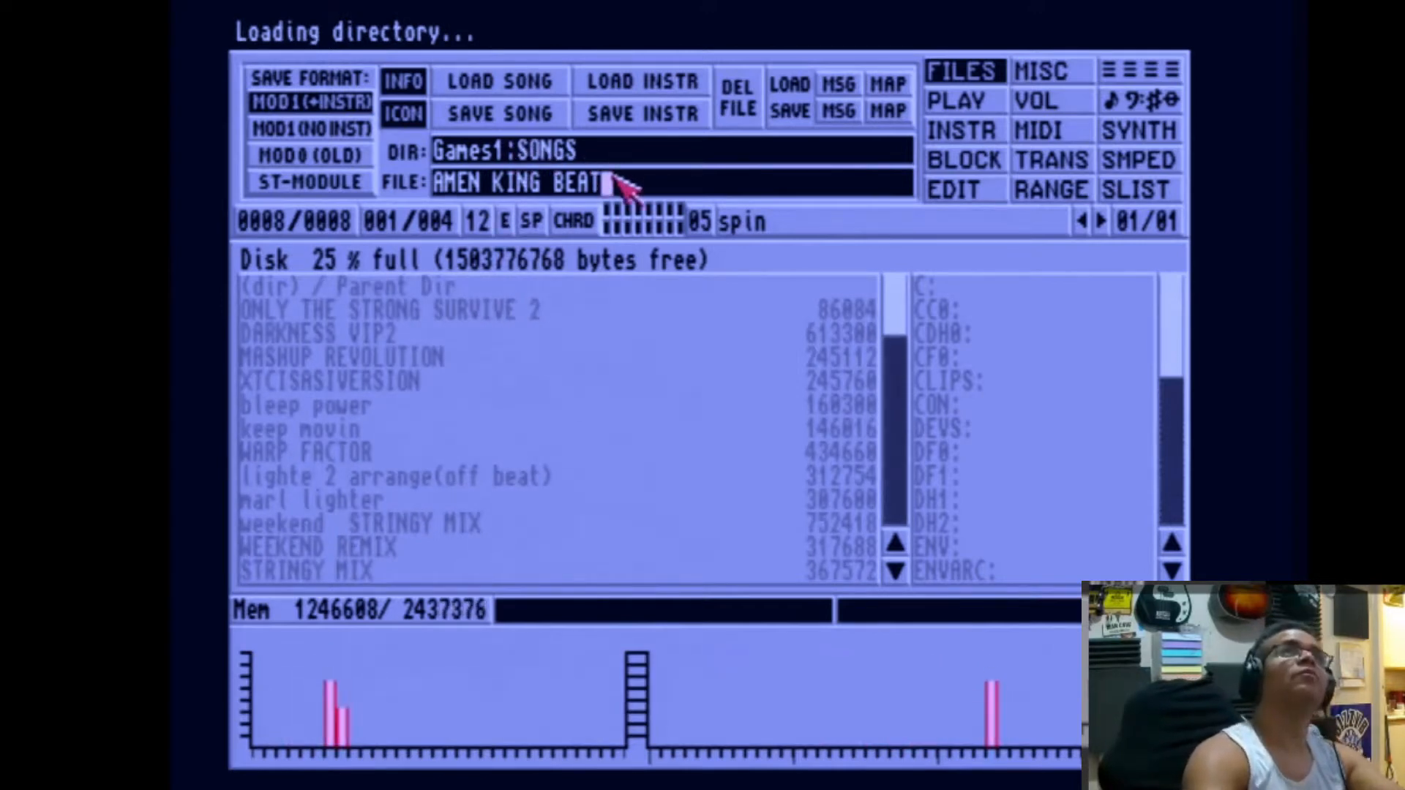
Step: Replace the file name with THE CROWD SAYS AMIGA VIP and save the song in Games1:SONGS
{"action": "key", "text": "BackSpace"}
{"action": "key", "text": "BackSpace"}
{"action": "key", "text": "BackSpace"}
{"action": "key", "text": "BackSpace"}
{"action": "key", "text": "BackSpace"}
{"action": "key", "text": "BackSpace"}
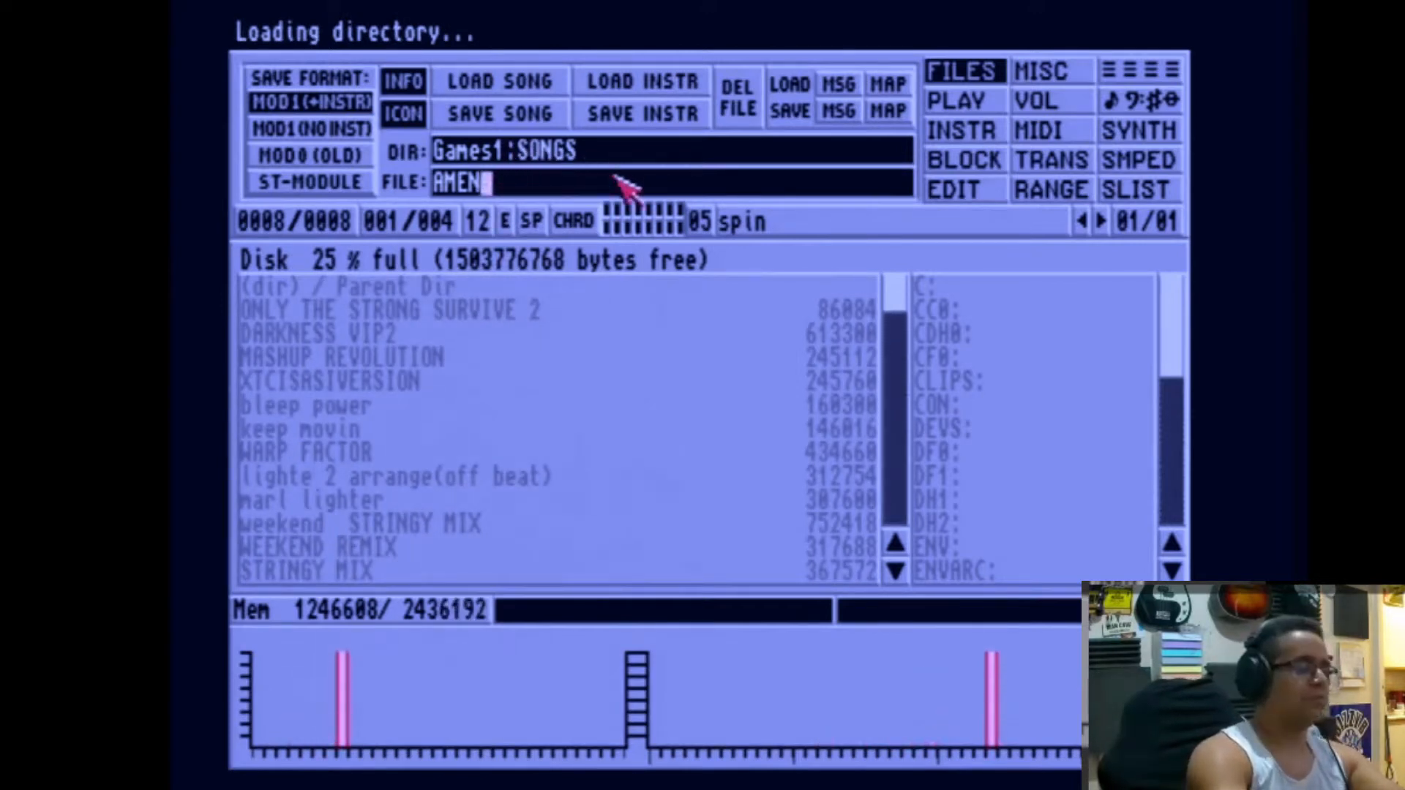
{"action": "key", "text": "BackSpace"}
{"action": "key", "text": "BackSpace"}
{"action": "key", "text": "BackSpace"}
{"action": "key", "text": "BackSpace"}
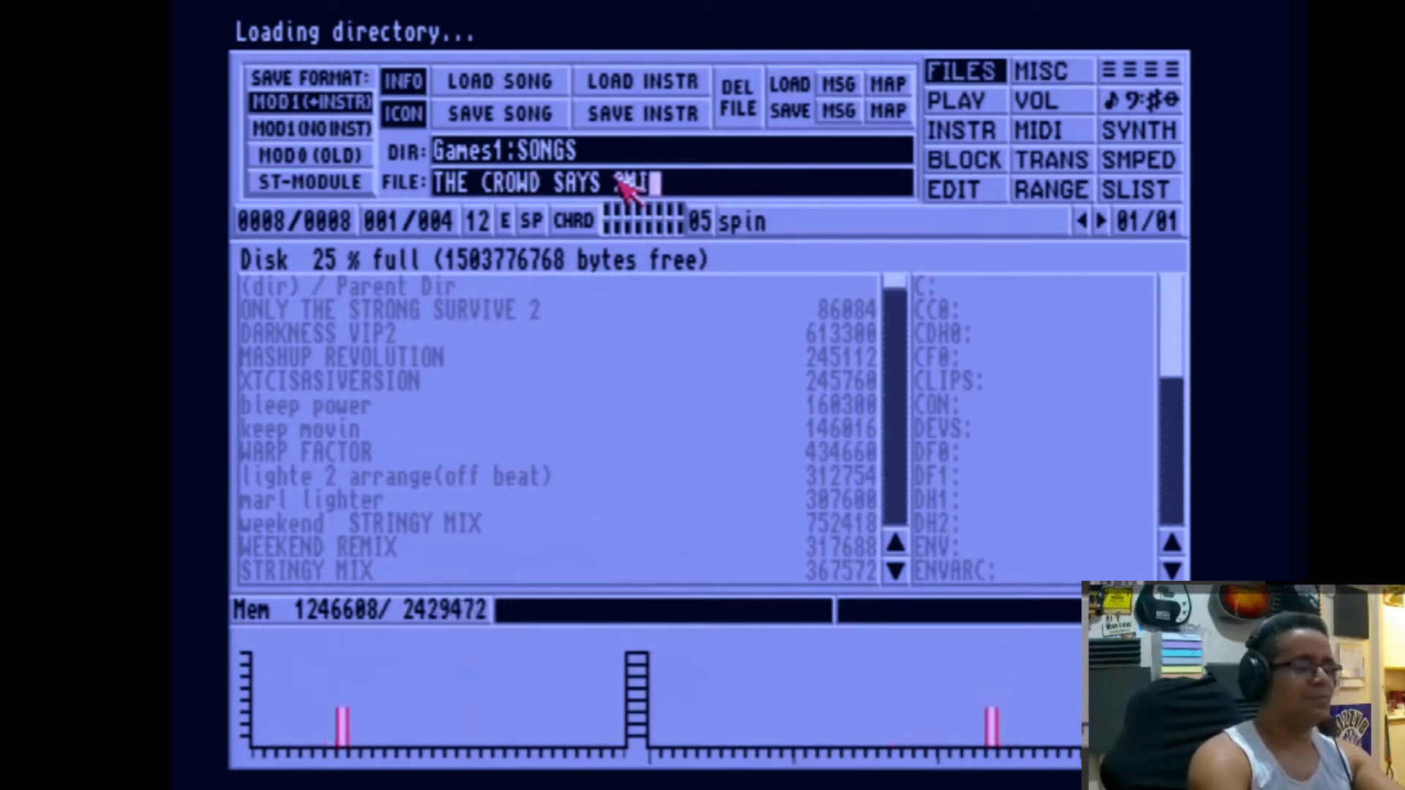
{"action": "type", "text": "VIP"}
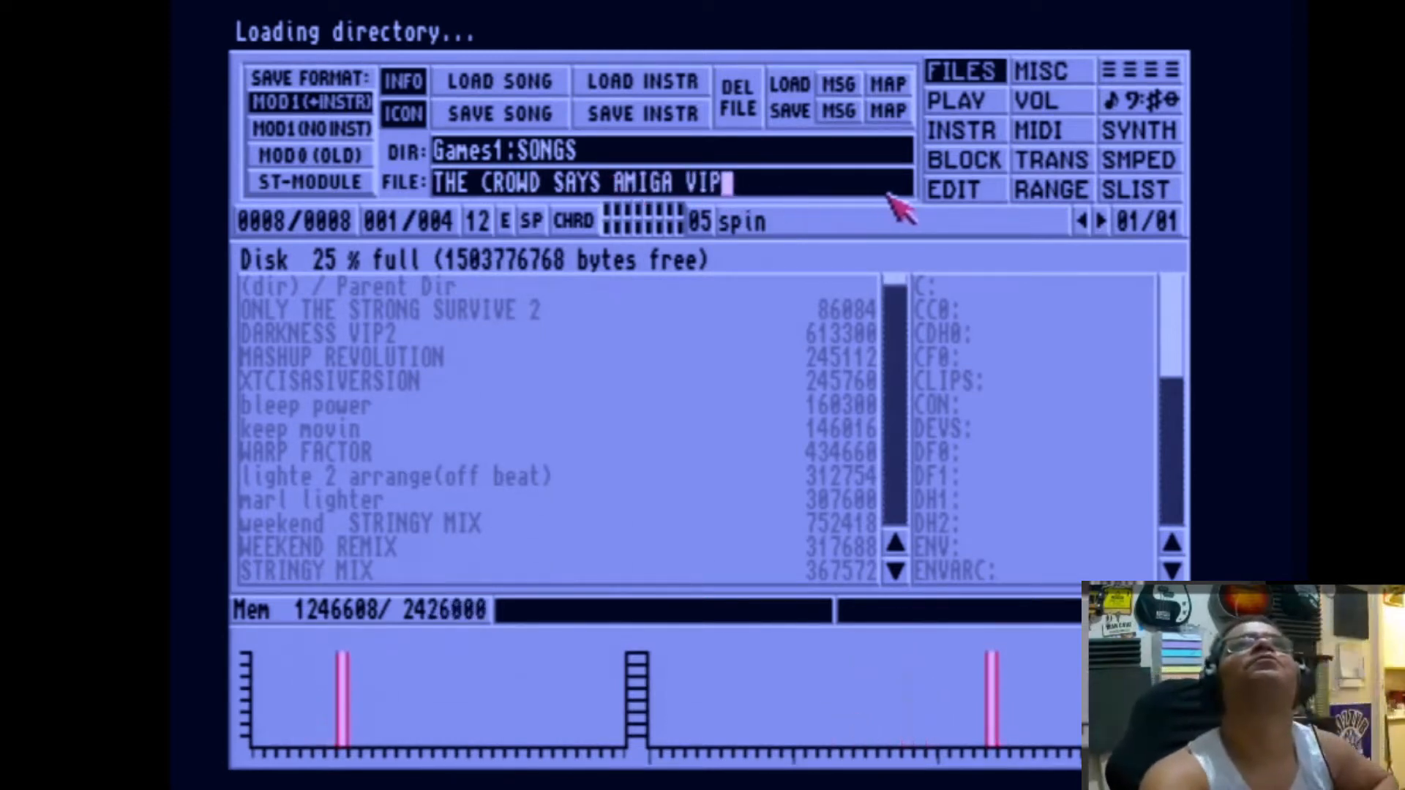
{"action": "left_click", "coordinate": [529, 120]}
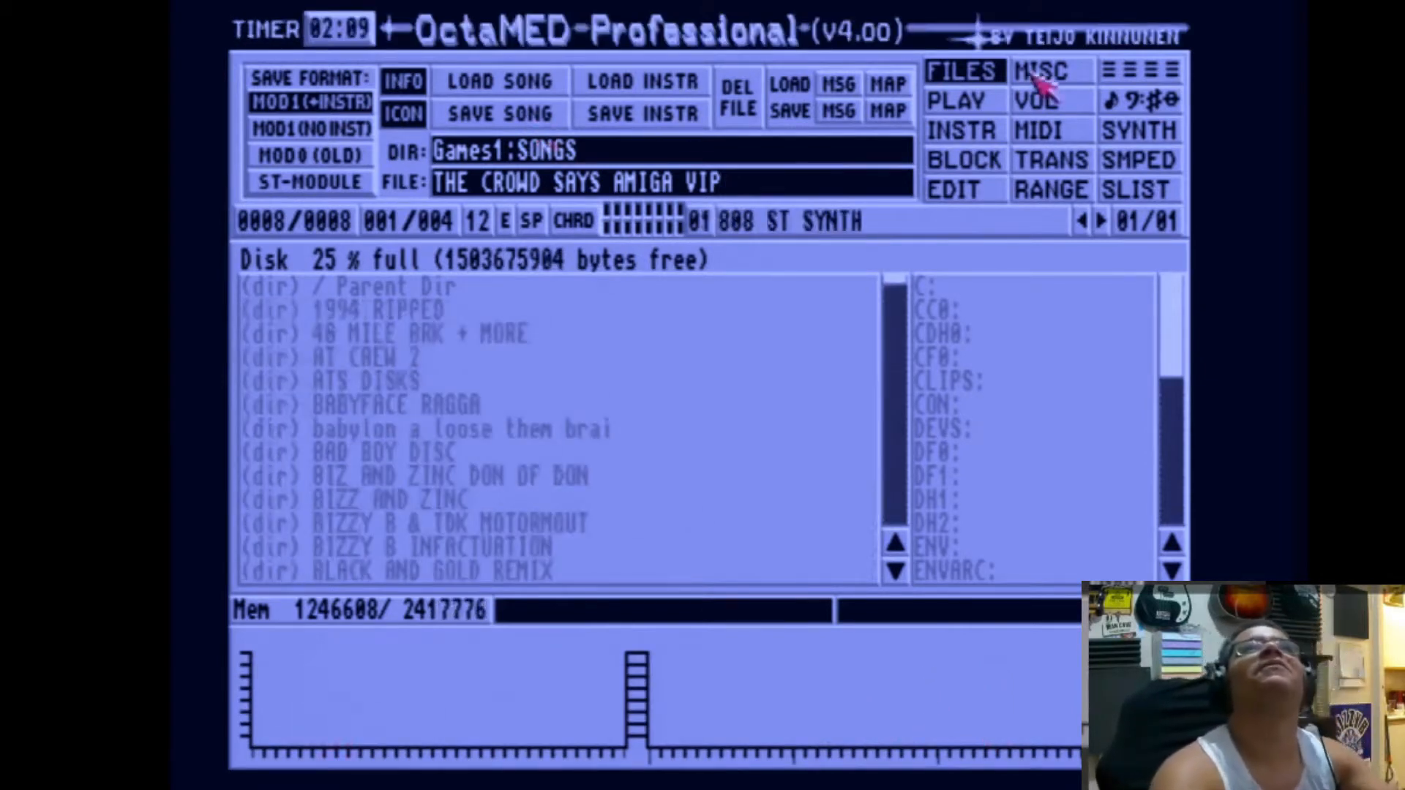
Step: Return to the tracker view and play block 001
{"action": "left_click", "coordinate": [1121, 75]}
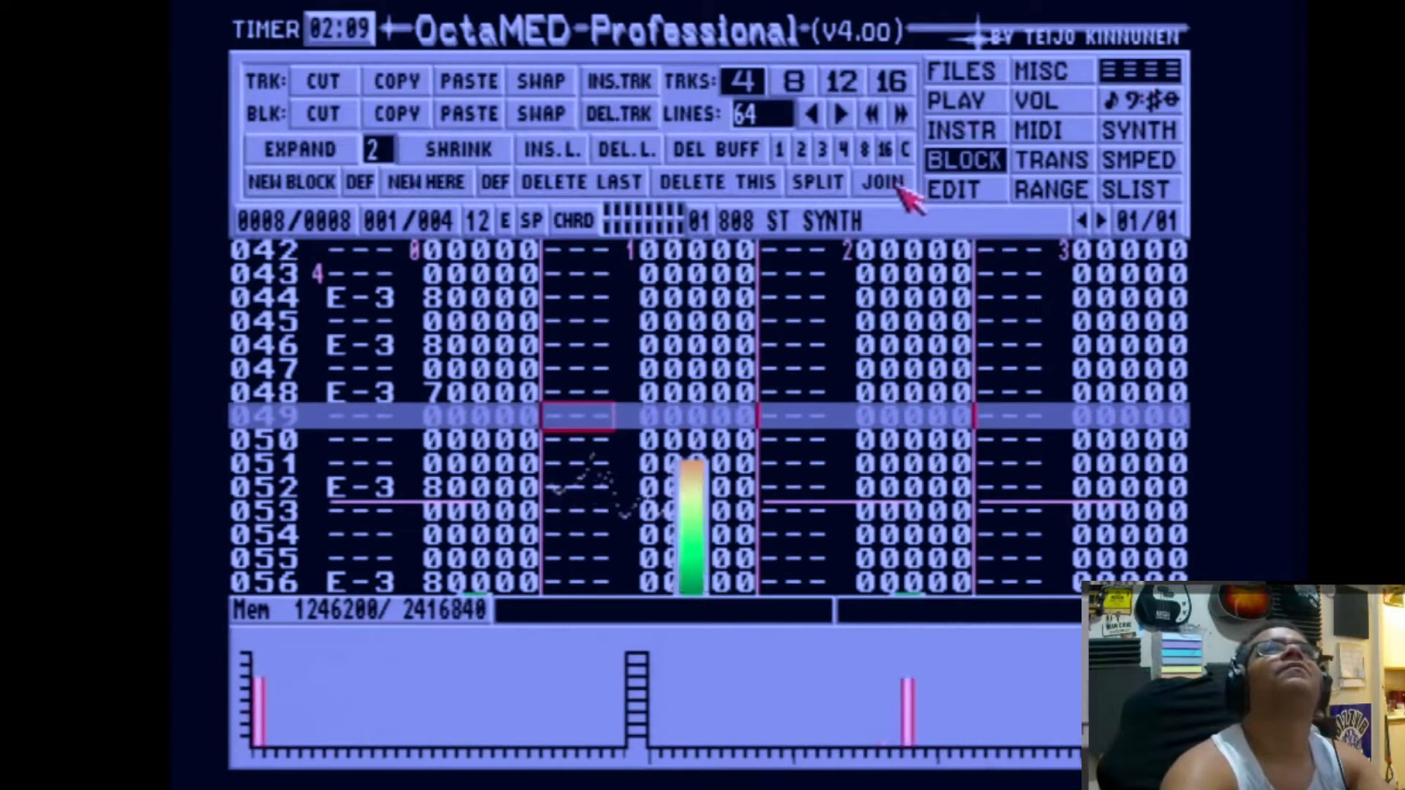
{"action": "left_click", "coordinate": [961, 71]}
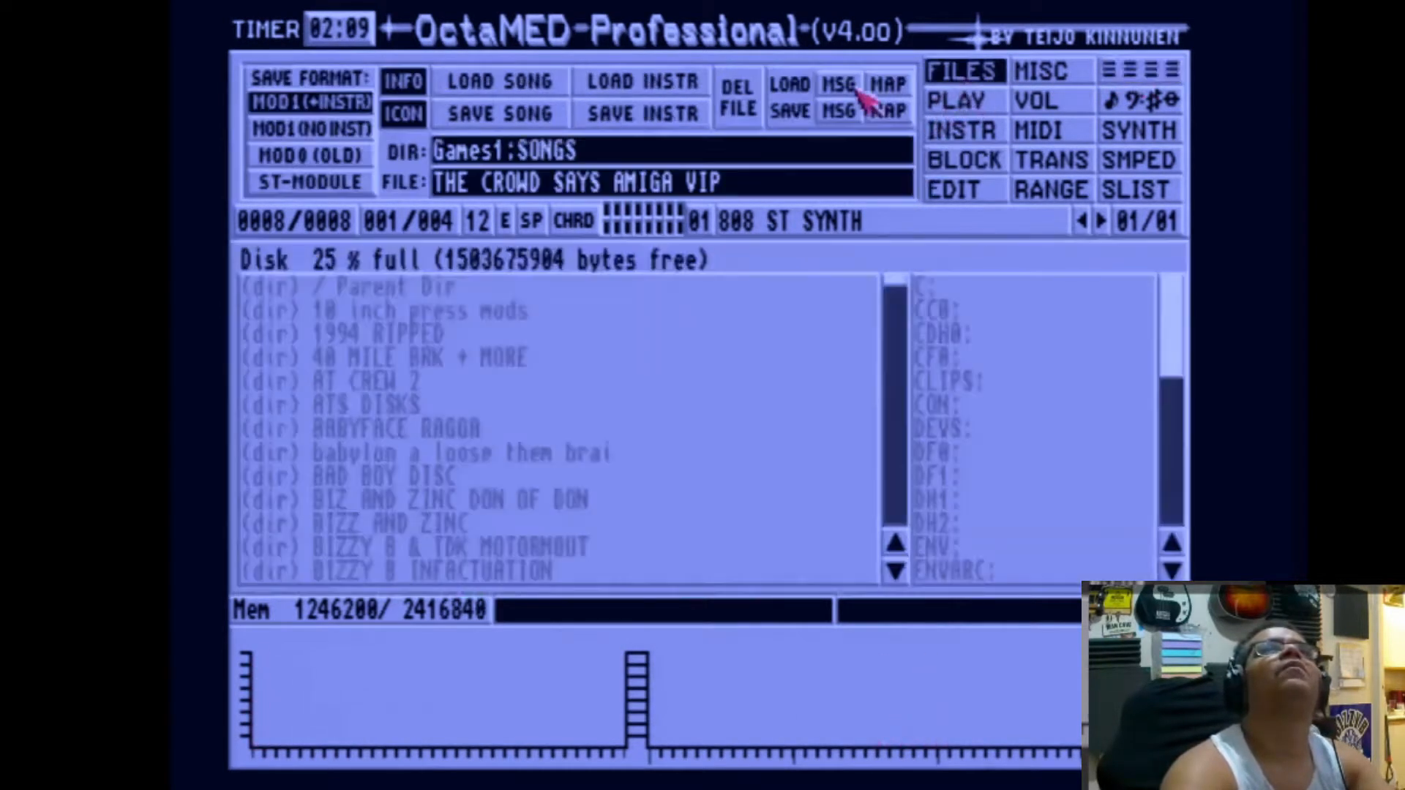
{"action": "left_click", "coordinate": [973, 103]}
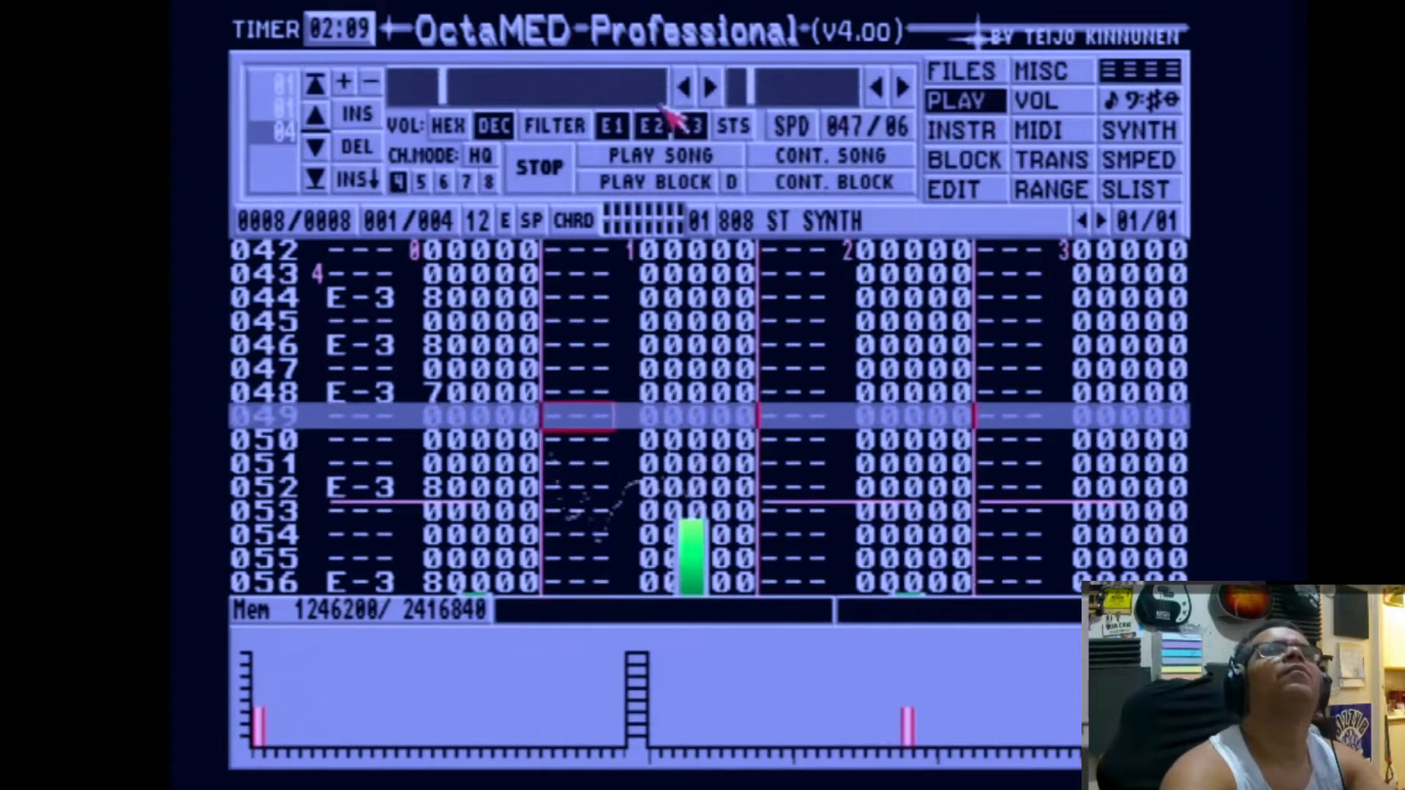
{"action": "left_click", "coordinate": [648, 183]}
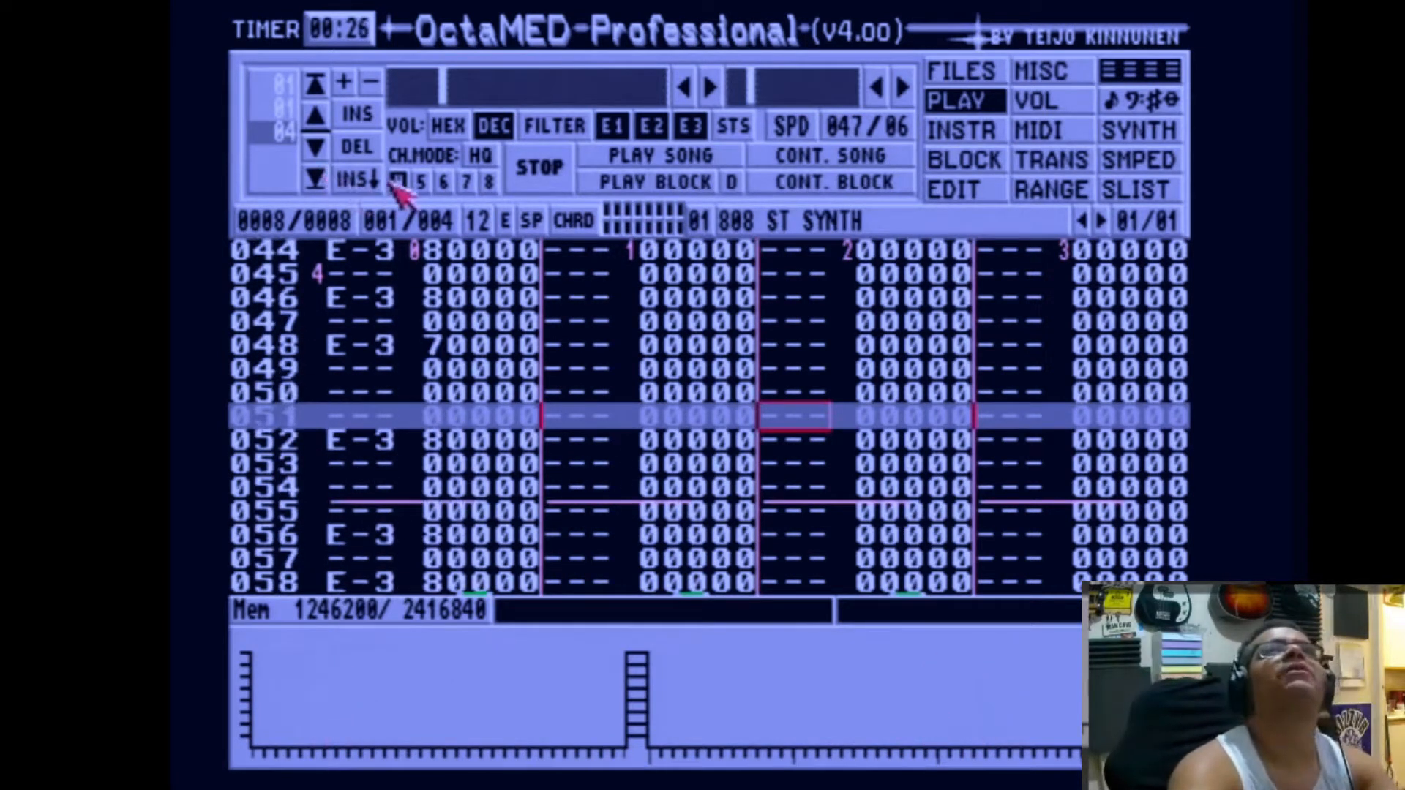
Step: Copy block 001, add a new block 005 at the end, paste the copy into it and play that block
{"action": "left_click", "coordinate": [944, 163]}
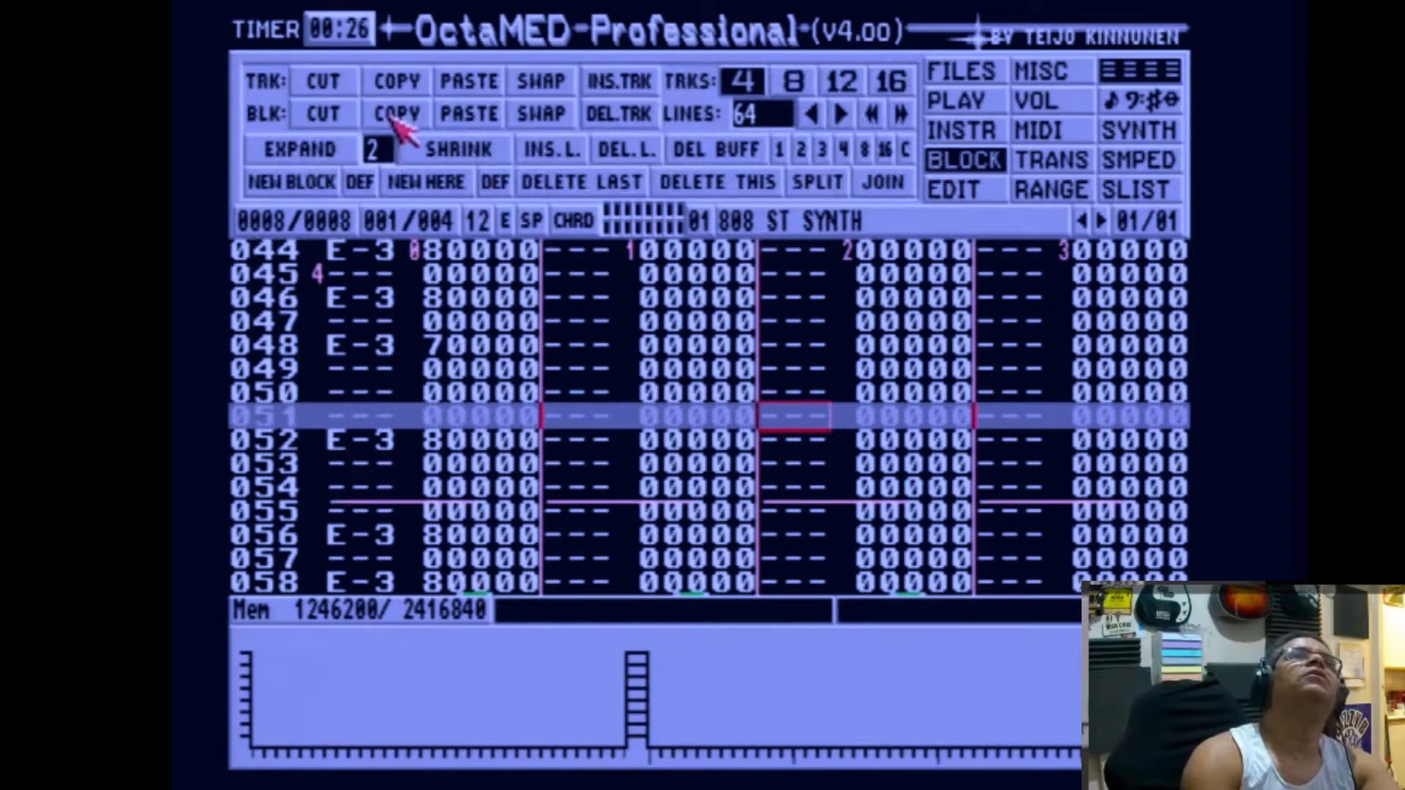
{"action": "key", "text": "shift+Right"}
{"action": "key", "text": "shift+Right"}
{"action": "key", "text": "shift+Right"}
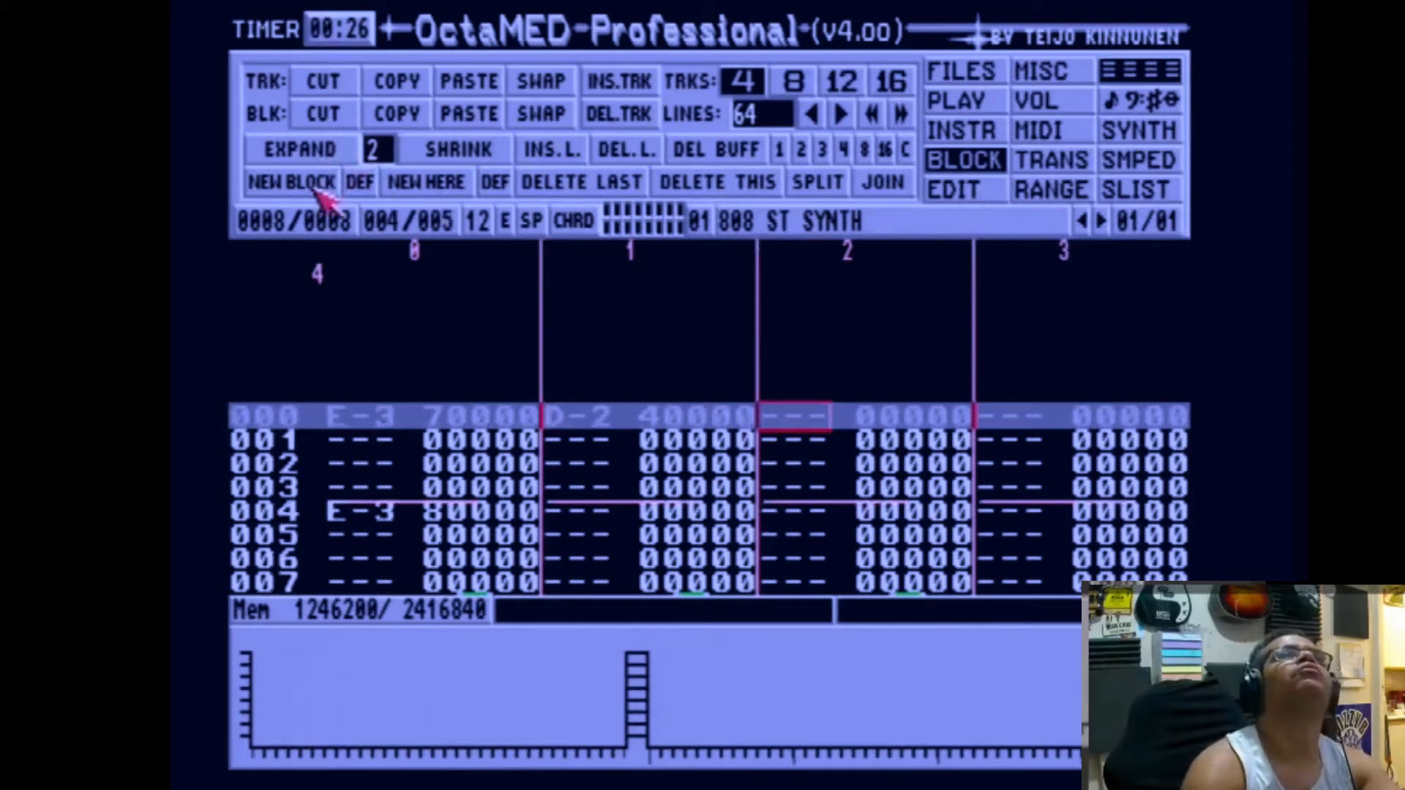
{"action": "key", "text": "shift+Right"}
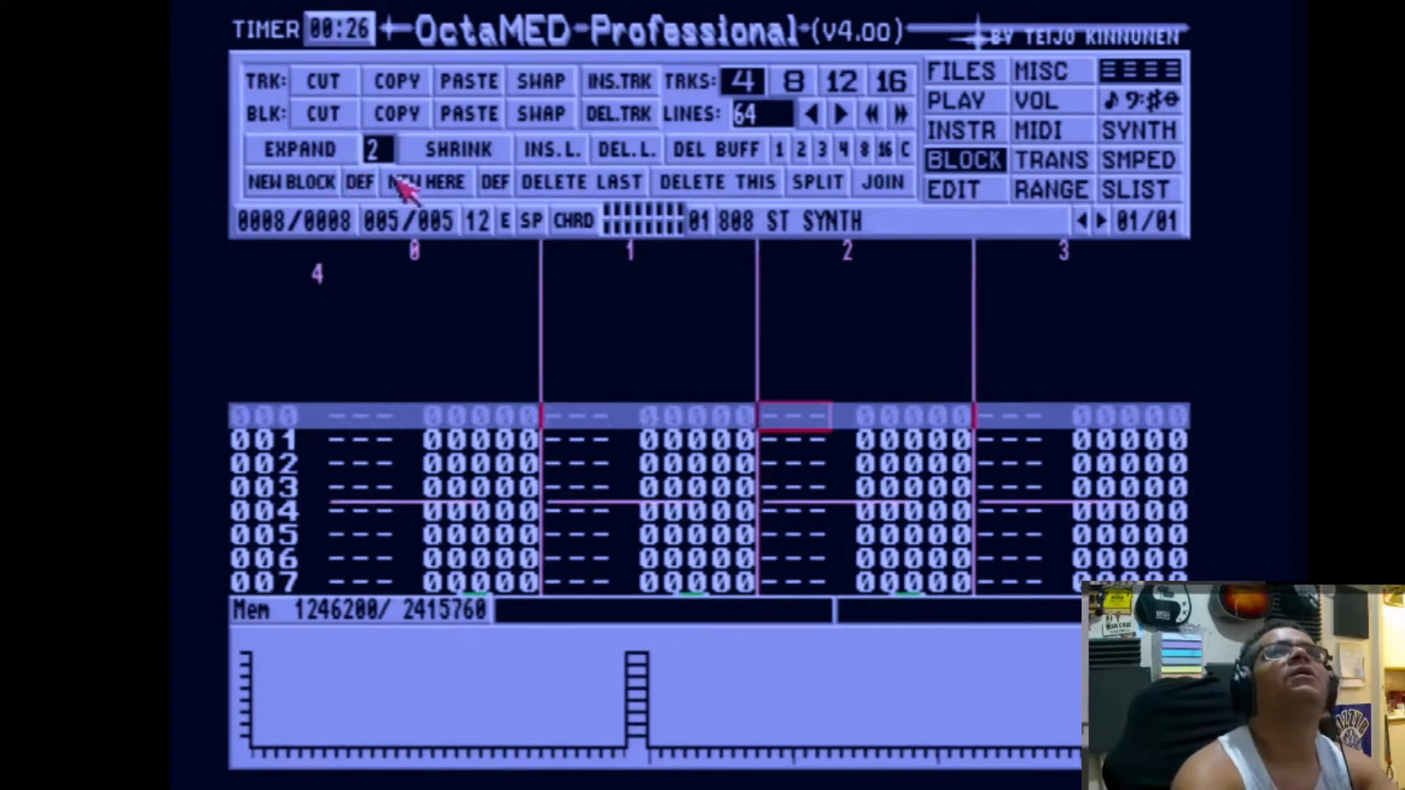
{"action": "left_click", "coordinate": [448, 115]}
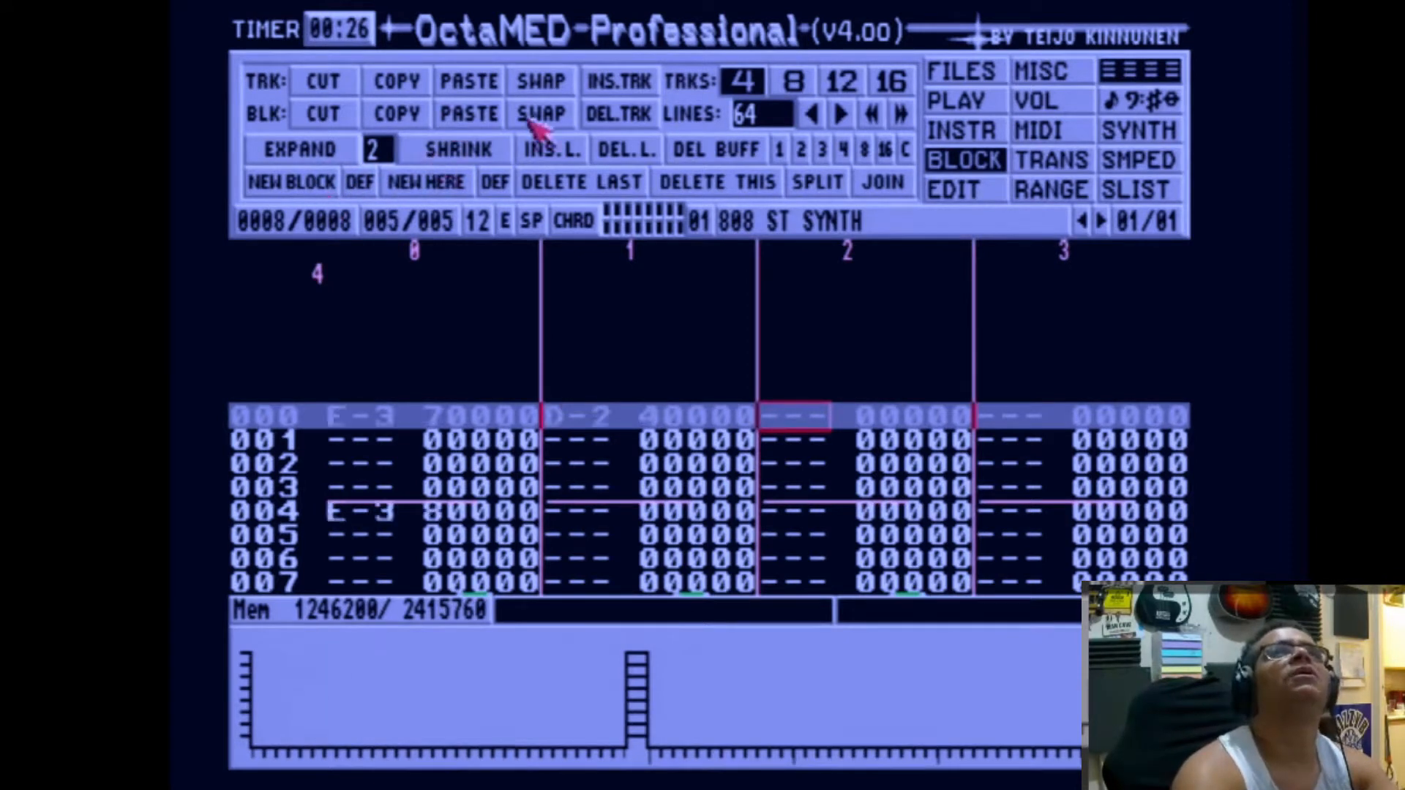
{"action": "left_click", "coordinate": [979, 106]}
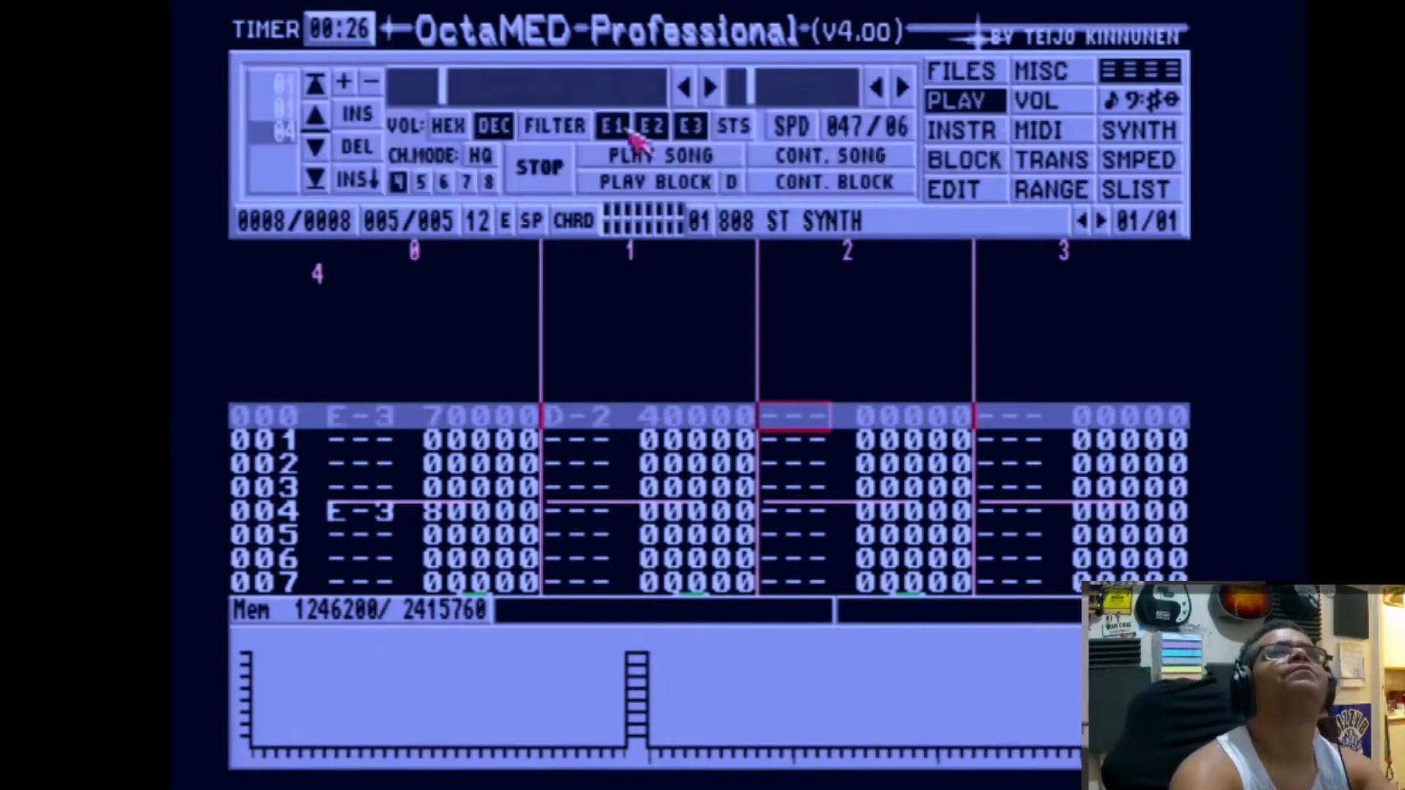
{"action": "left_click", "coordinate": [618, 183]}
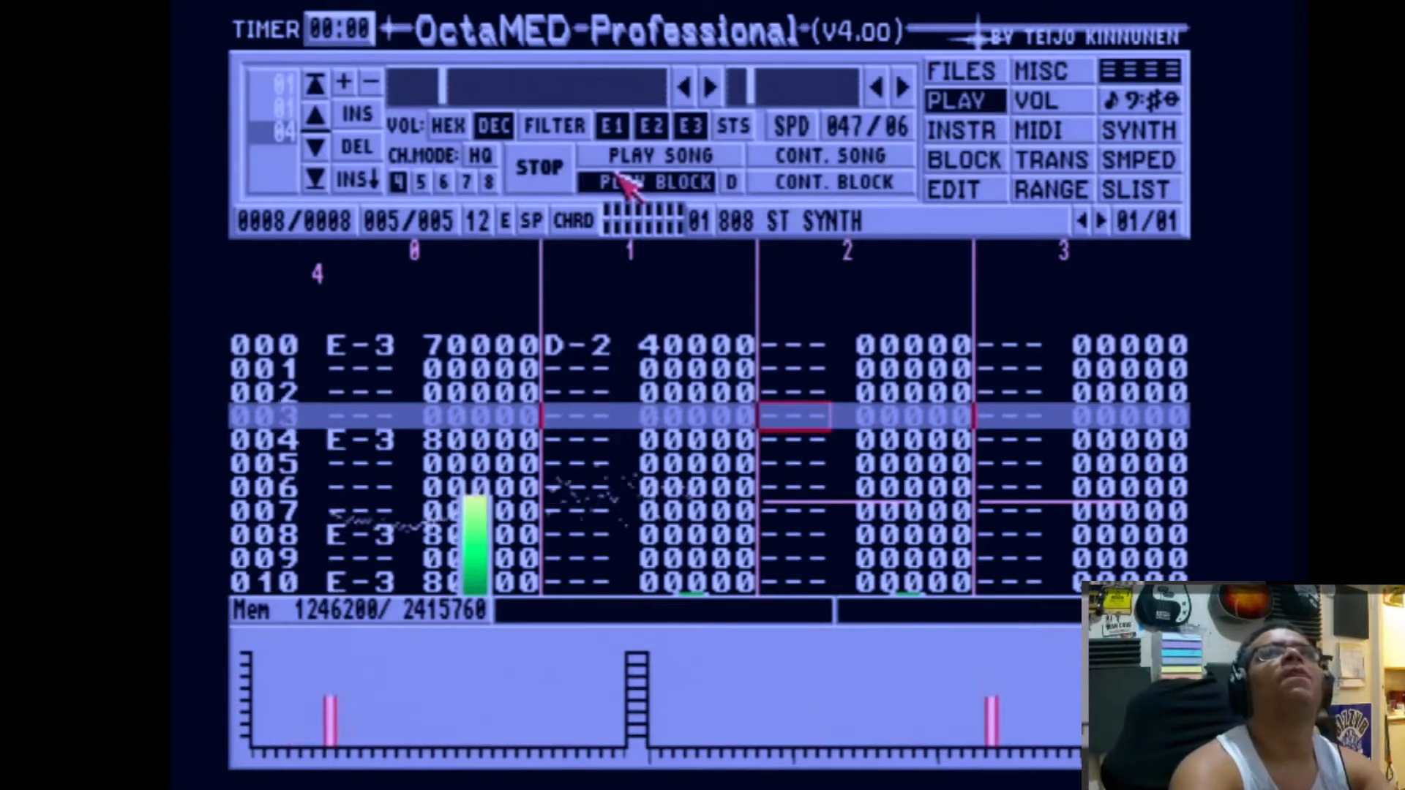
Step: Enable looping for the 808 ST SYNTH sample and place the loop start about a quarter of the way in
{"action": "left_click", "coordinate": [1126, 167]}
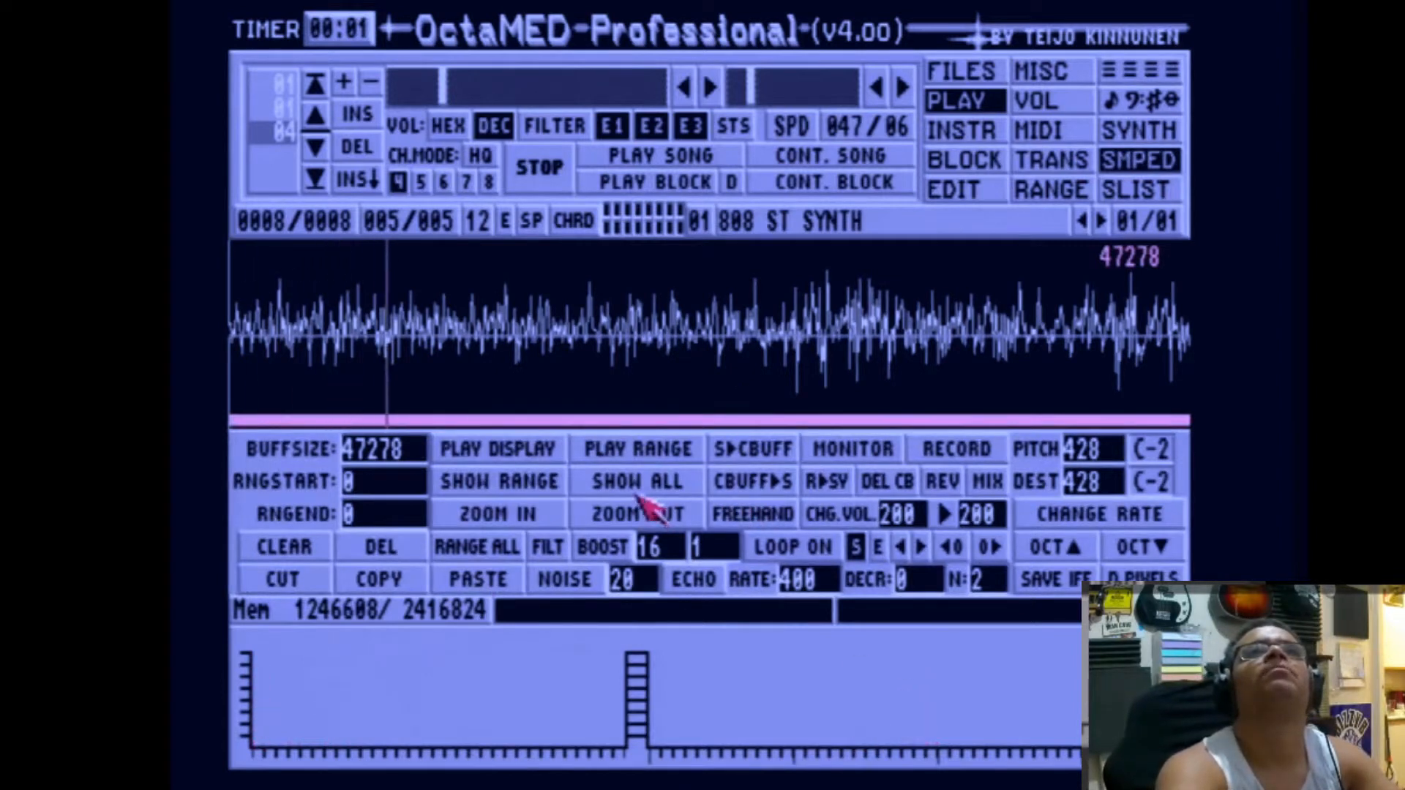
{"action": "left_click", "coordinate": [818, 549]}
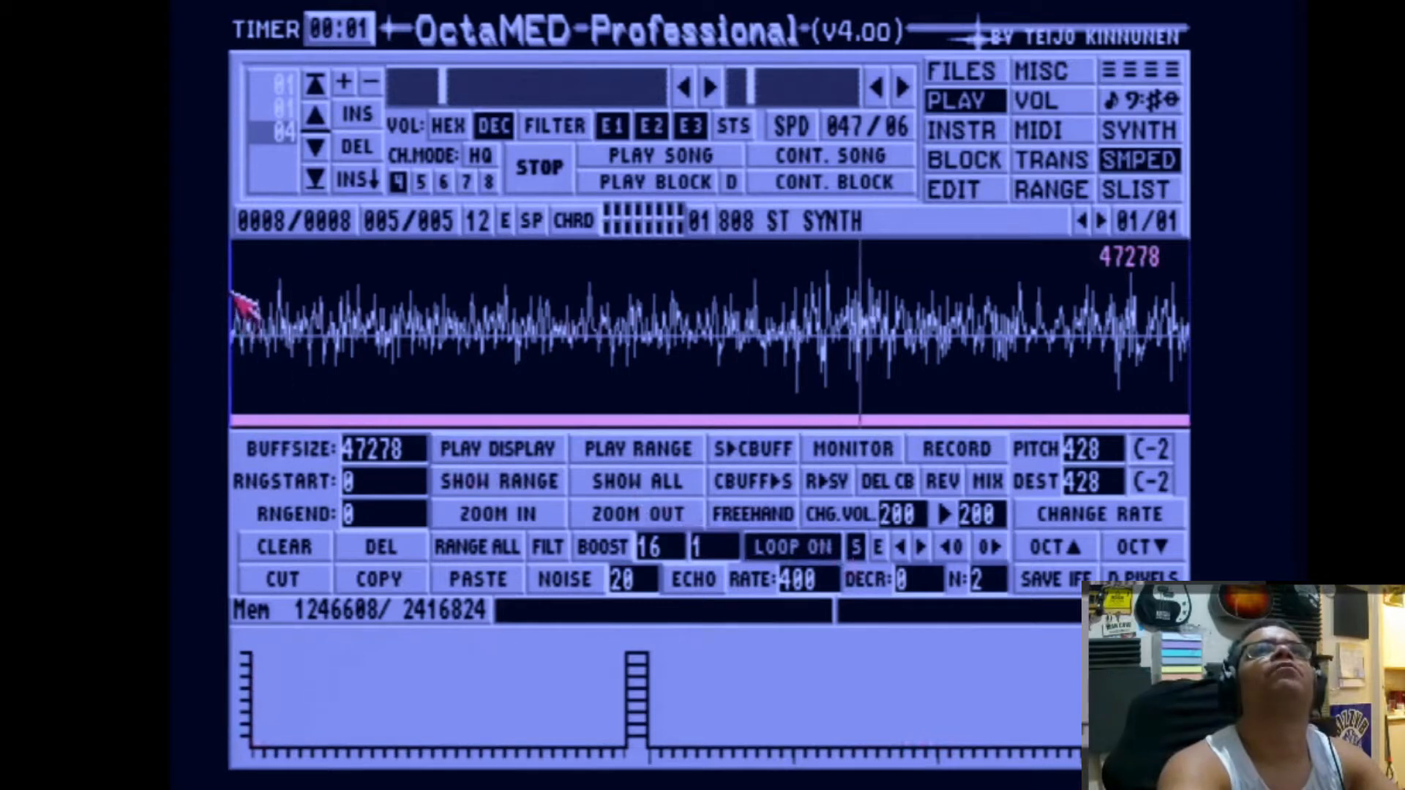
{"action": "left_click", "coordinate": [602, 301]}
{"action": "mouse_move", "coordinate": [615, 311]}
{"action": "left_mouse_down"}
{"action": "mouse_move", "coordinate": [1081, 307]}
{"action": "mouse_move", "coordinate": [977, 320]}
{"action": "left_mouse_up"}
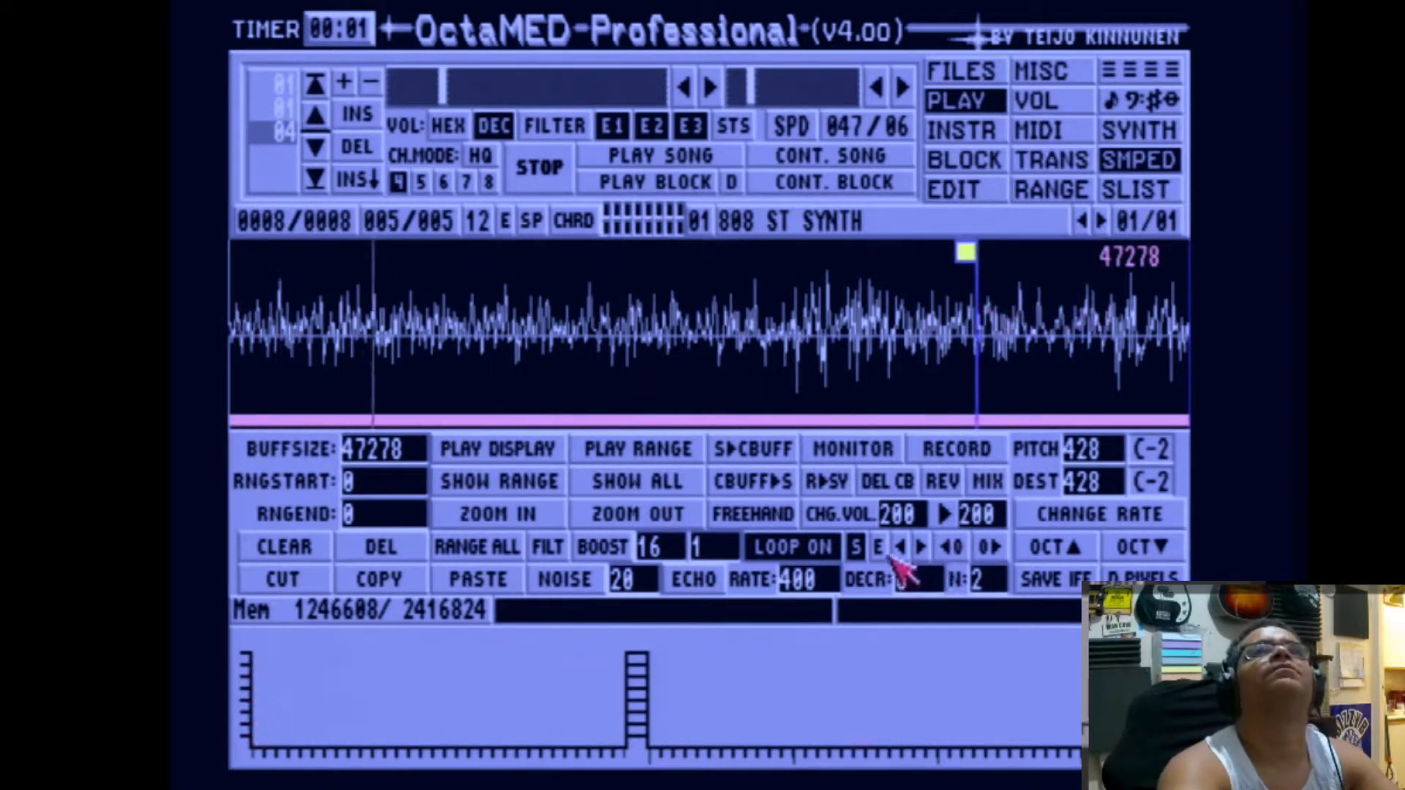
{"action": "left_click_drag", "start_coordinate": [976, 261], "coordinate": [461, 267]}
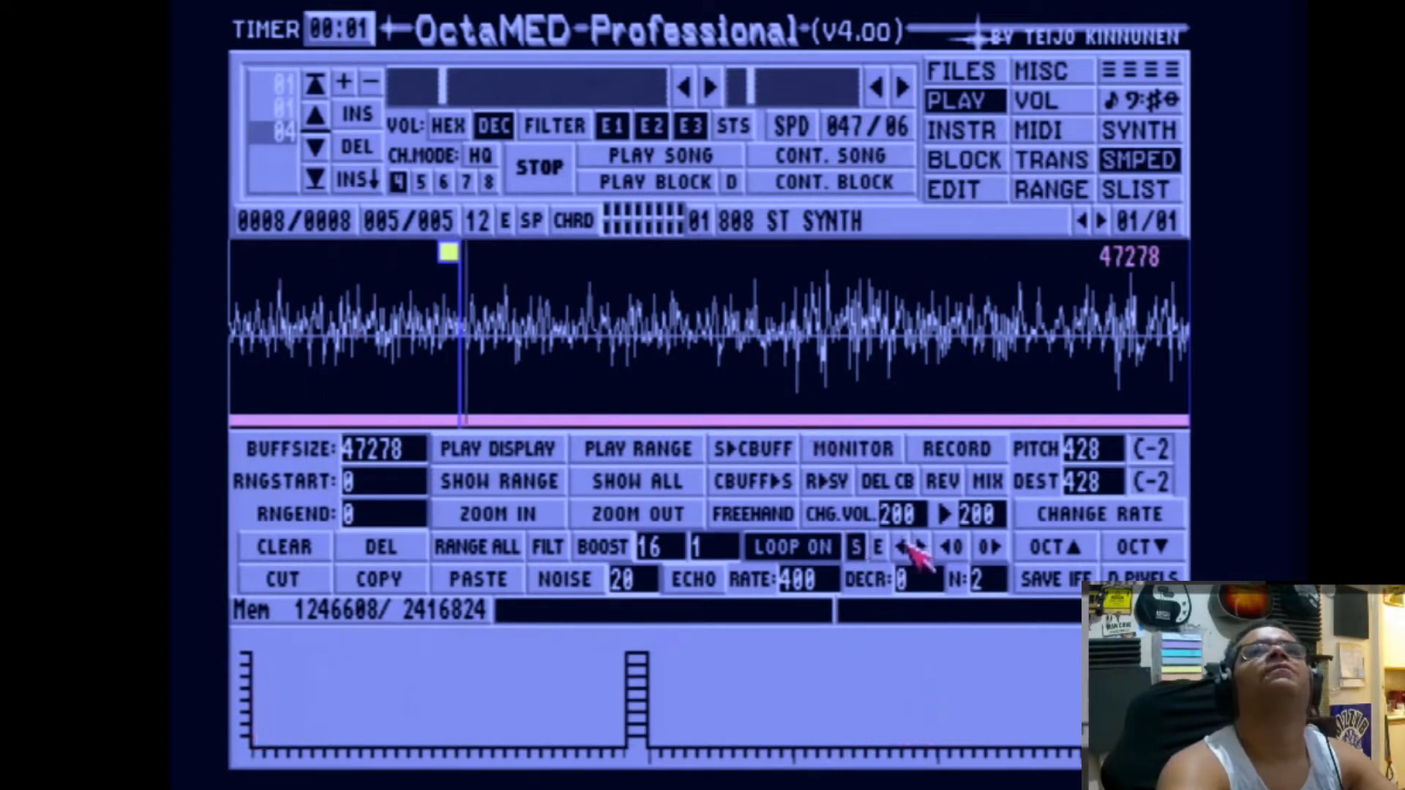
Step: Place the loop end of the 808 ST SYNTH sample about a third of the way in
{"action": "left_click", "coordinate": [879, 548]}
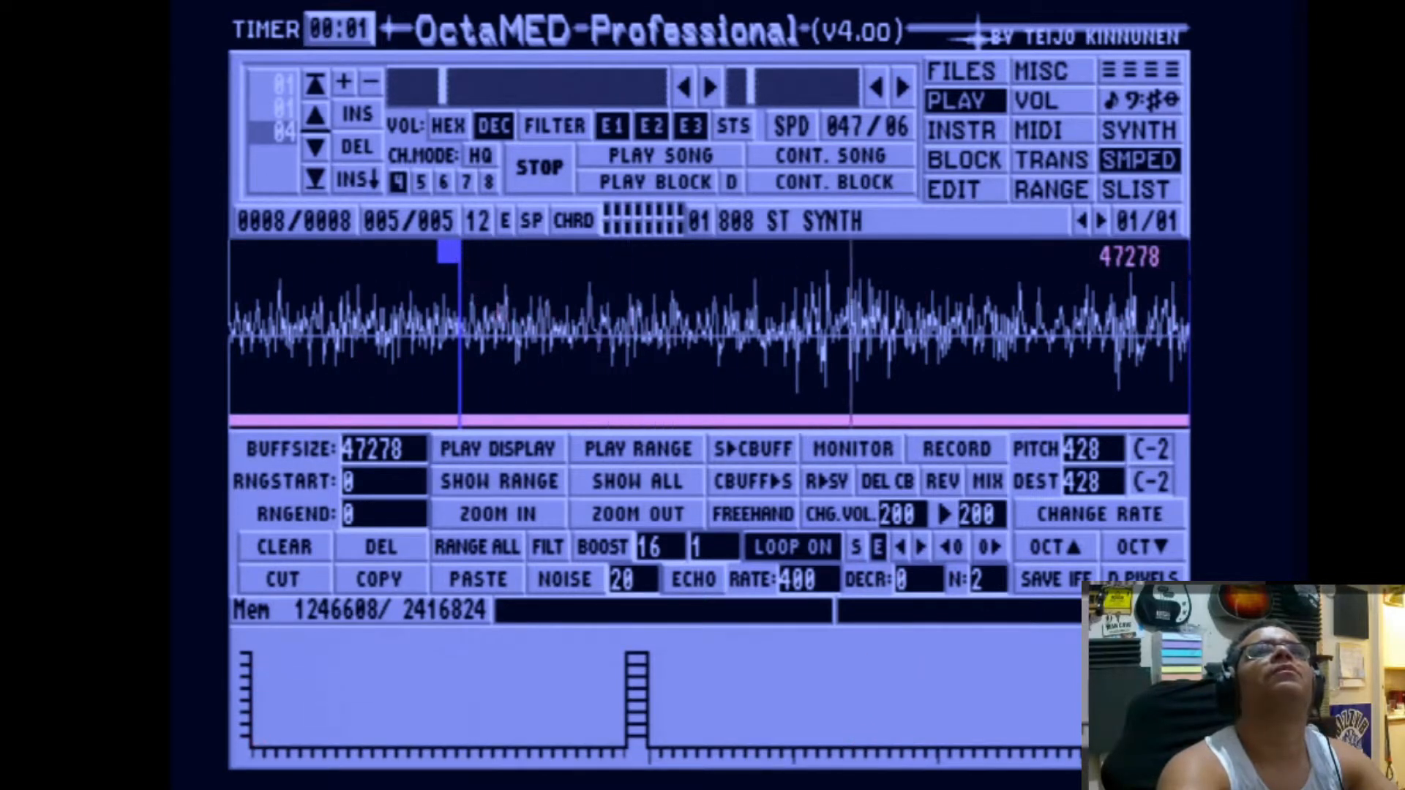
{"action": "left_click", "coordinate": [649, 280]}
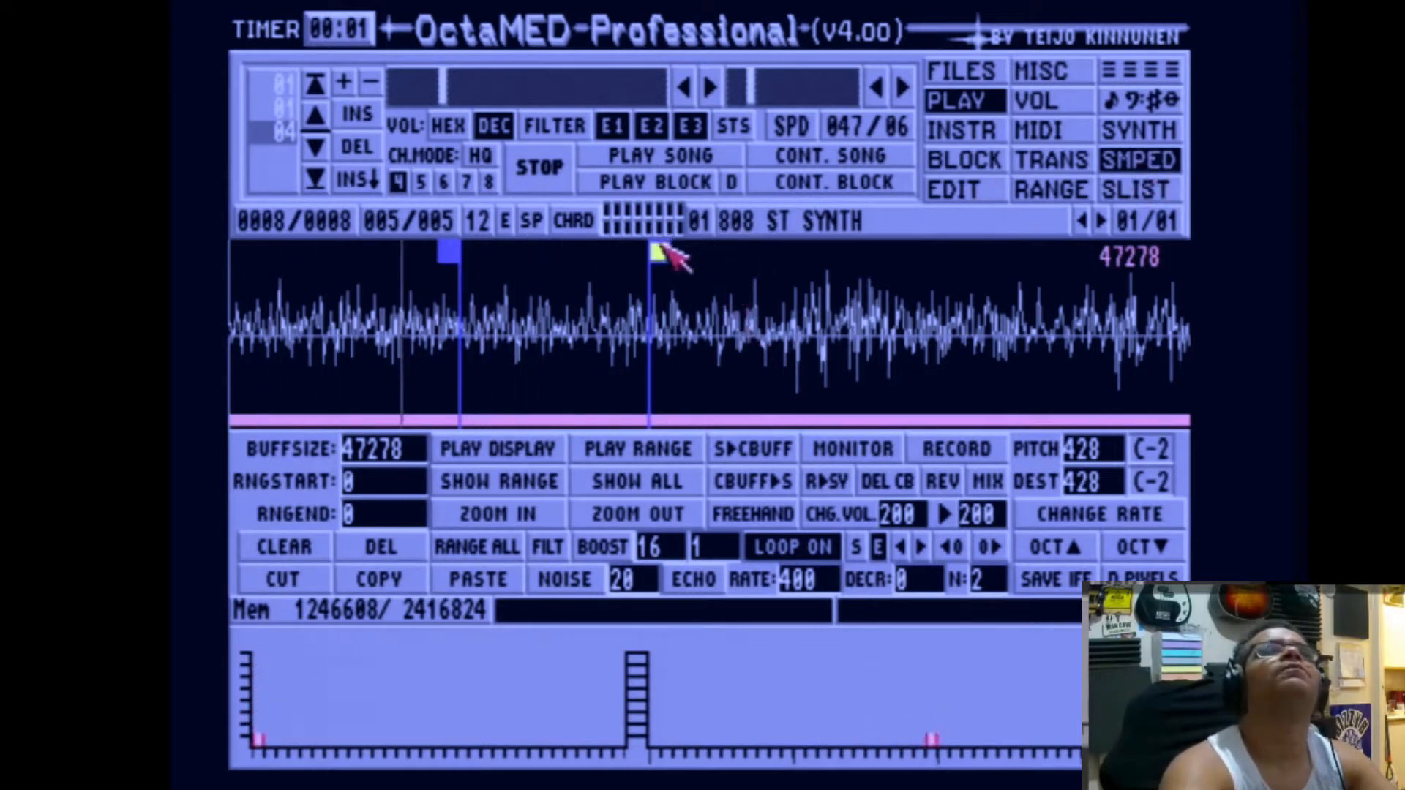
{"action": "left_click_drag", "start_coordinate": [665, 249], "coordinate": [521, 263]}
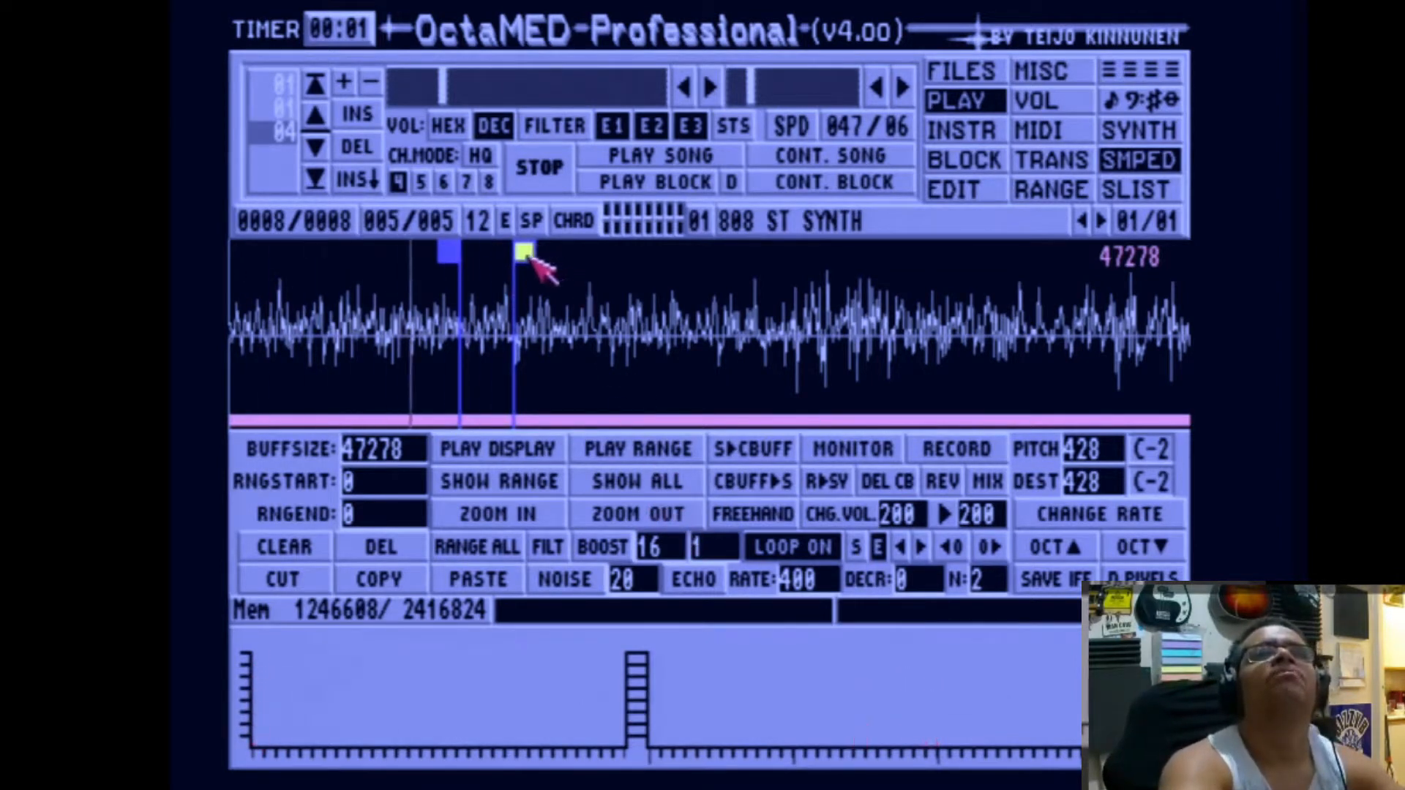
{"action": "left_click_drag", "start_coordinate": [535, 259], "coordinate": [560, 266]}
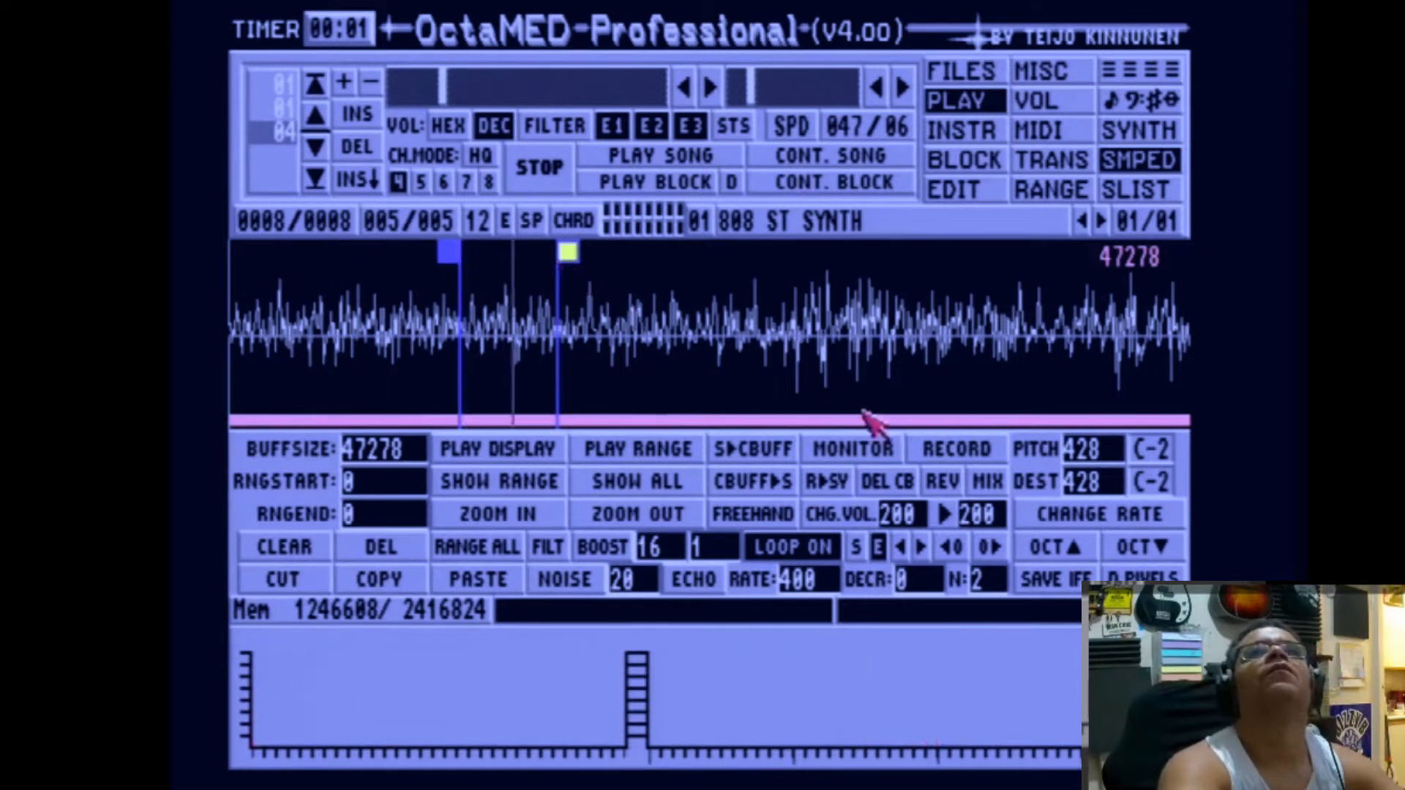
Step: Fine-tune the loop end of the 808 ST SYNTH sample in small nudges, leaving it slightly earlier
{"action": "left_click", "coordinate": [962, 555]}
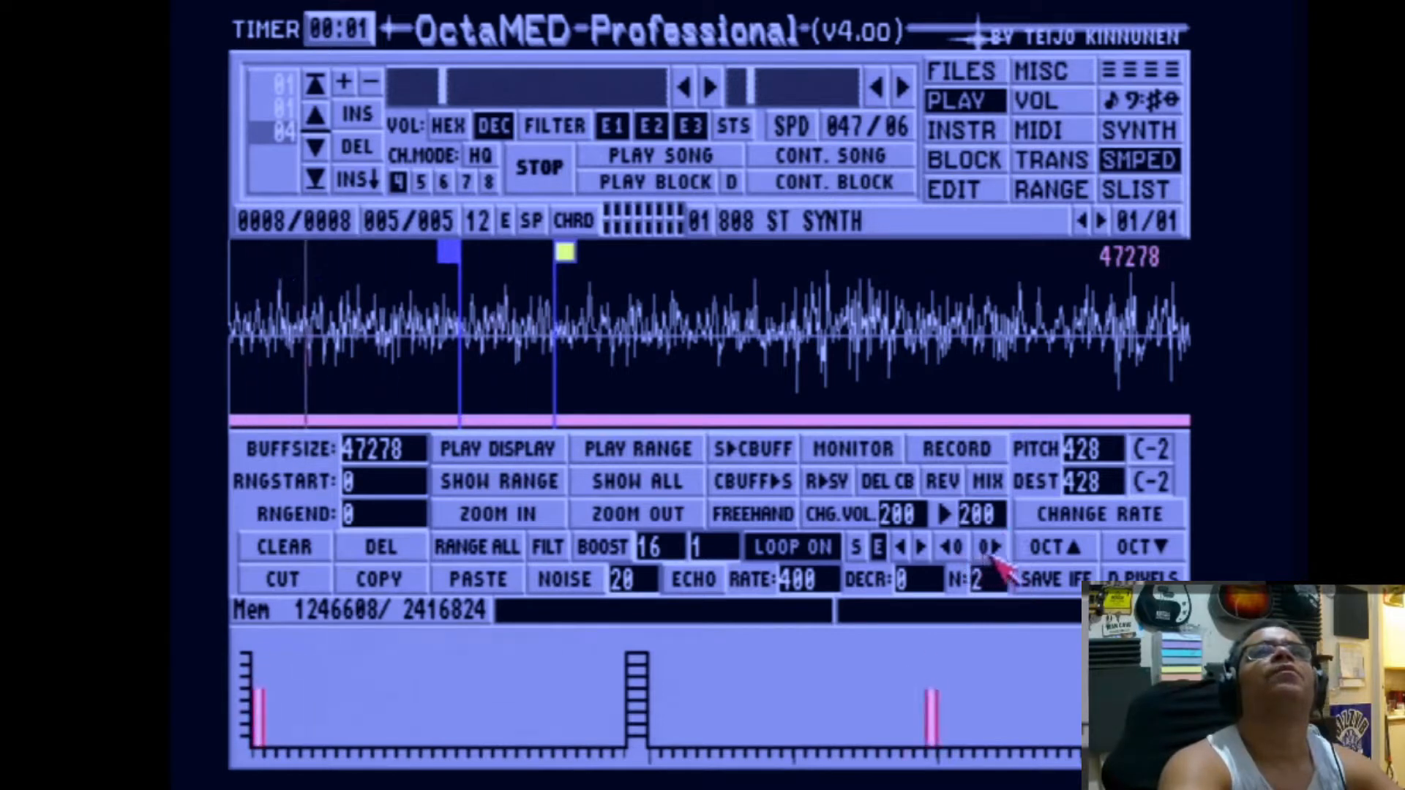
{"action": "left_click", "coordinate": [995, 554]}
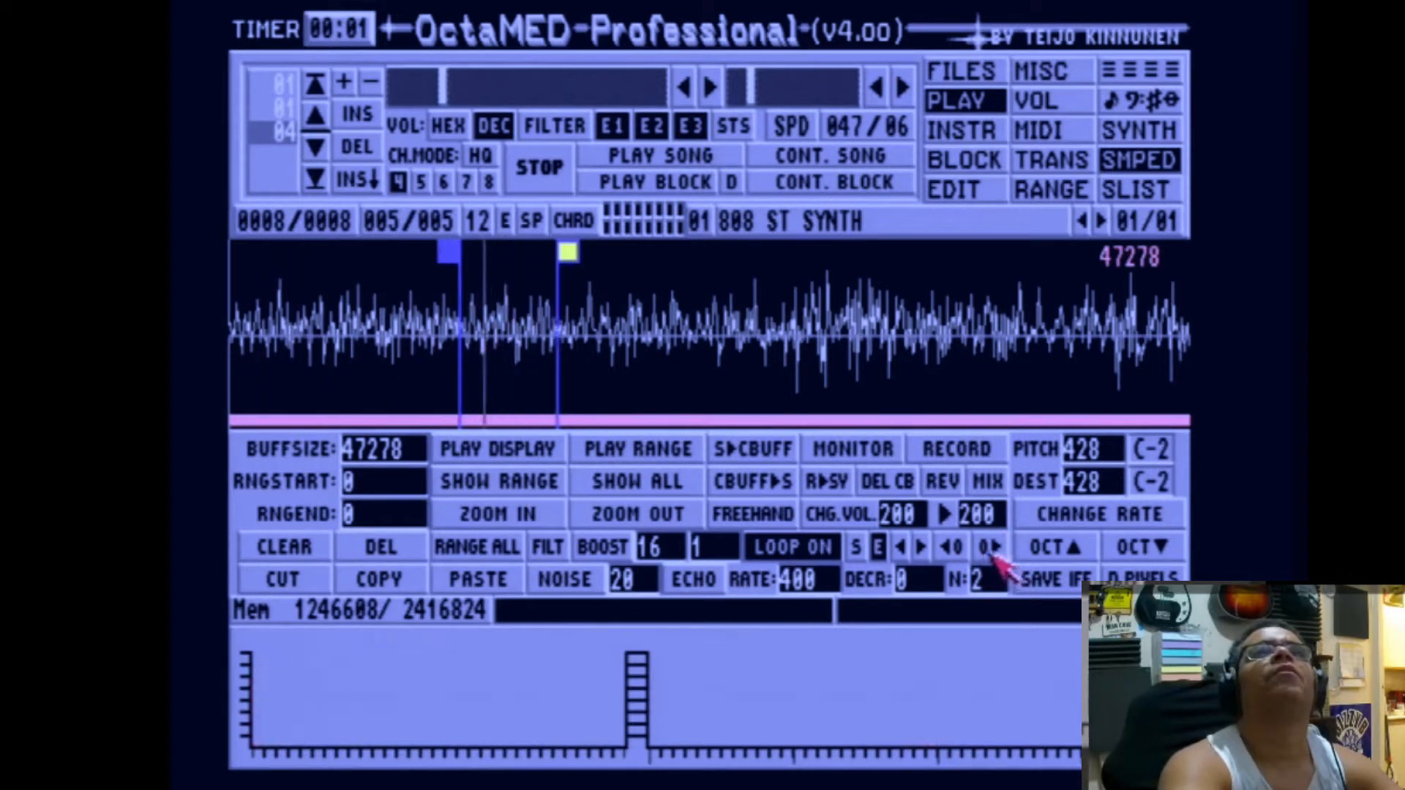
{"action": "left_click", "coordinate": [951, 547]}
Step: Move the loop start of the 808 ST SYNTH sample later, to about 13168 samples
{"action": "left_click", "coordinate": [855, 548]}
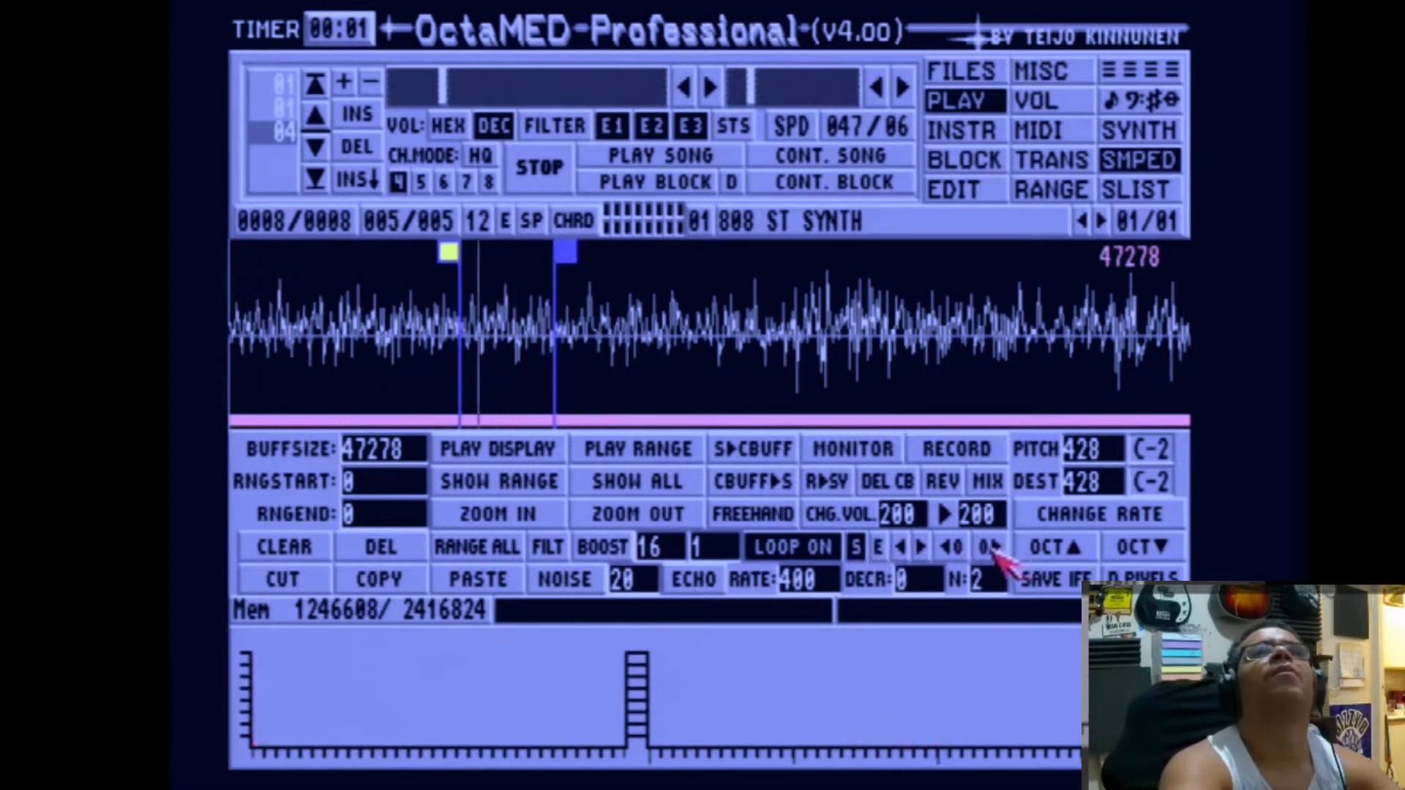
{"action": "left_click", "coordinate": [988, 553]}
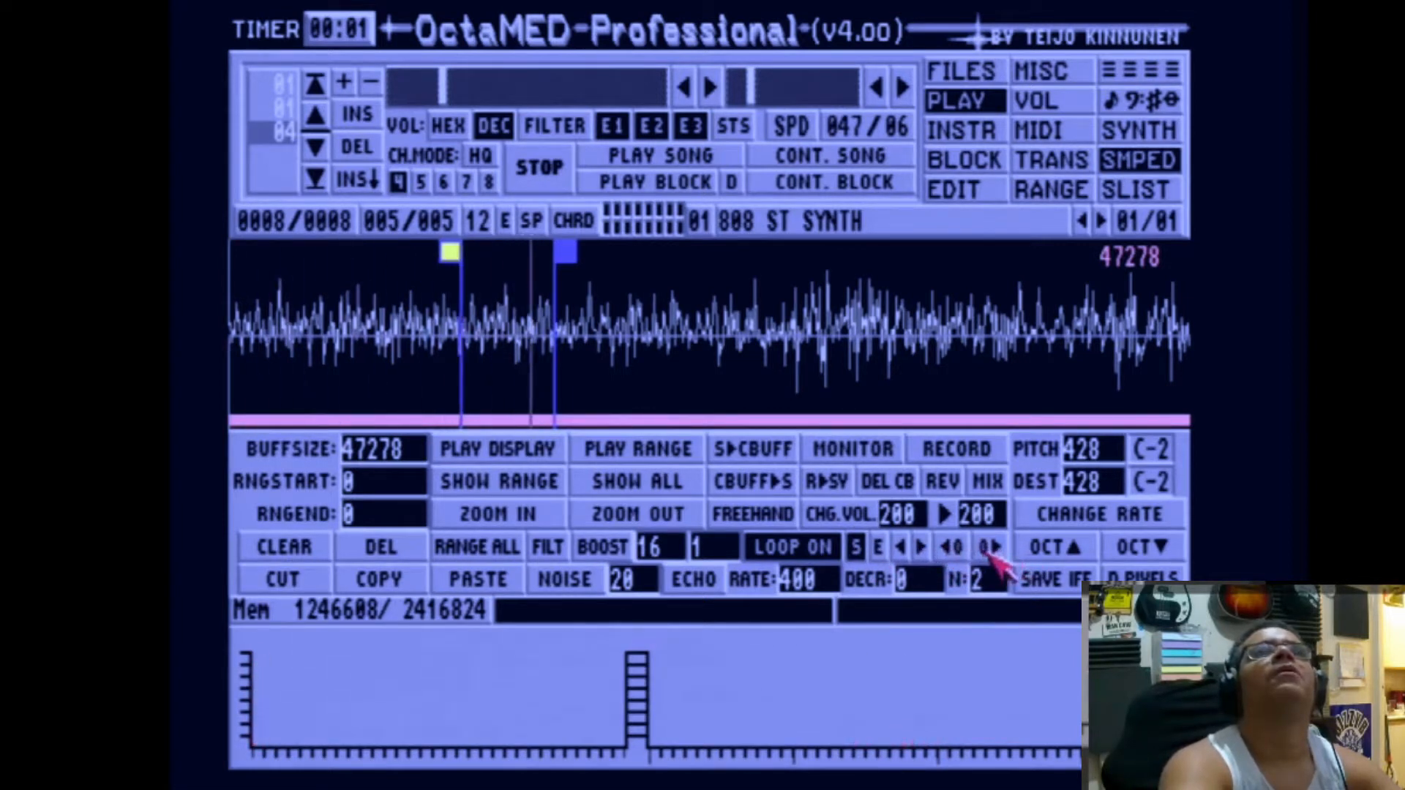
{"action": "left_click", "coordinate": [989, 554]}
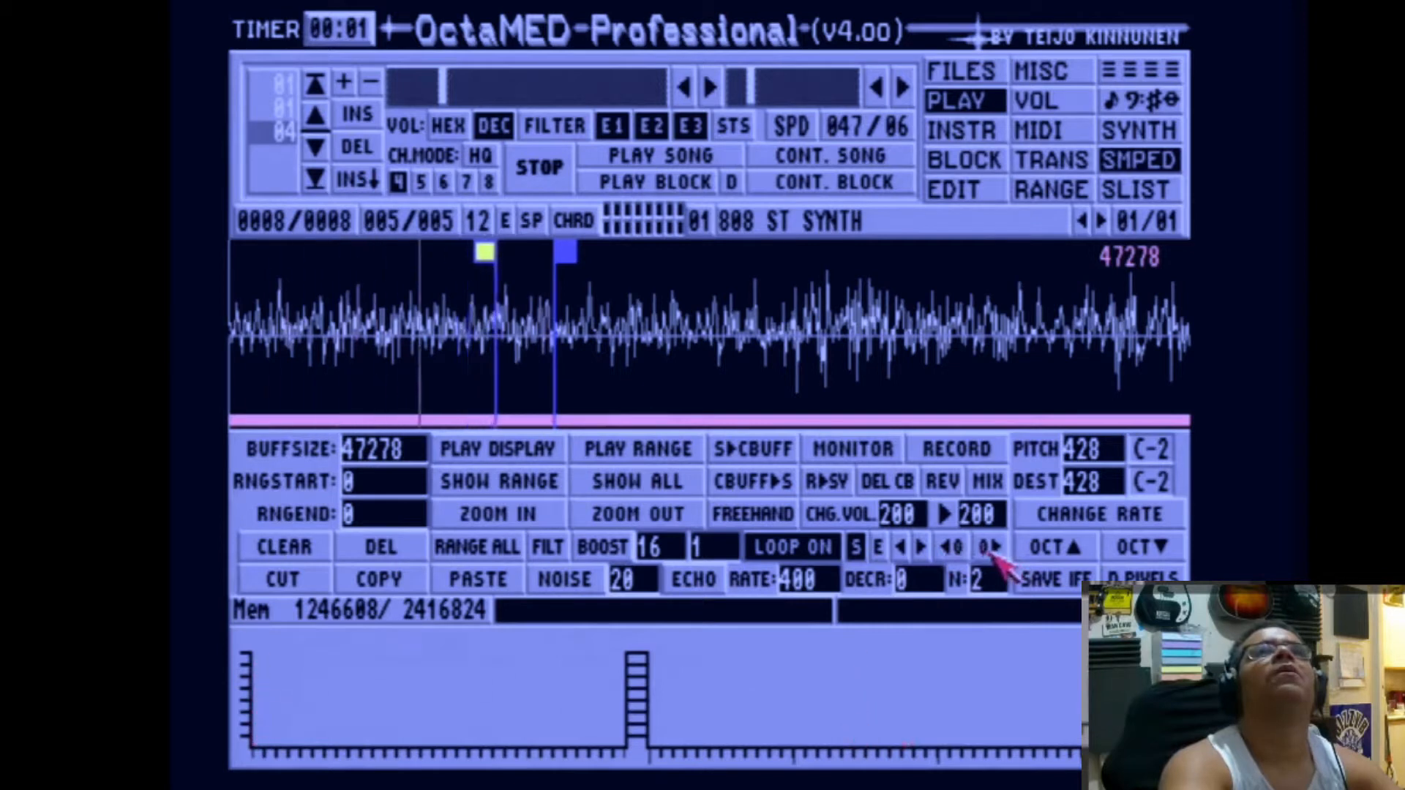
{"action": "left_click", "coordinate": [990, 554]}
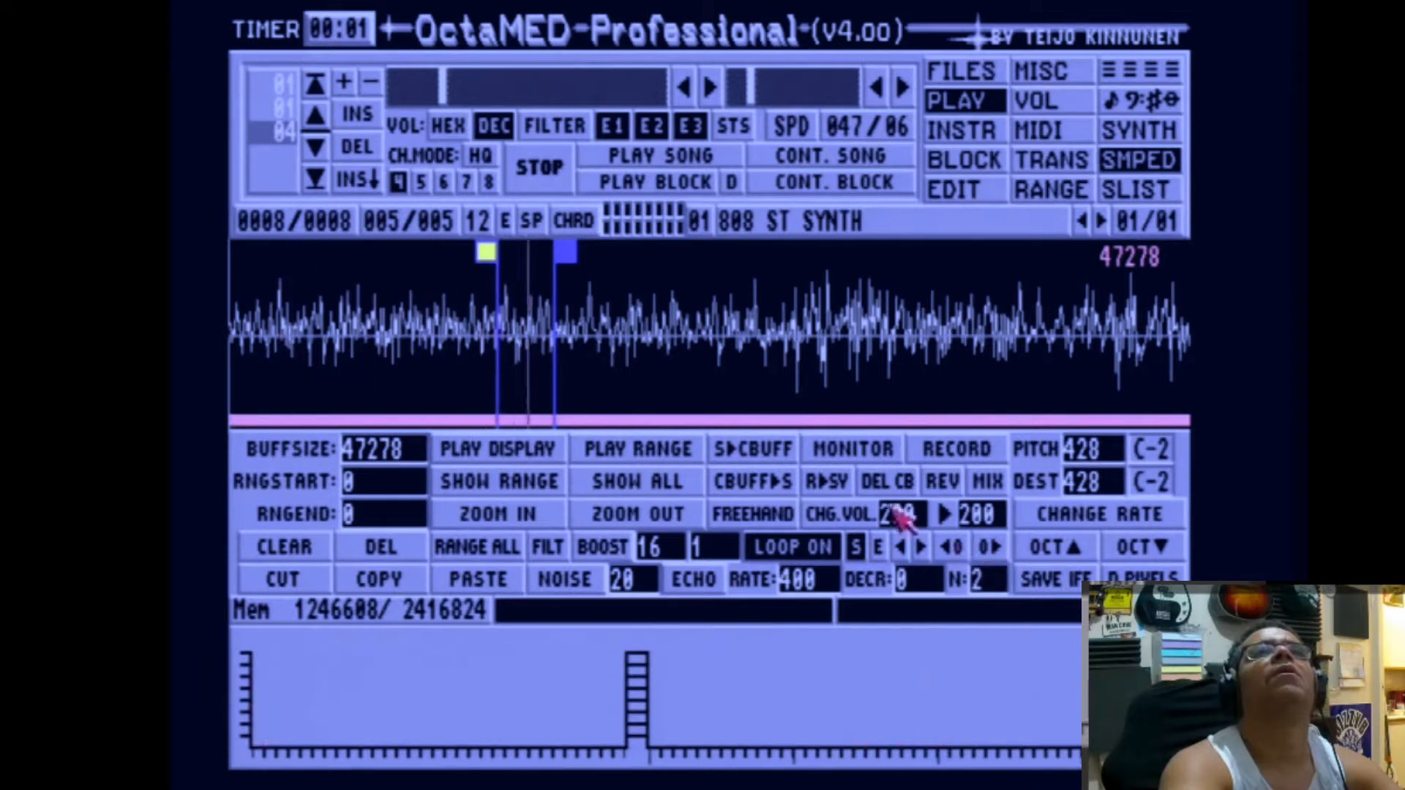
Step: Move the loop end of the 808 ST SYNTH sample later, giving a loop length of about 3738
{"action": "left_click", "coordinate": [877, 547]}
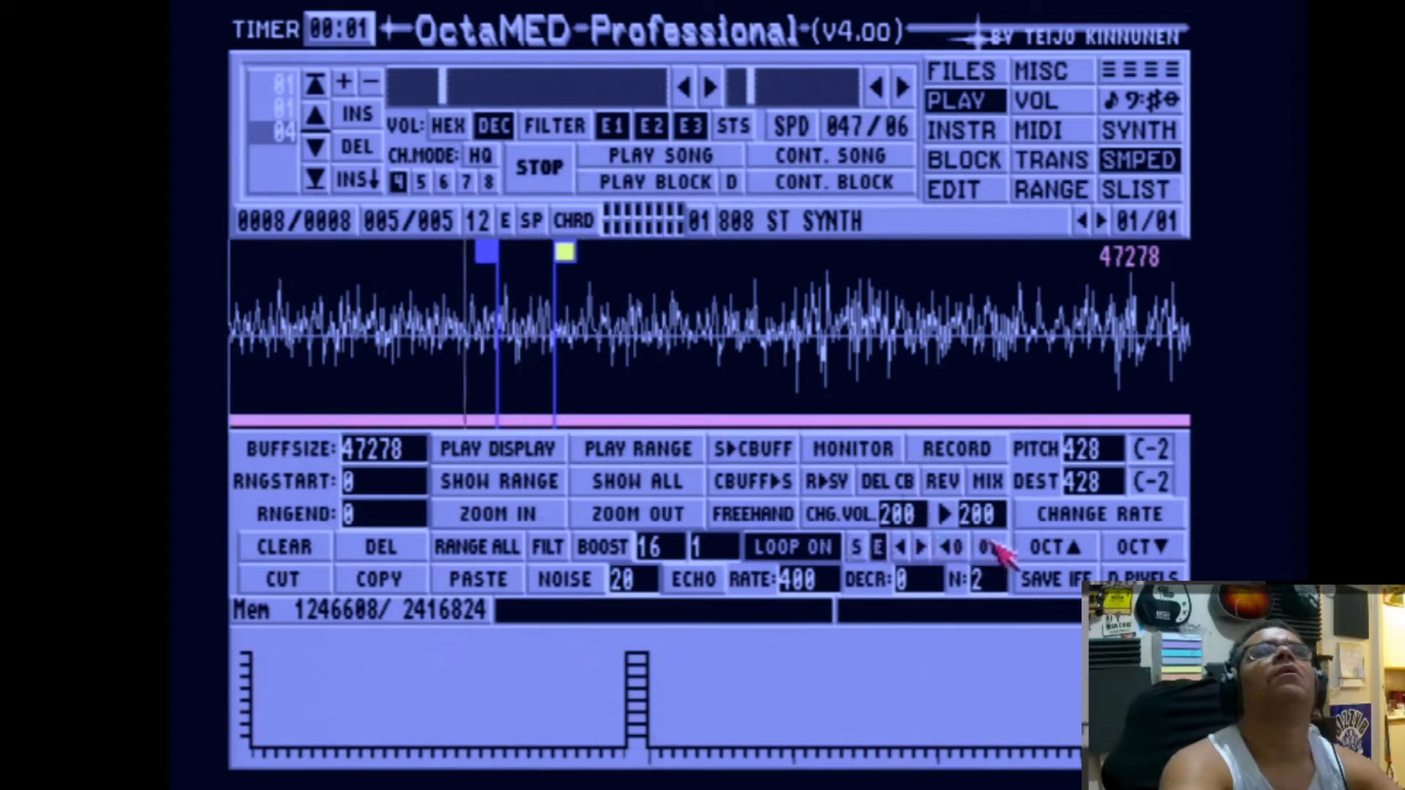
{"action": "left_click", "coordinate": [990, 547]}
{"action": "left_click", "coordinate": [989, 547]}
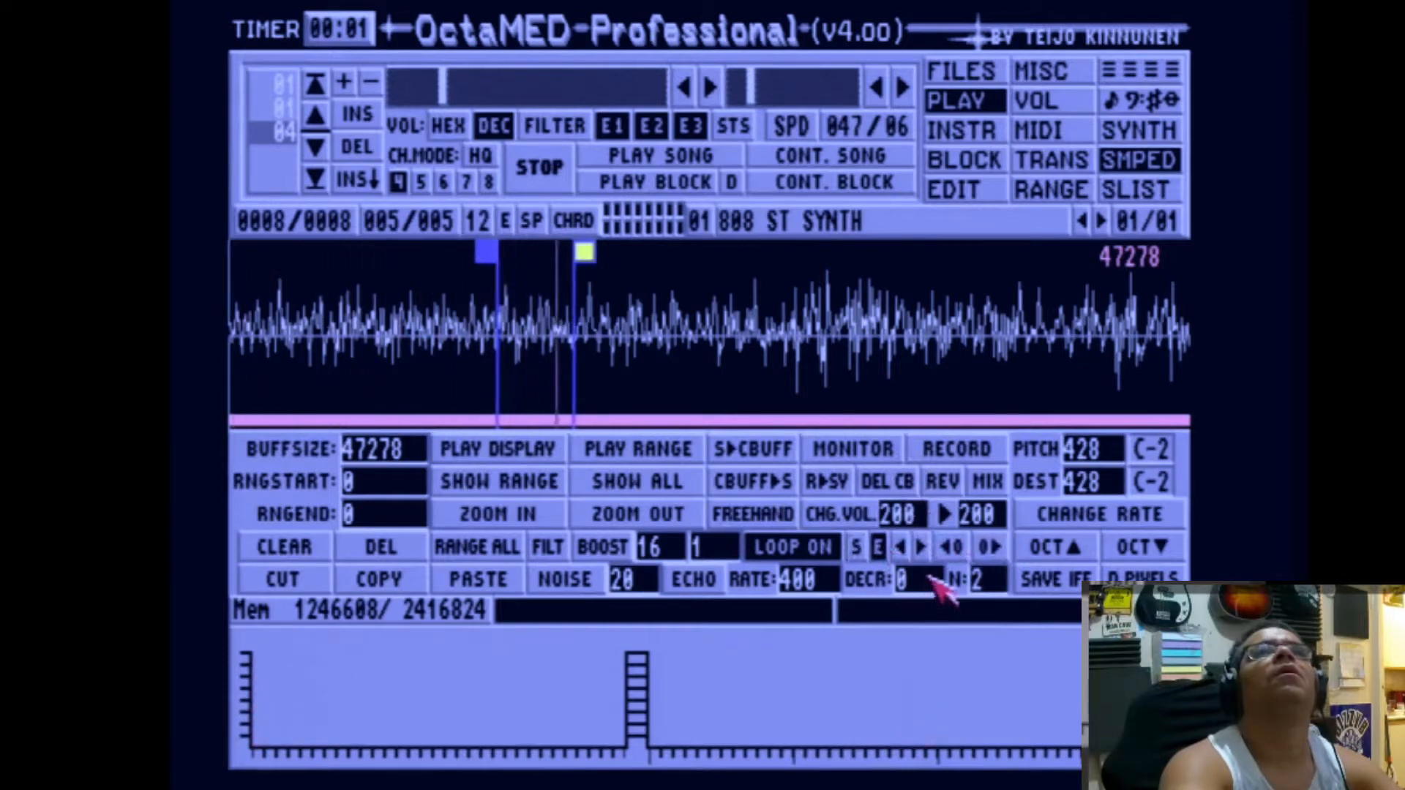
Step: Return to the tracker view, play block 005 and append it to the playing sequence as position 9
{"action": "left_click", "coordinate": [1124, 70]}
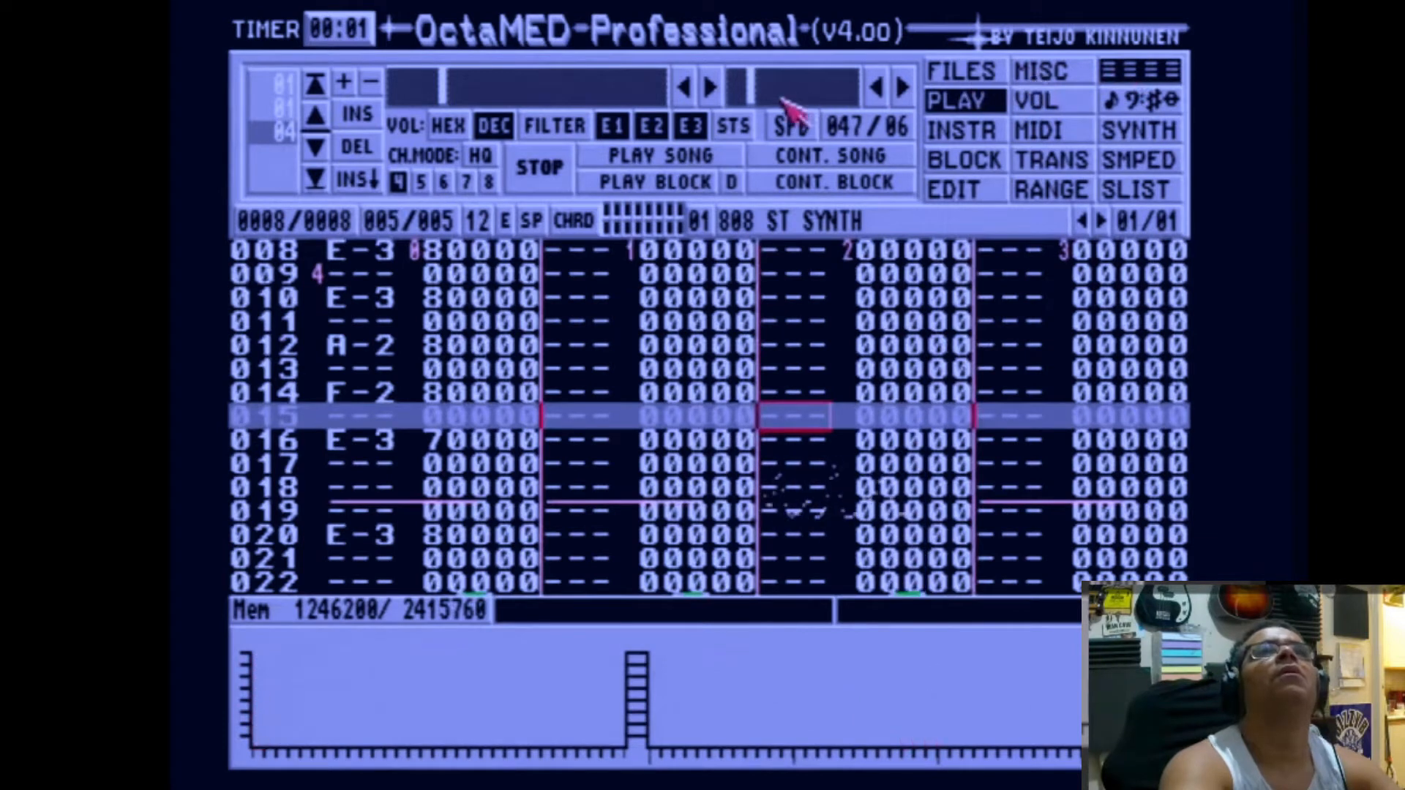
{"action": "left_click", "coordinate": [681, 188]}
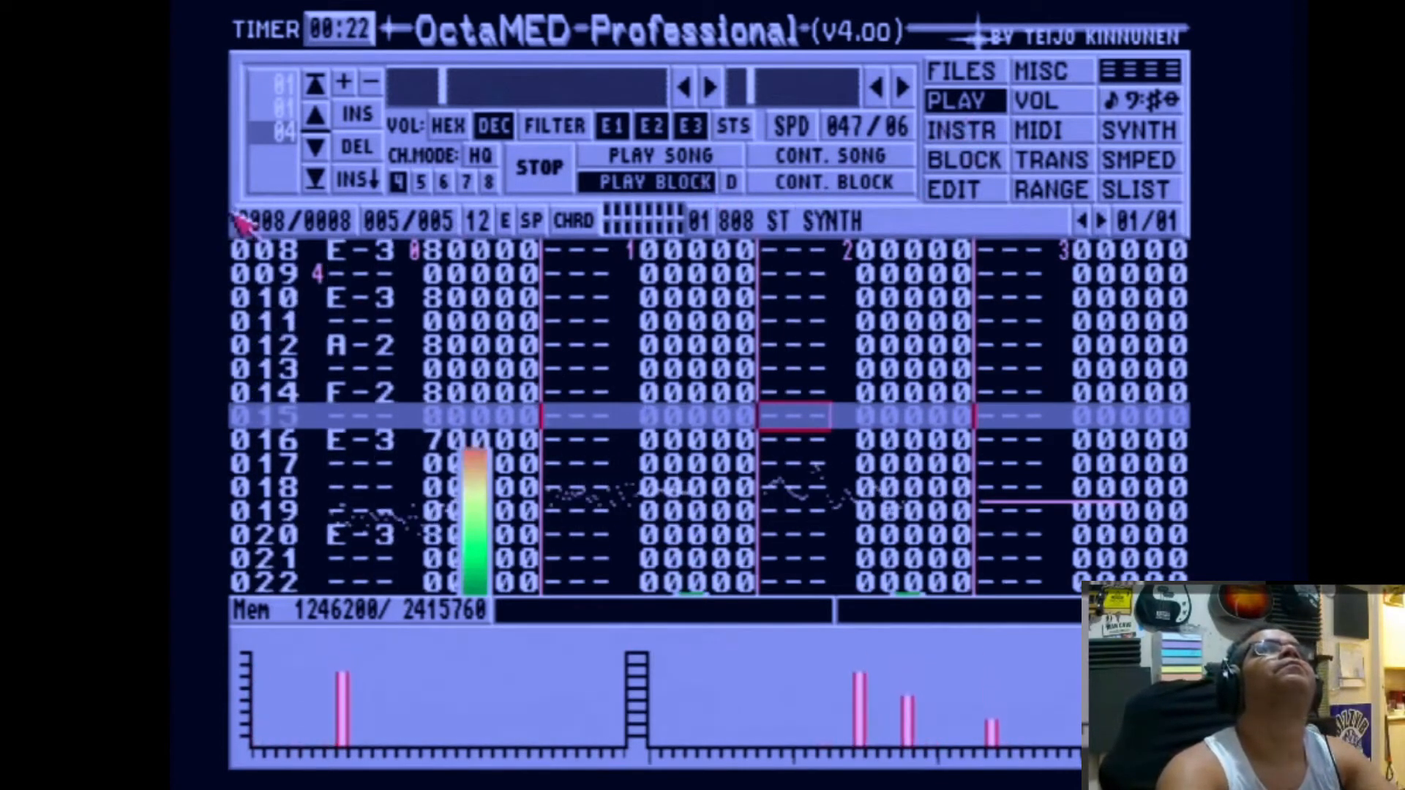
{"action": "left_click", "coordinate": [346, 180]}
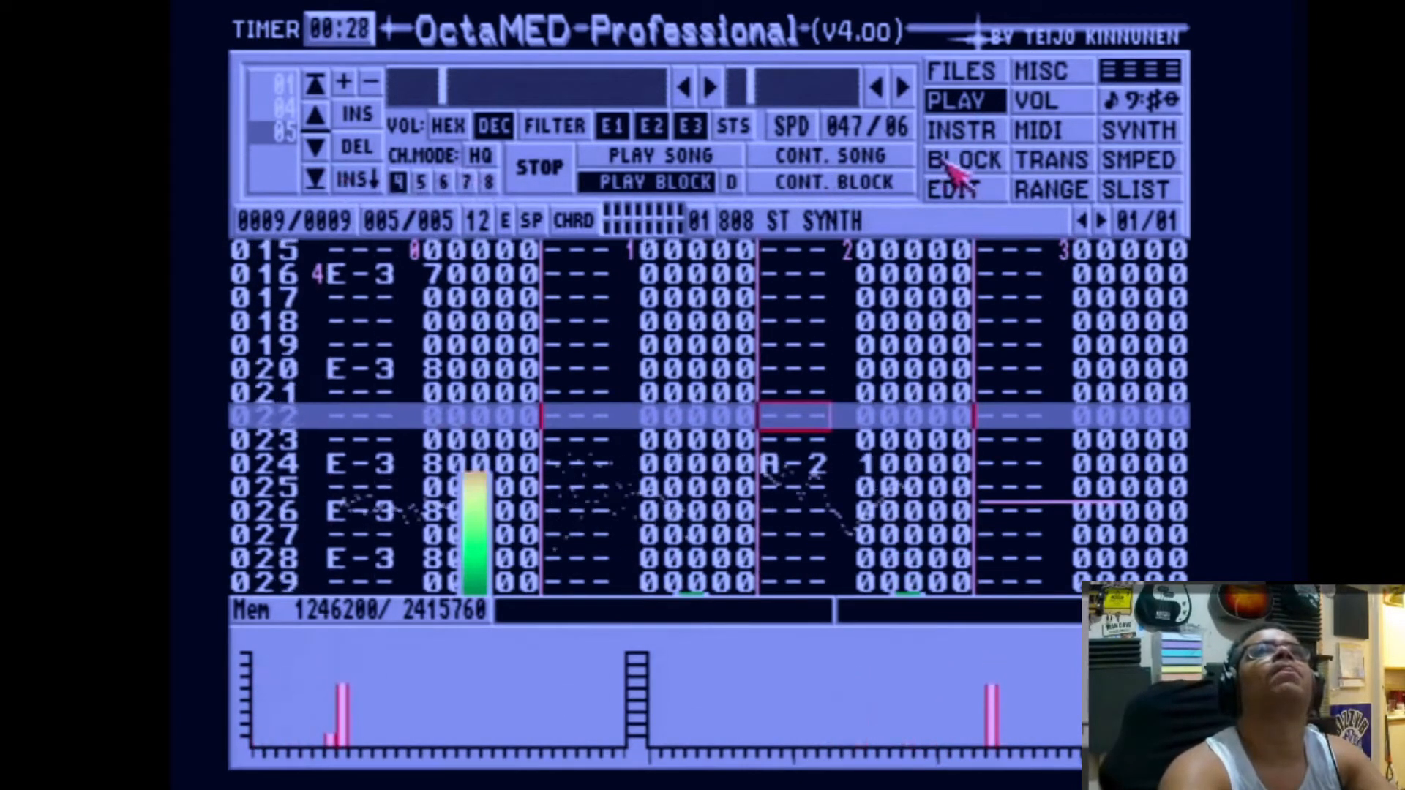
Step: Lower the volume of the 808 ST SYNTH instrument to 52 while the block plays
{"action": "left_click", "coordinate": [974, 135]}
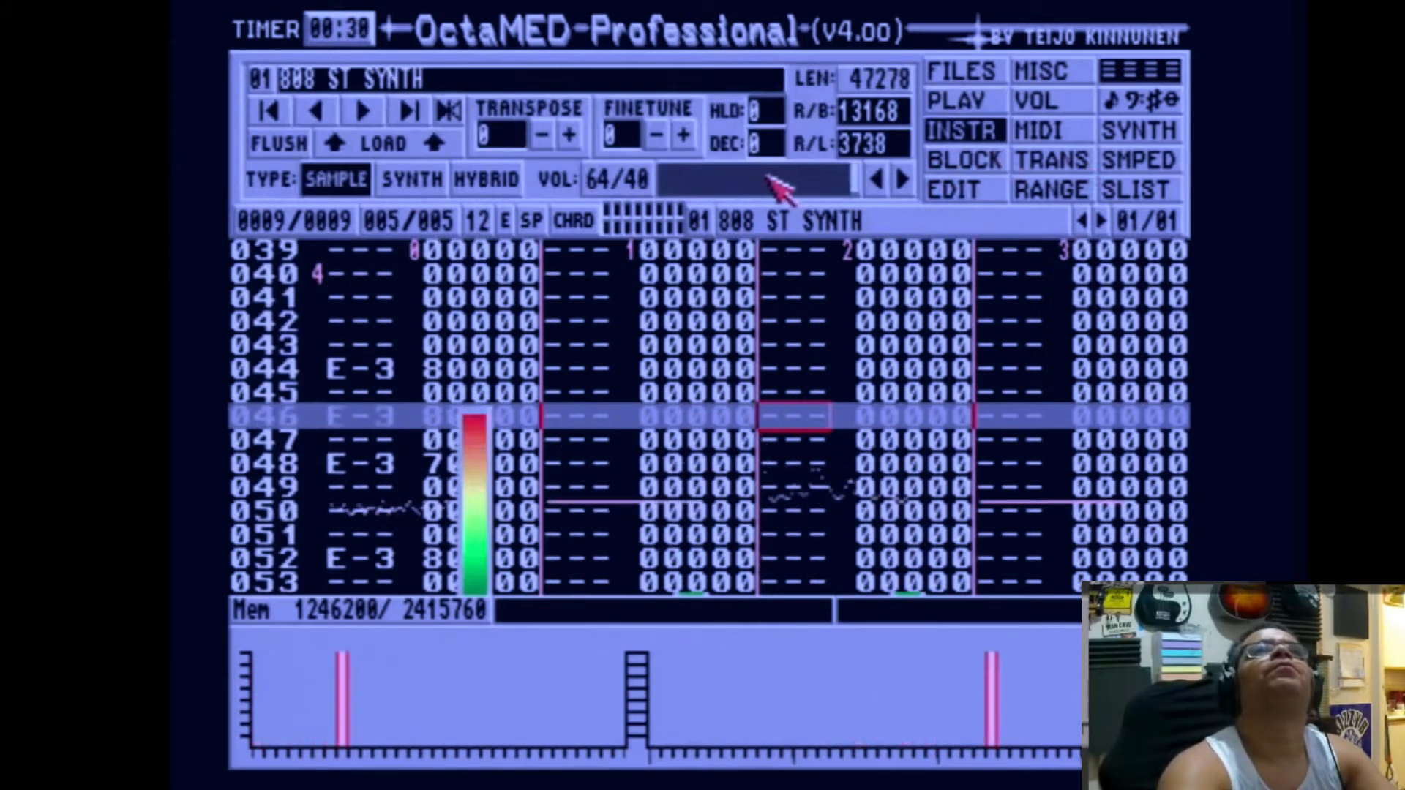
{"action": "left_click_drag", "start_coordinate": [775, 180], "coordinate": [761, 184]}
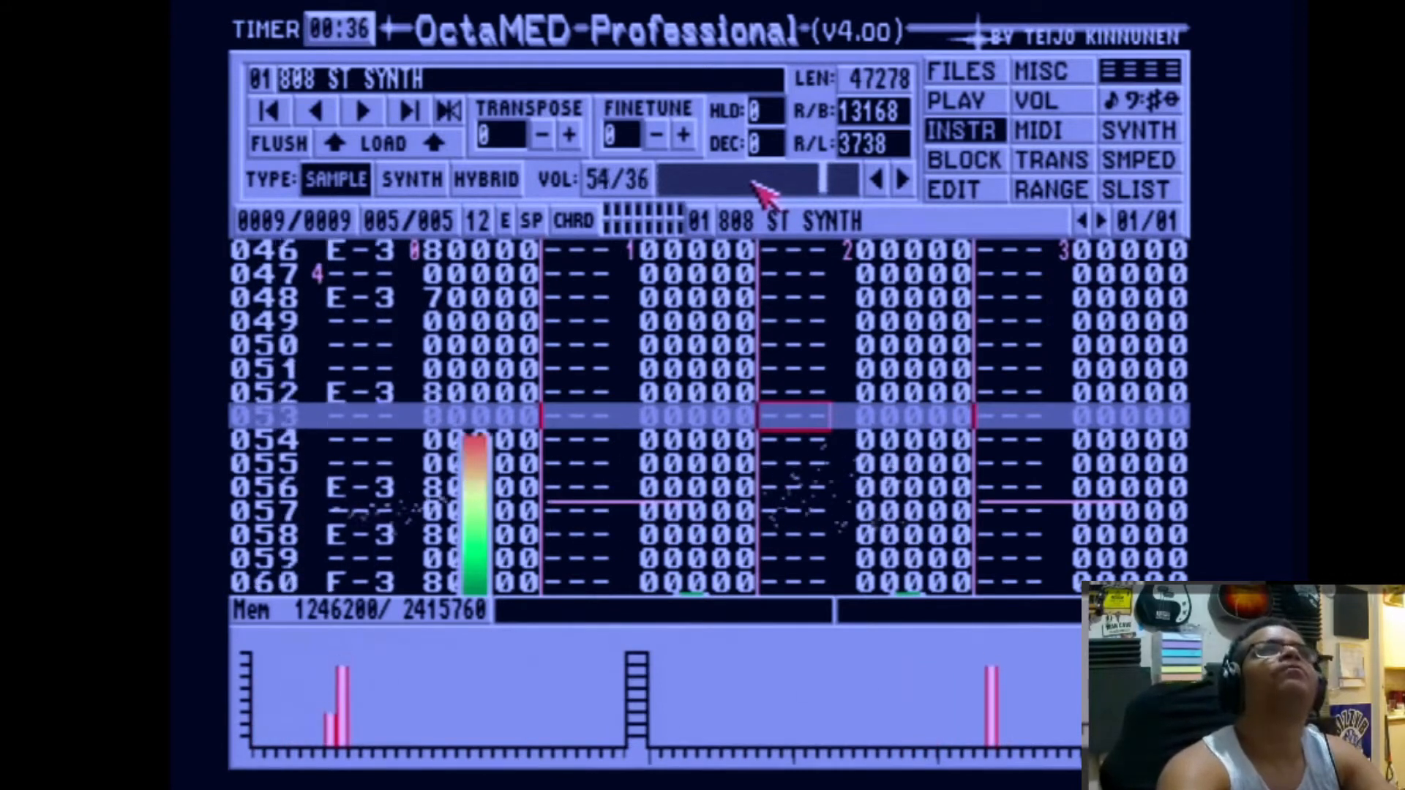
{"action": "left_click_drag", "start_coordinate": [755, 185], "coordinate": [757, 182]}
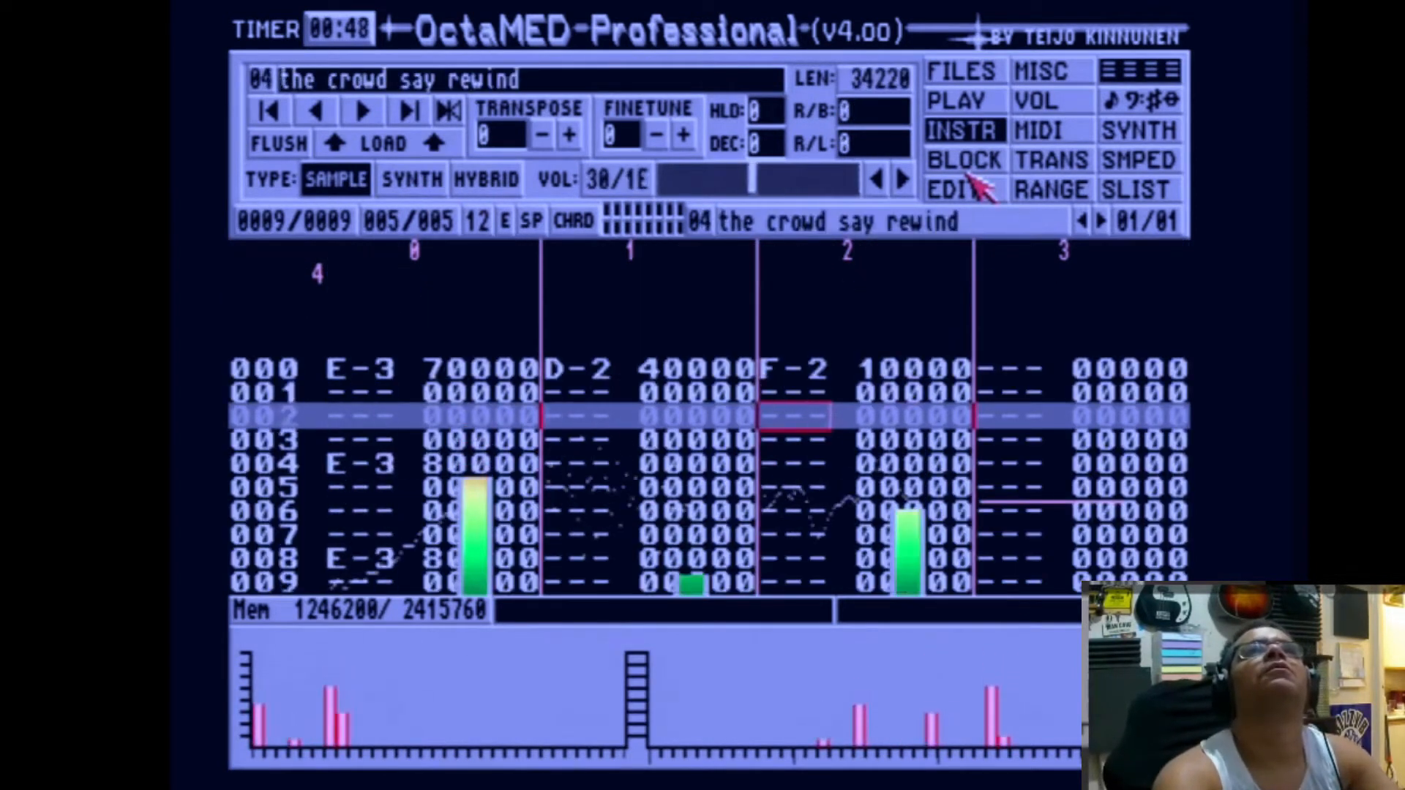
Step: Raise the volume of the instrument "the crowd say rewind" to 47
{"action": "left_click", "coordinate": [829, 178]}
{"action": "left_click", "coordinate": [828, 179]}
{"action": "left_click", "coordinate": [828, 179]}
{"action": "left_click", "coordinate": [828, 180]}
{"action": "left_click", "coordinate": [828, 179]}
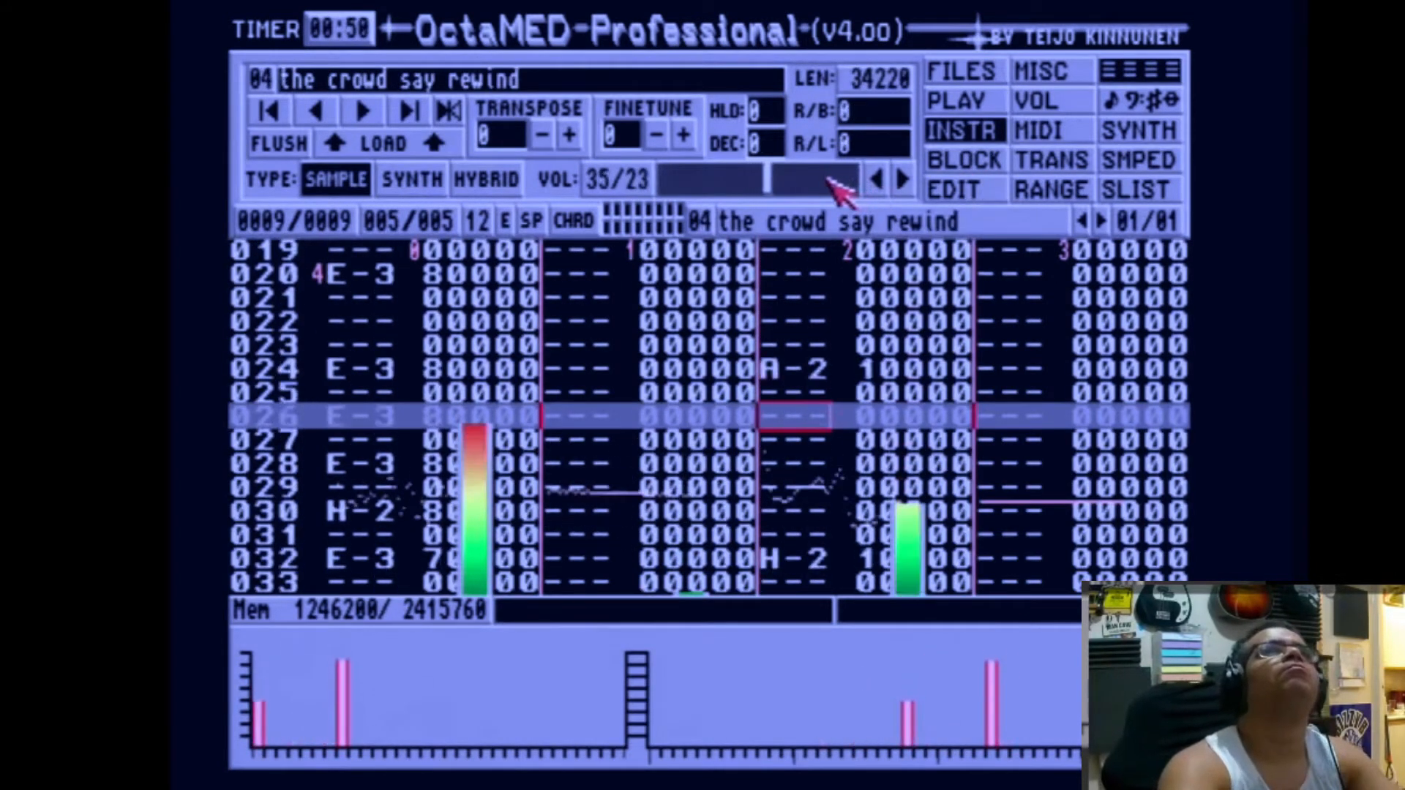
{"action": "left_click", "coordinate": [828, 179]}
{"action": "left_click", "coordinate": [828, 180]}
{"action": "left_click", "coordinate": [827, 179]}
{"action": "left_click", "coordinate": [827, 179]}
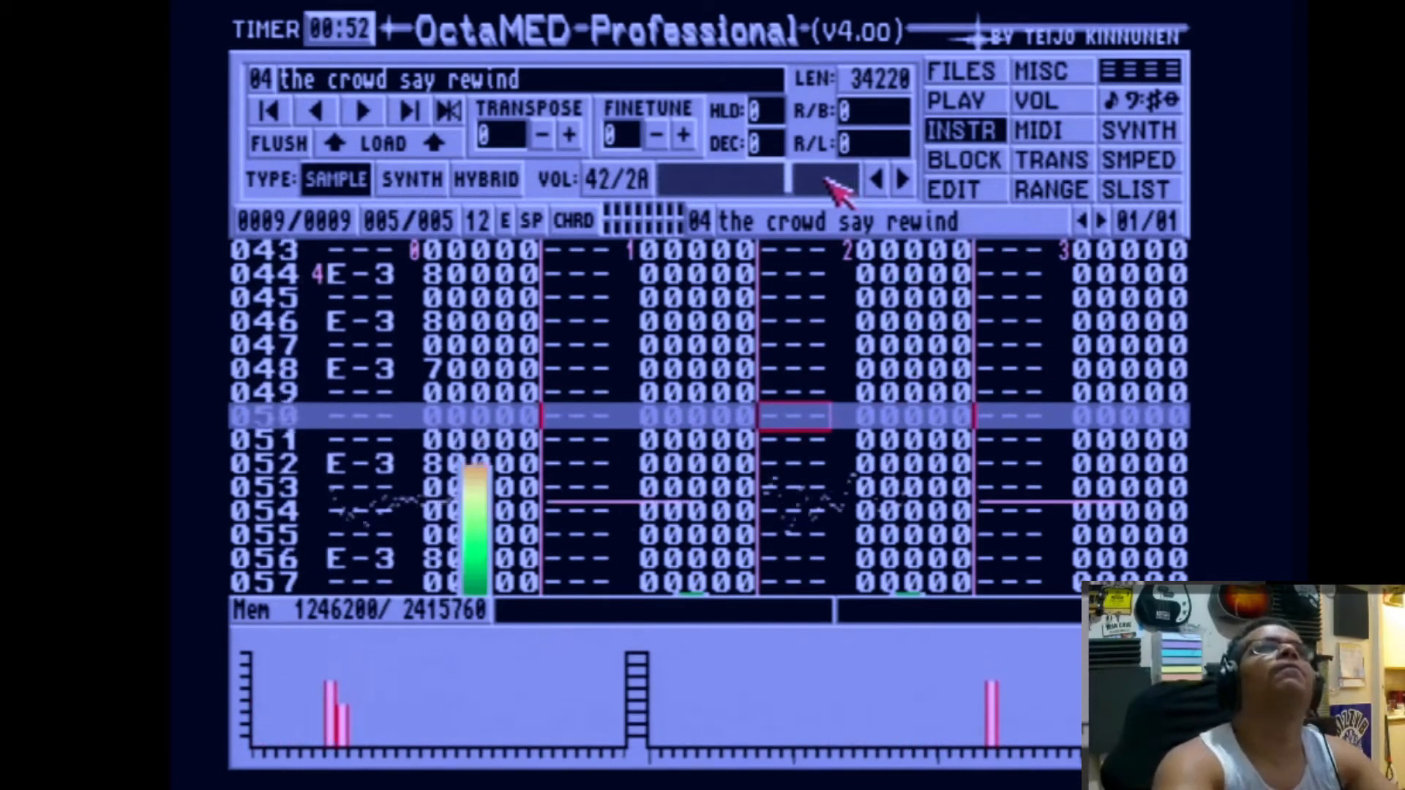
{"action": "left_click", "coordinate": [832, 180]}
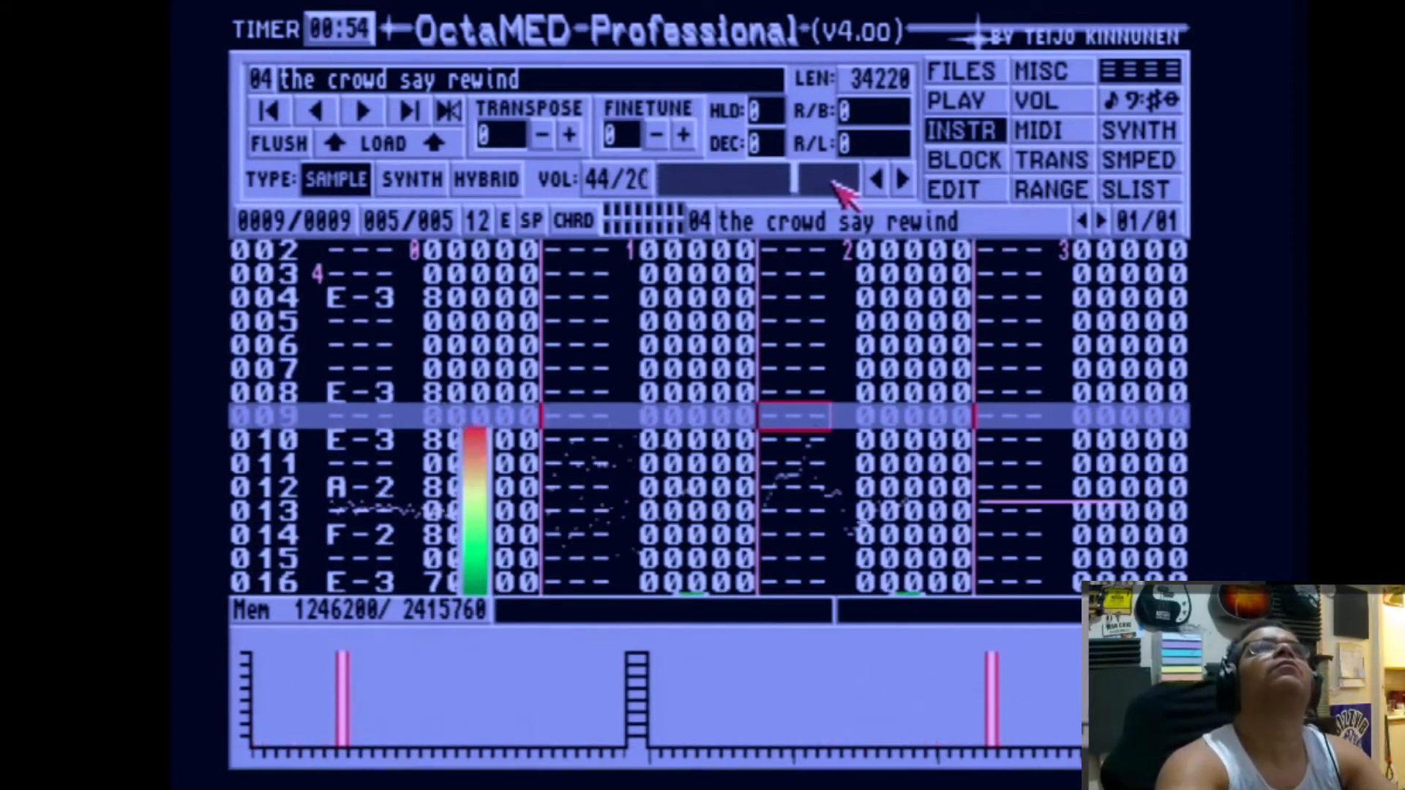
{"action": "left_click", "coordinate": [838, 182]}
{"action": "left_click", "coordinate": [751, 180]}
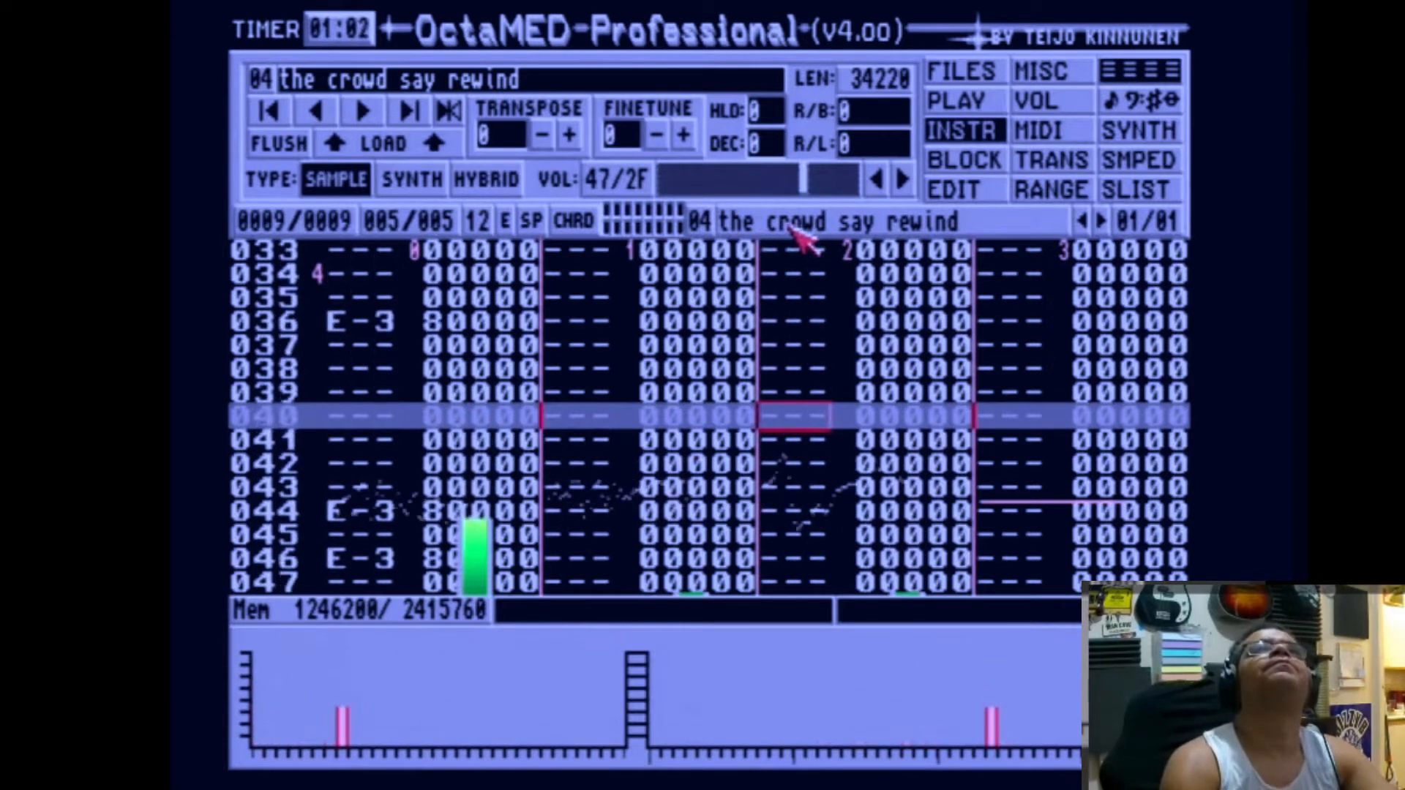
Step: Check the instrument settings from "the crowd say rewind" up to snare and back down to 808 ST SYNTH
{"action": "key", "text": "shift+Right"}
{"action": "key", "text": "shift+Right"}
{"action": "key", "text": "shift+Right"}
{"action": "key", "text": "shift+Right"}
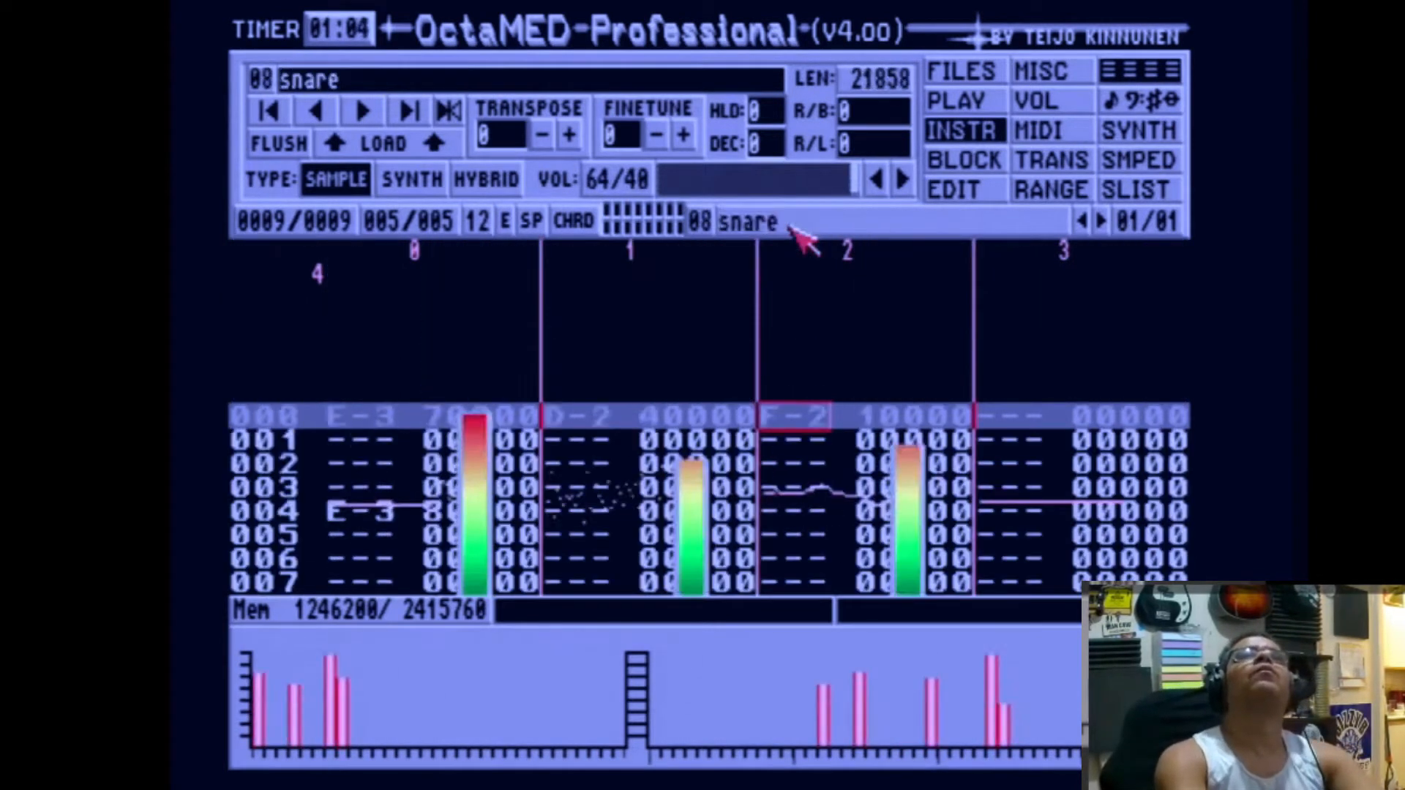
{"action": "key", "text": "shift+Left"}
{"action": "key", "text": "shift+Left"}
{"action": "key", "text": "shift+Left"}
{"action": "key", "text": "shift+Left"}
{"action": "key", "text": "shift+Left"}
{"action": "key", "text": "shift+Left"}
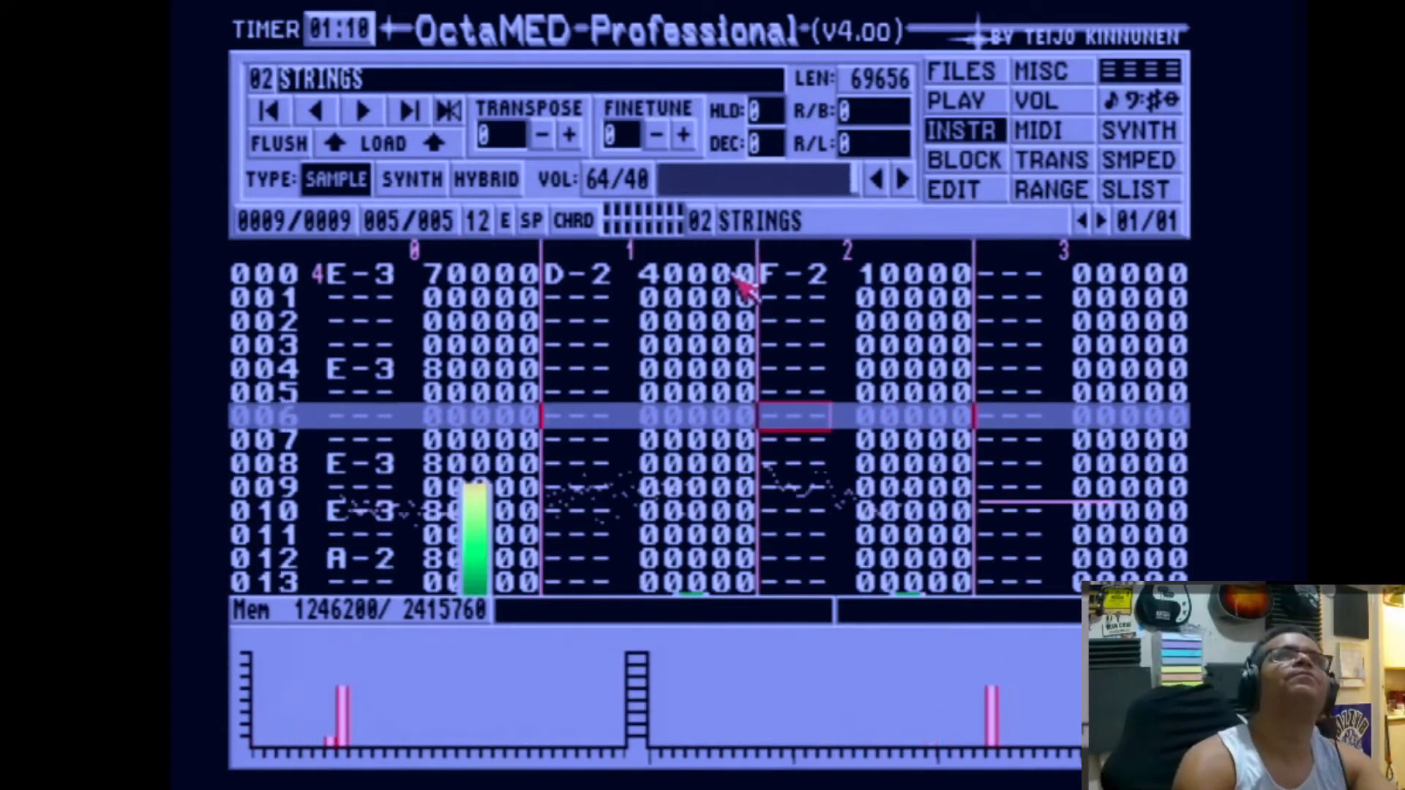
{"action": "key", "text": "shift+Left"}
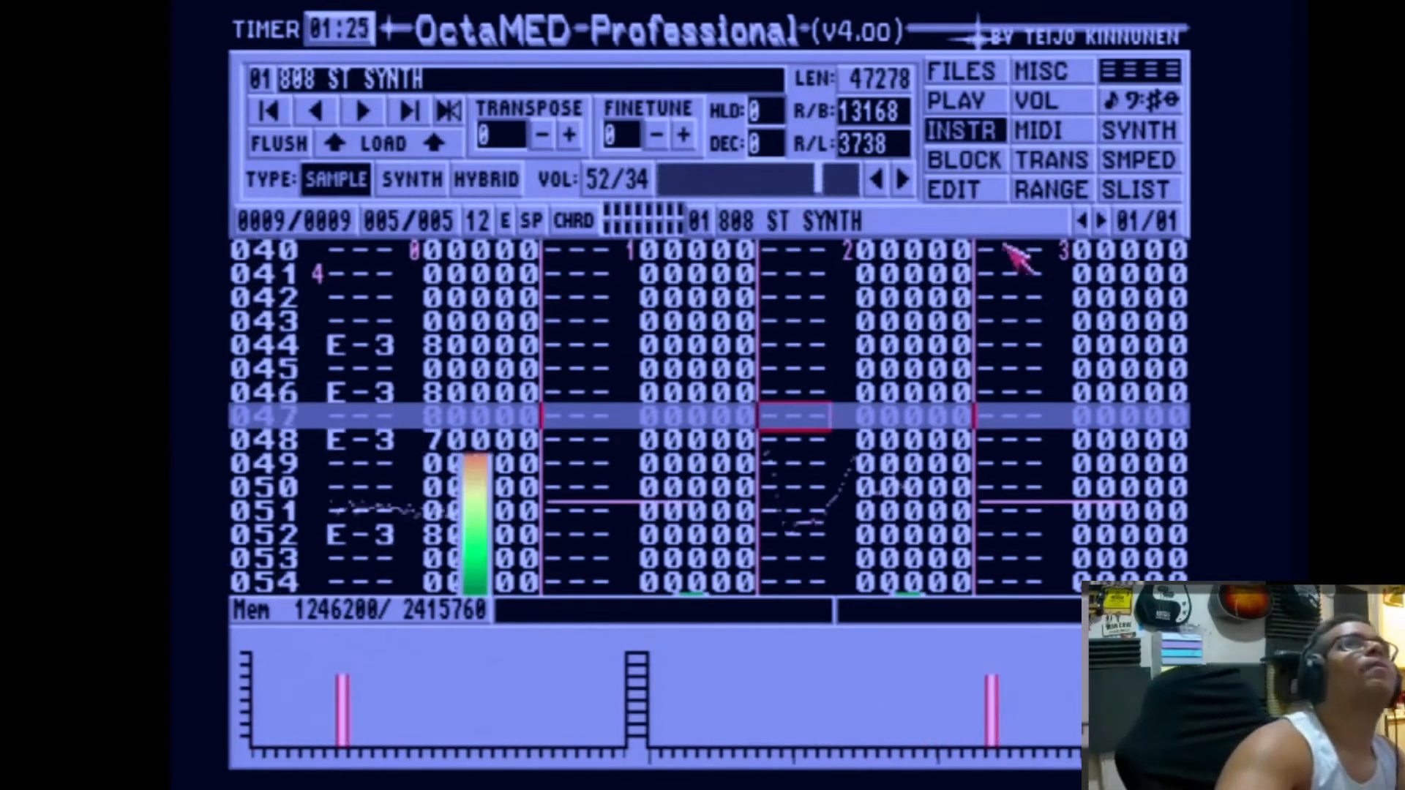
Step: Add block 006 with the same pattern as block 005, select the STRINGS instrument and put the cursor on track 2
{"action": "left_click", "coordinate": [992, 165]}
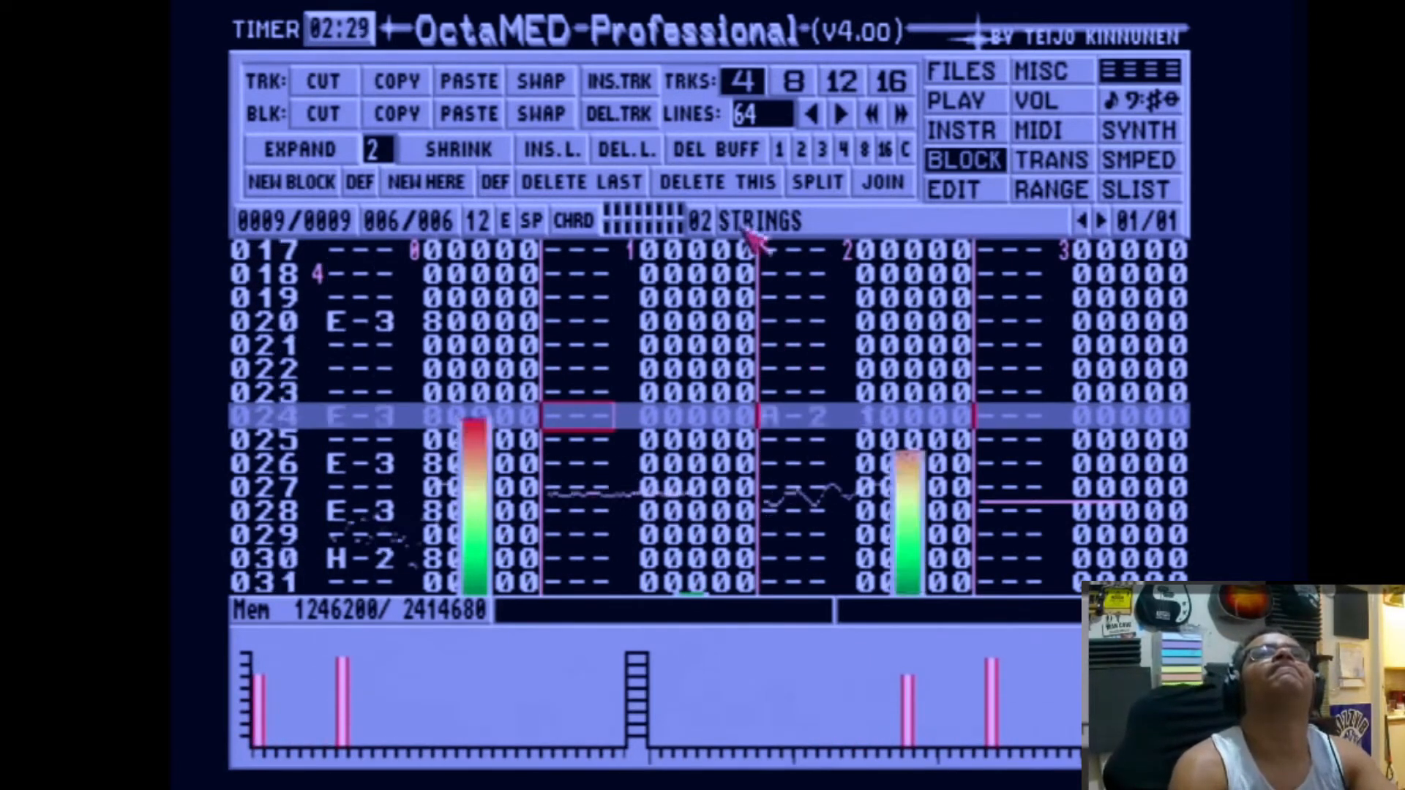
{"action": "key", "text": "alt+Right"}
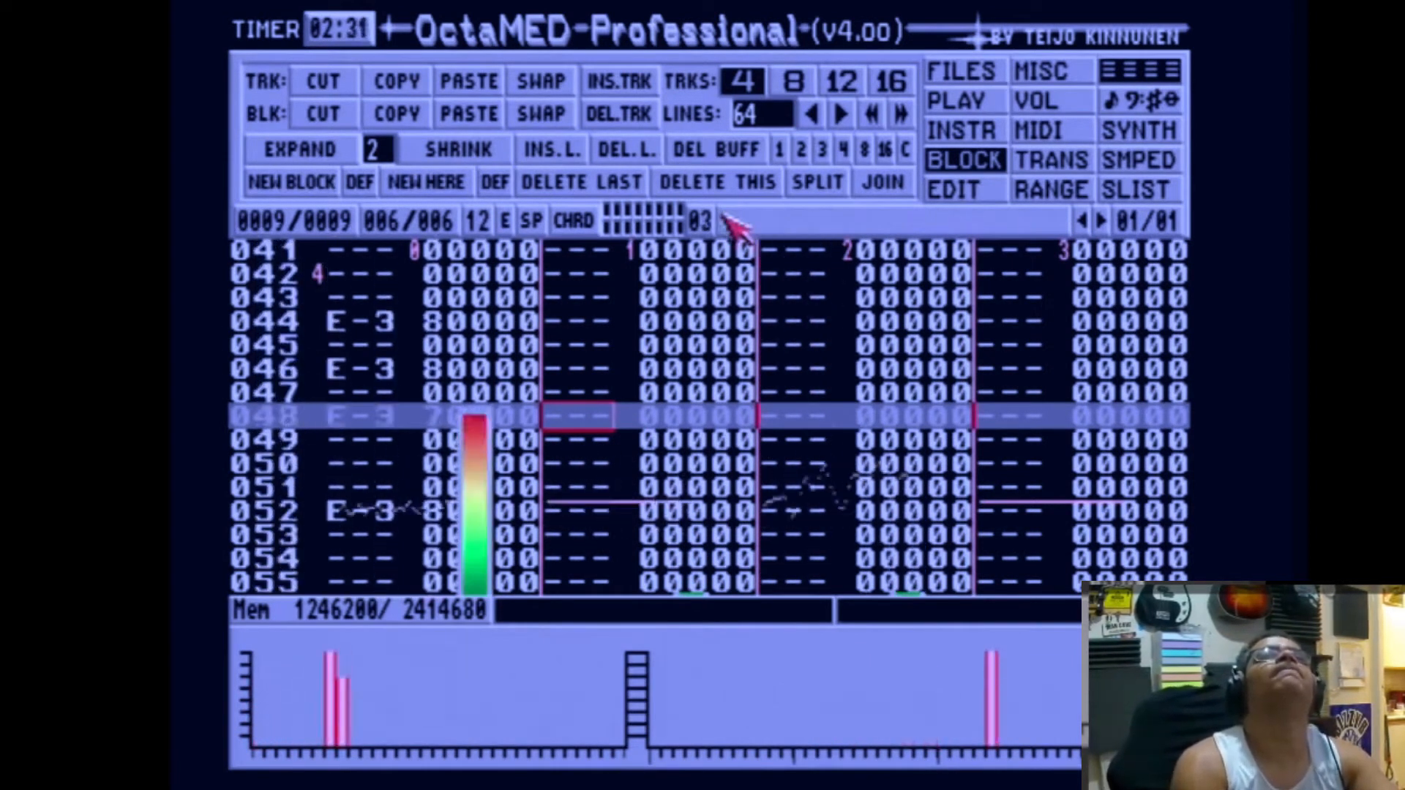
{"action": "key", "text": "alt+Left"}
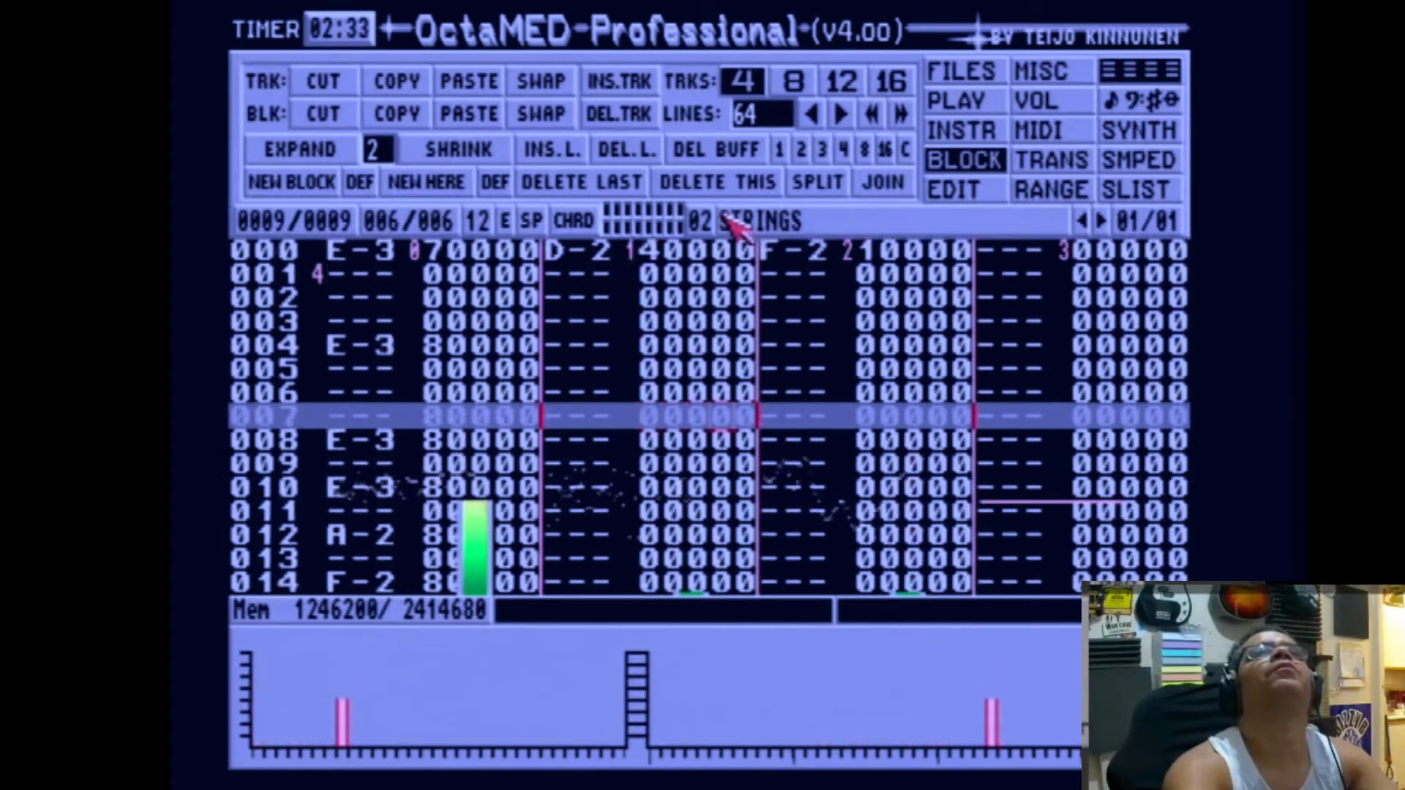
{"action": "key", "text": "Tab"}
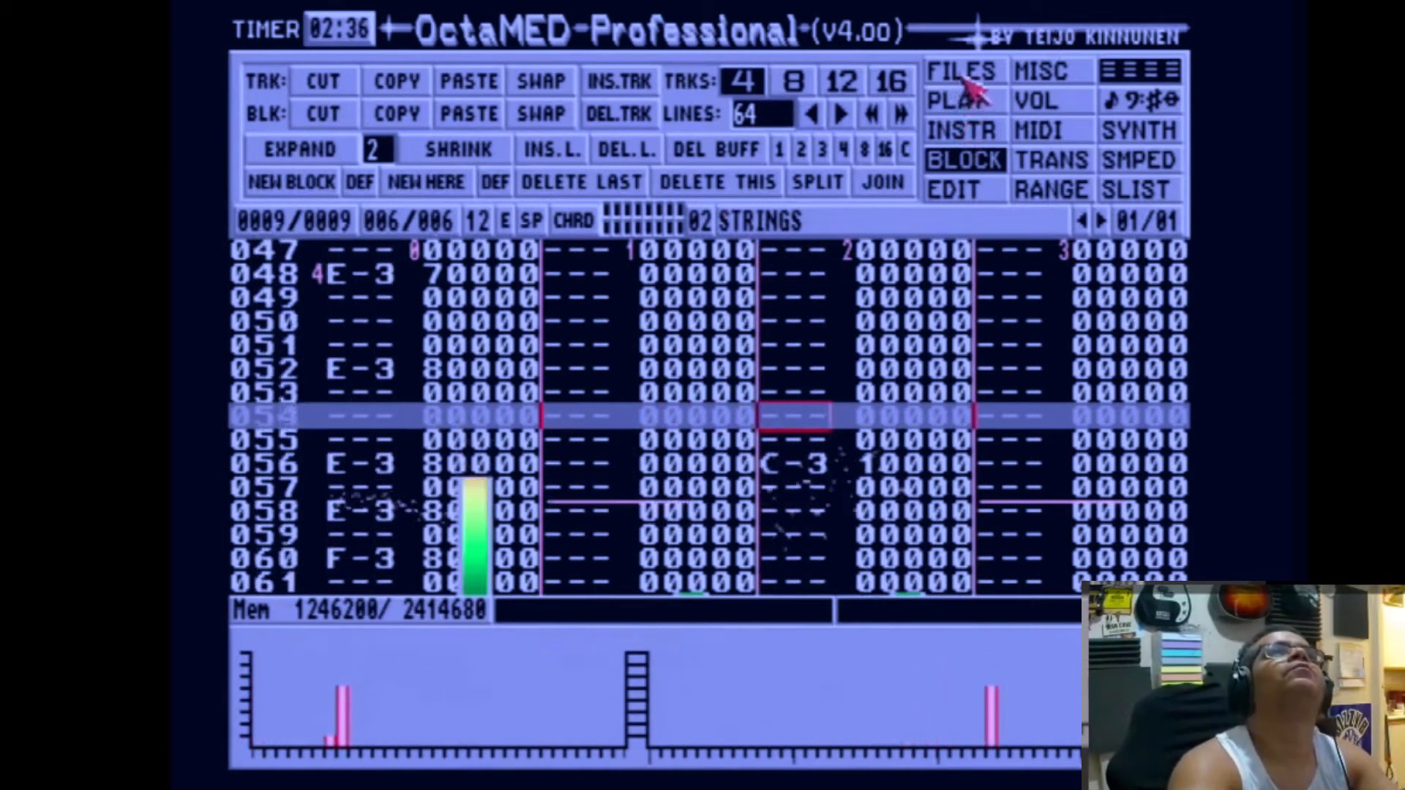
Step: Extend the playing sequence to 12 positions, with blocks 06, 05 and 06 in positions 10 to 12
{"action": "left_click", "coordinate": [963, 100]}
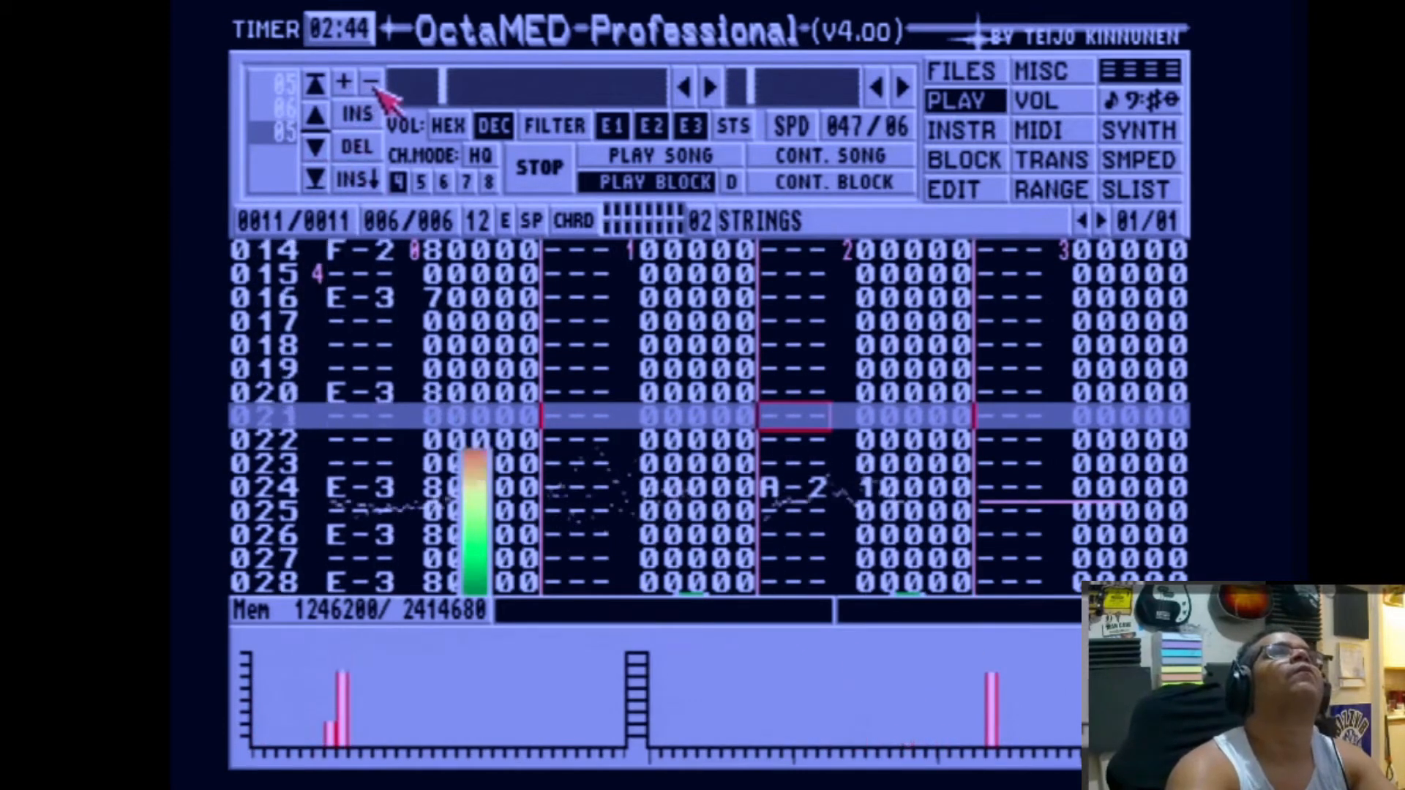
{"action": "left_click", "coordinate": [319, 151]}
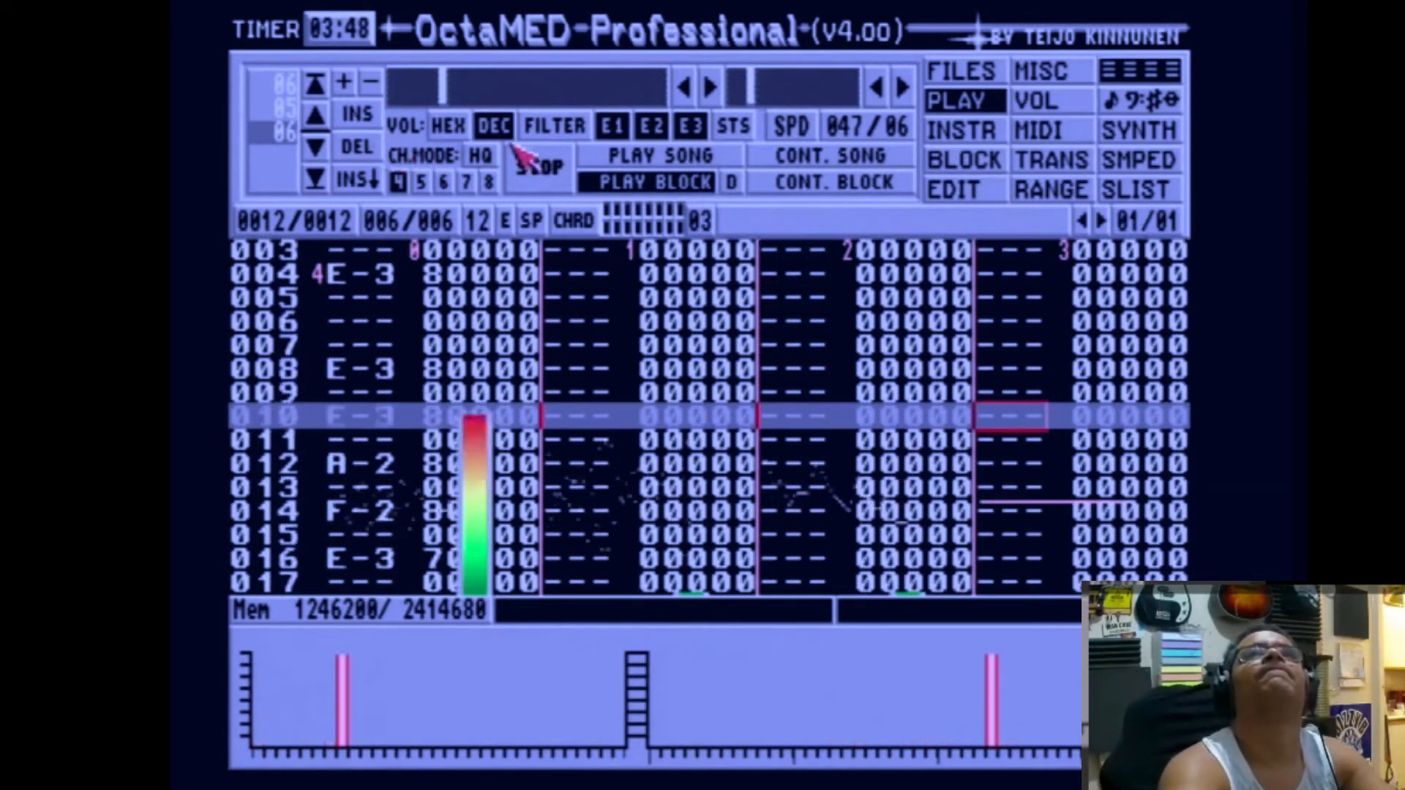
Step: Show empty instrument slot 03 in the sample editor and look through the folders in Games1:SONGS
{"action": "left_click", "coordinate": [1136, 162]}
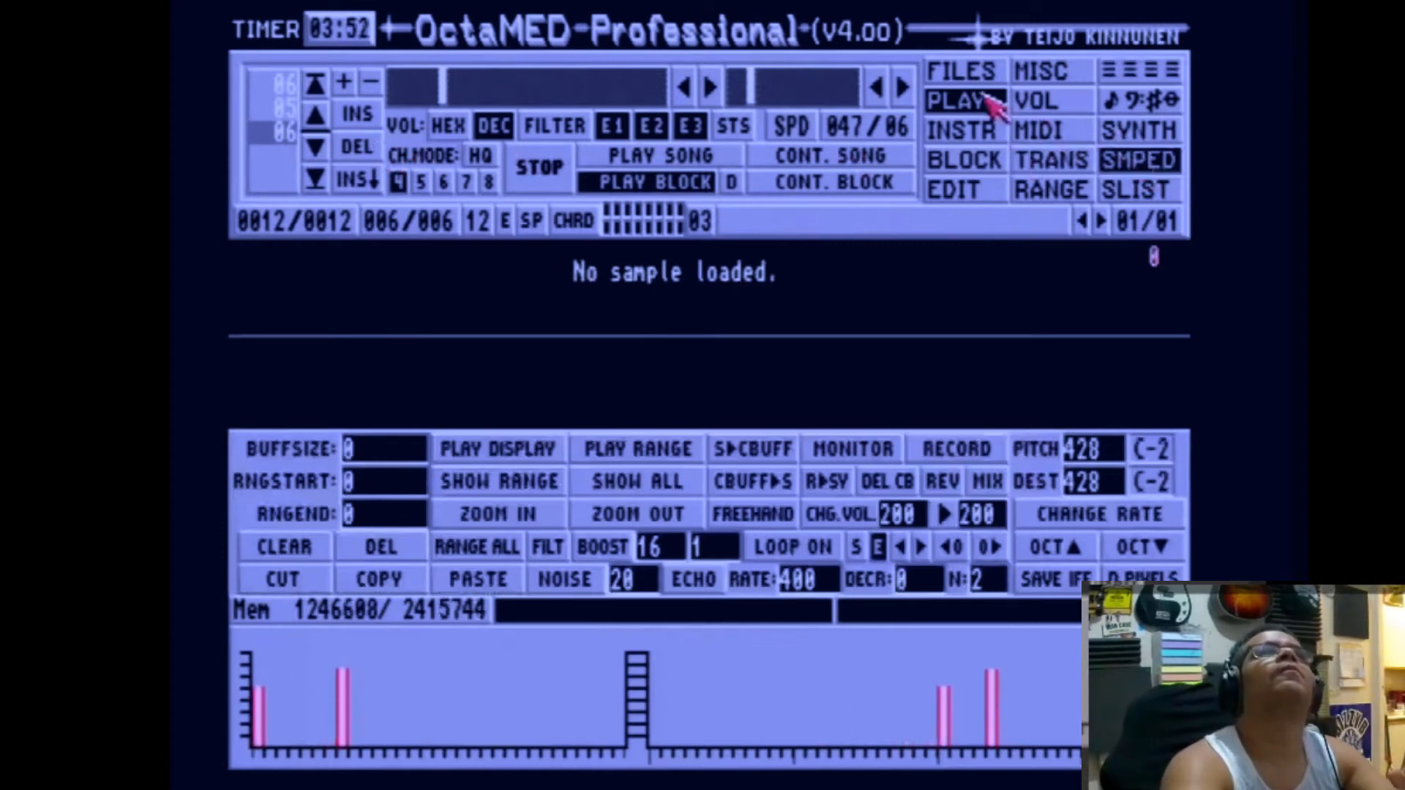
{"action": "left_click", "coordinate": [975, 69]}
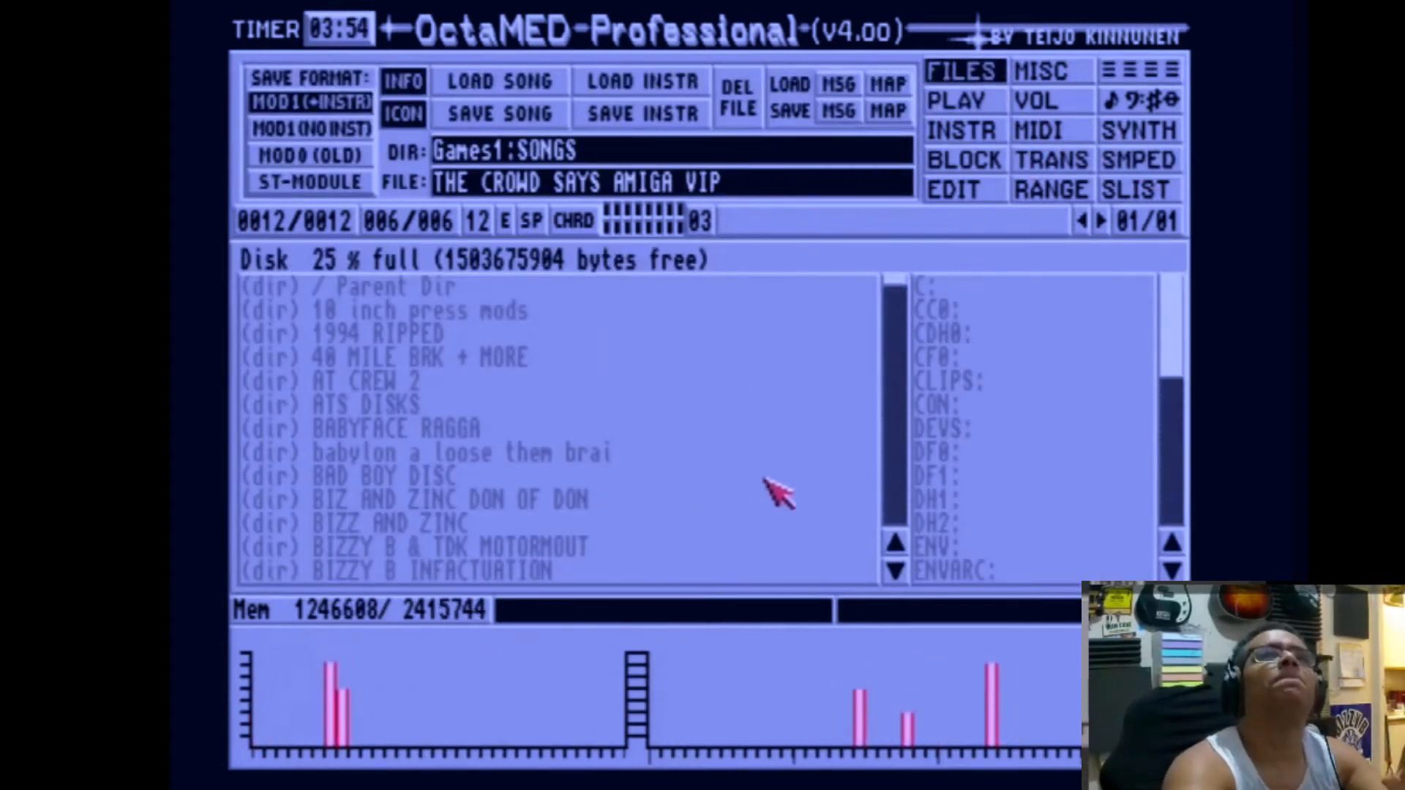
{"action": "left_click", "coordinate": [895, 570]}
{"action": "left_click_drag", "start_coordinate": [897, 571], "coordinate": [897, 571]}
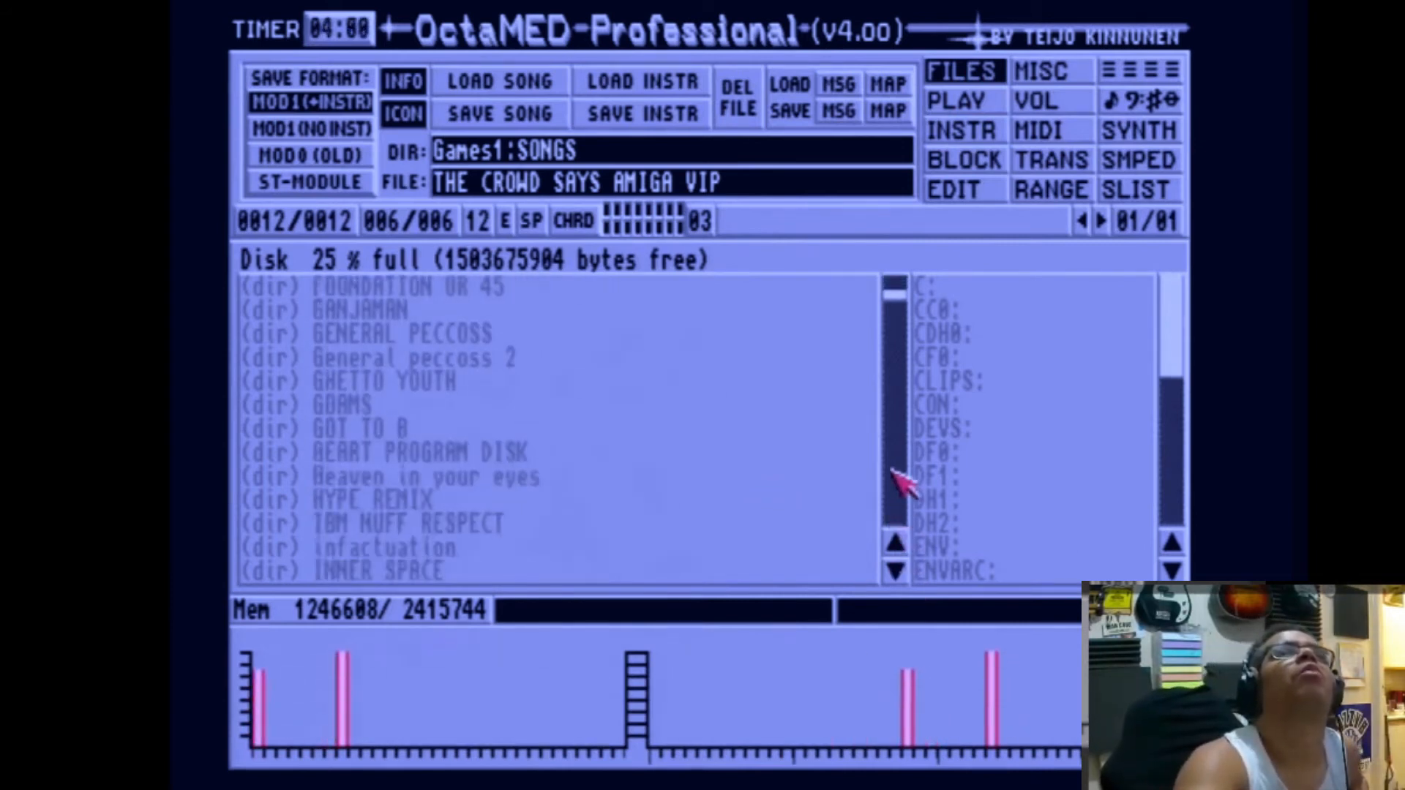
{"action": "left_click", "coordinate": [892, 360]}
{"action": "left_click", "coordinate": [892, 357]}
{"action": "left_click", "coordinate": [894, 297]}
{"action": "left_click", "coordinate": [893, 295]}
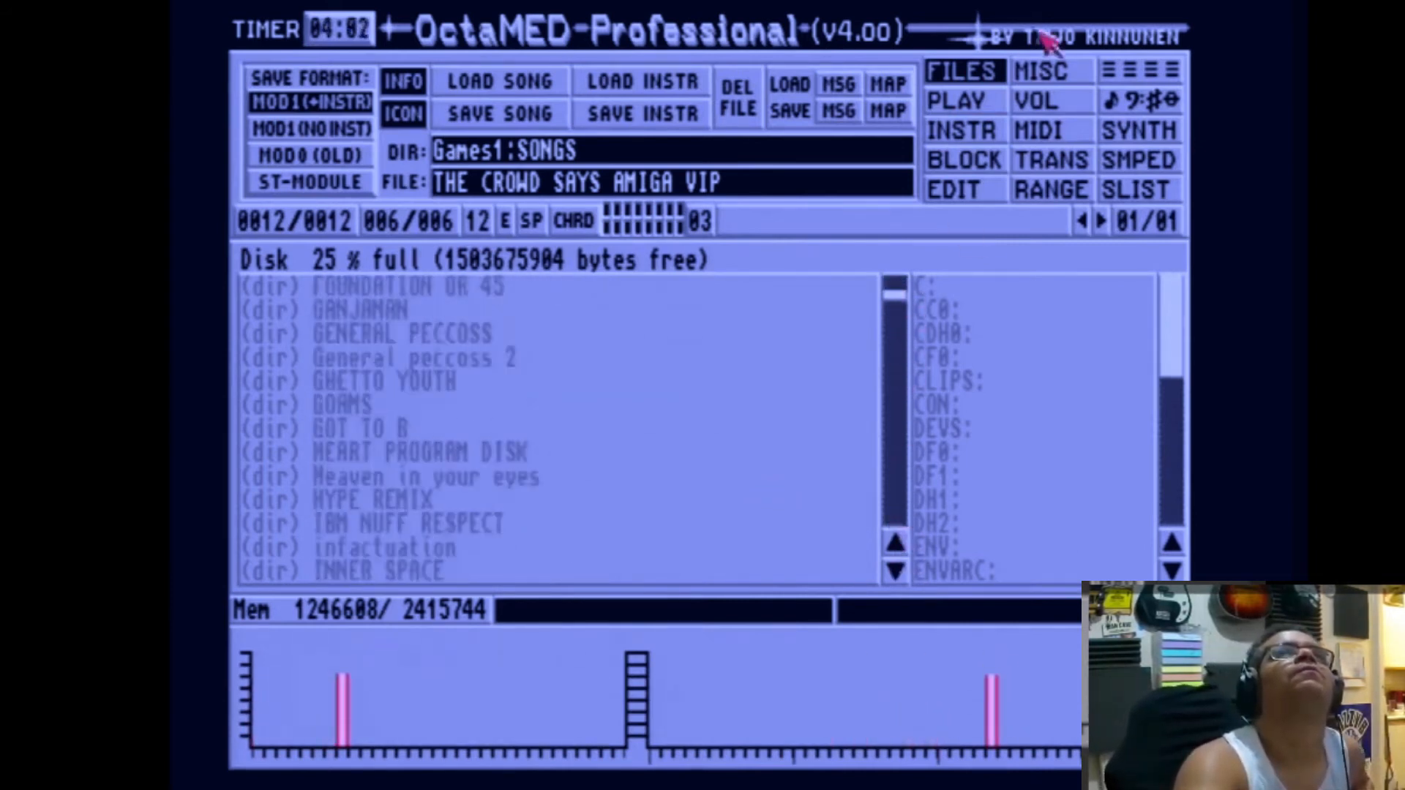
Step: Play the song from the beginning and show the 808 ST SYNTH waveform in the sample editor
{"action": "left_click", "coordinate": [959, 100]}
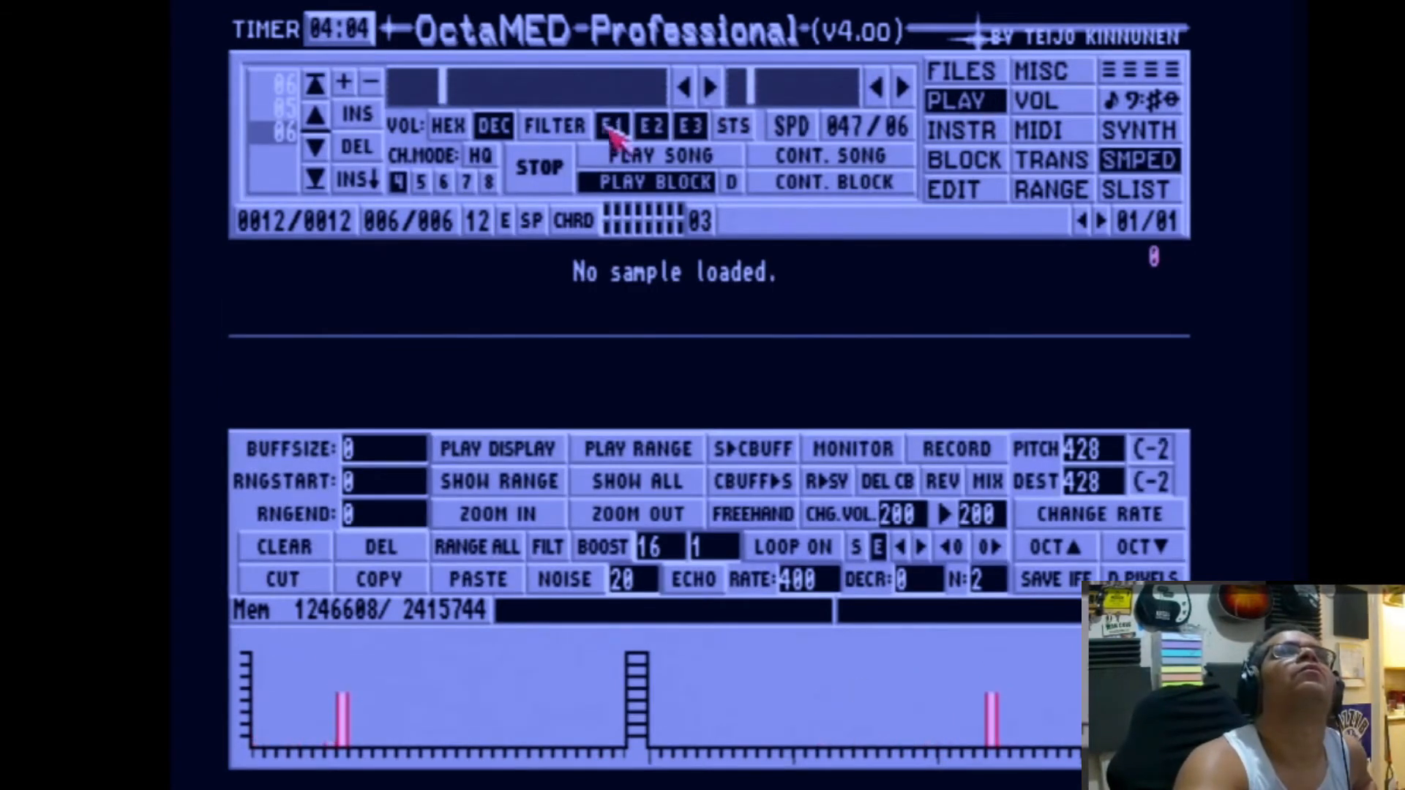
{"action": "left_click", "coordinate": [622, 157]}
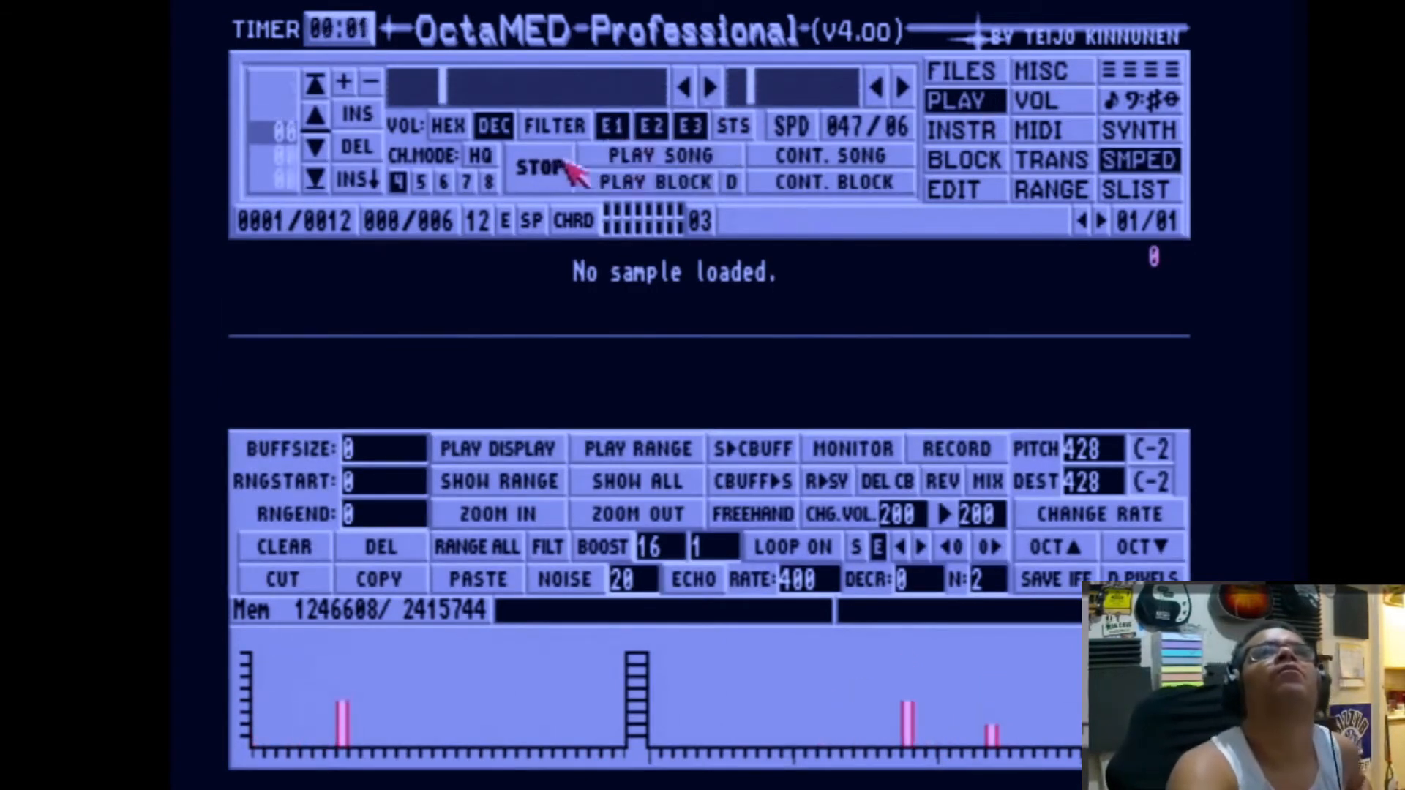
{"action": "left_click", "coordinate": [614, 166]}
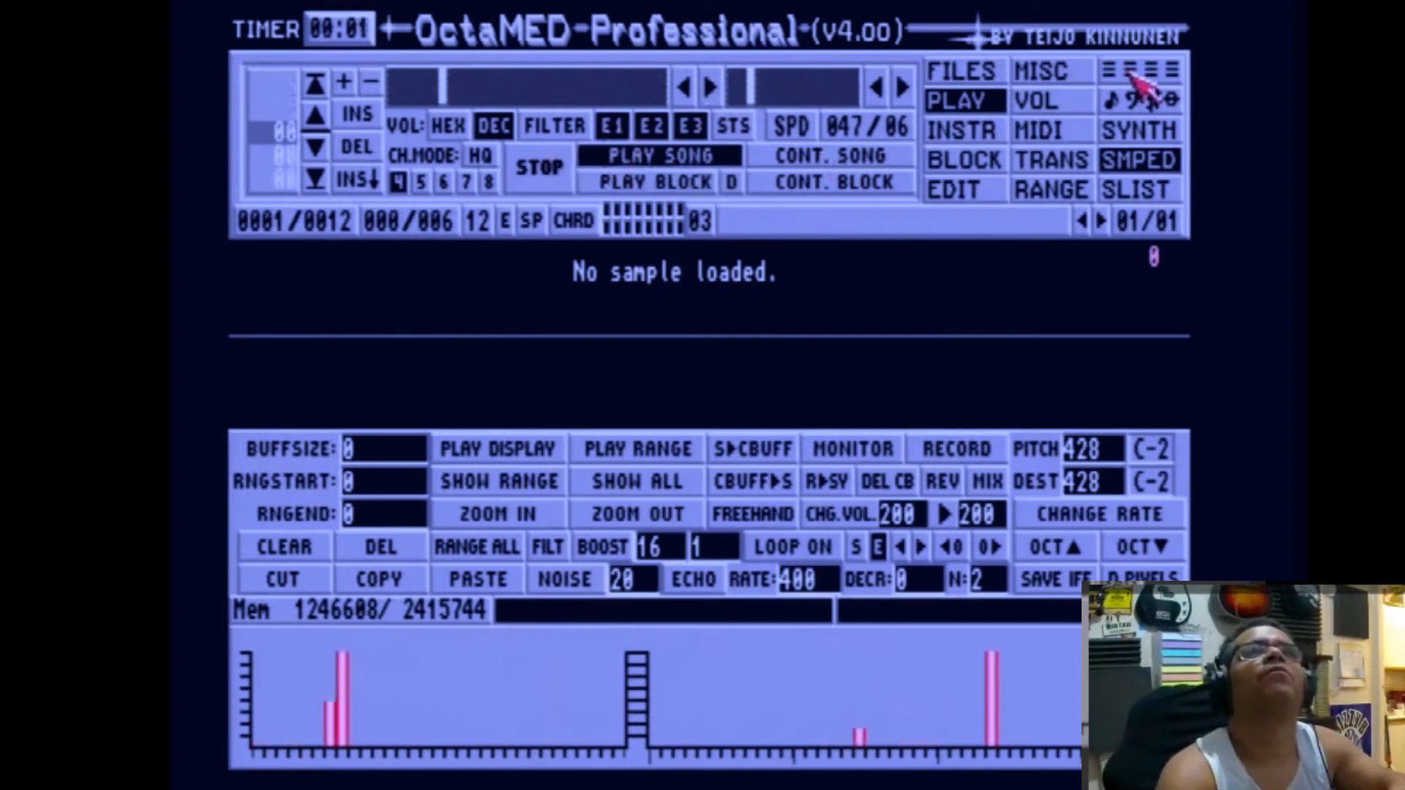
{"action": "key", "text": "alt+Left"}
{"action": "key", "text": "alt+Left"}
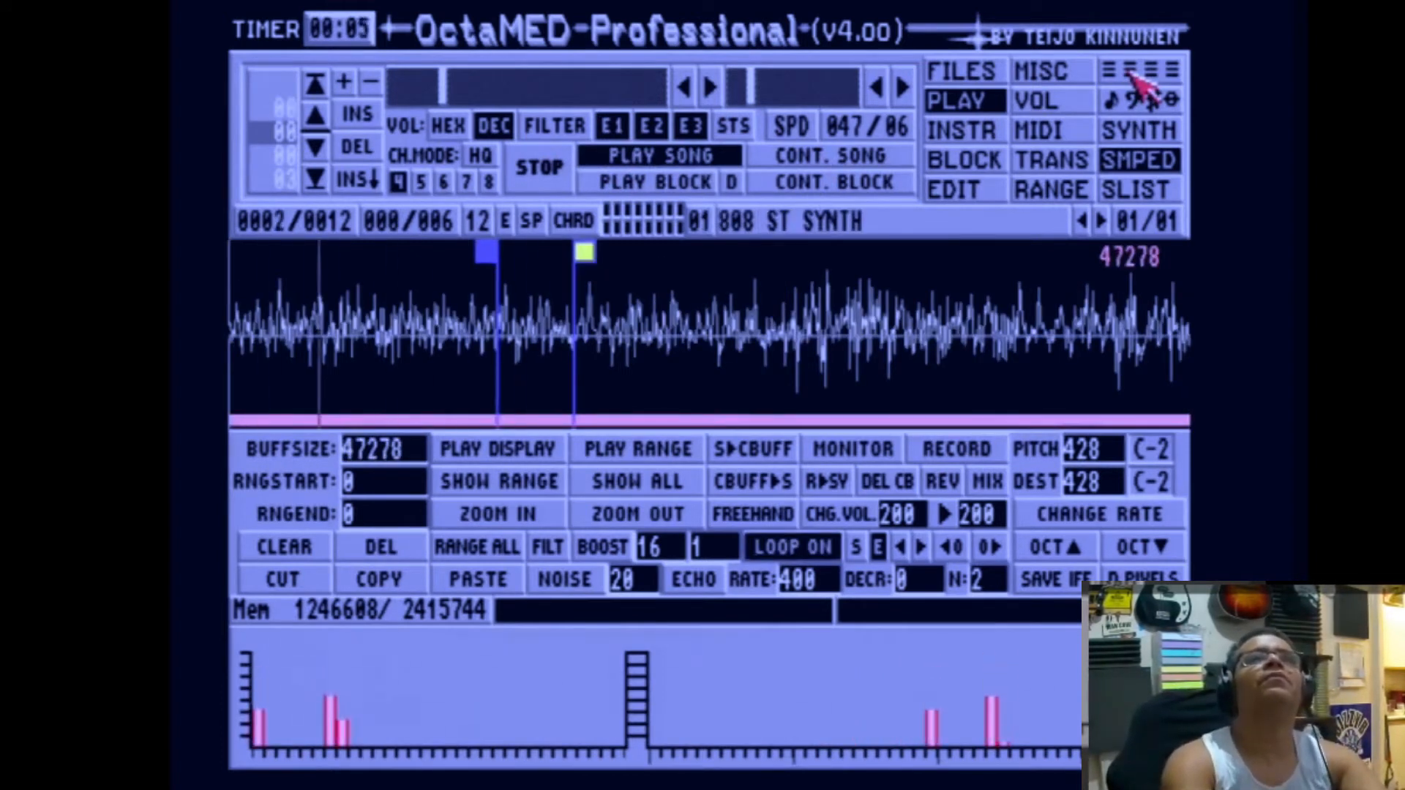
Step: Look at the waveforms of the crowd say rewind and tdks beat samples, then return to the pattern display
{"action": "key", "text": "alt+Right"}
{"action": "key", "text": "alt+Right"}
{"action": "key", "text": "alt+Right"}
{"action": "key", "text": "alt+Right"}
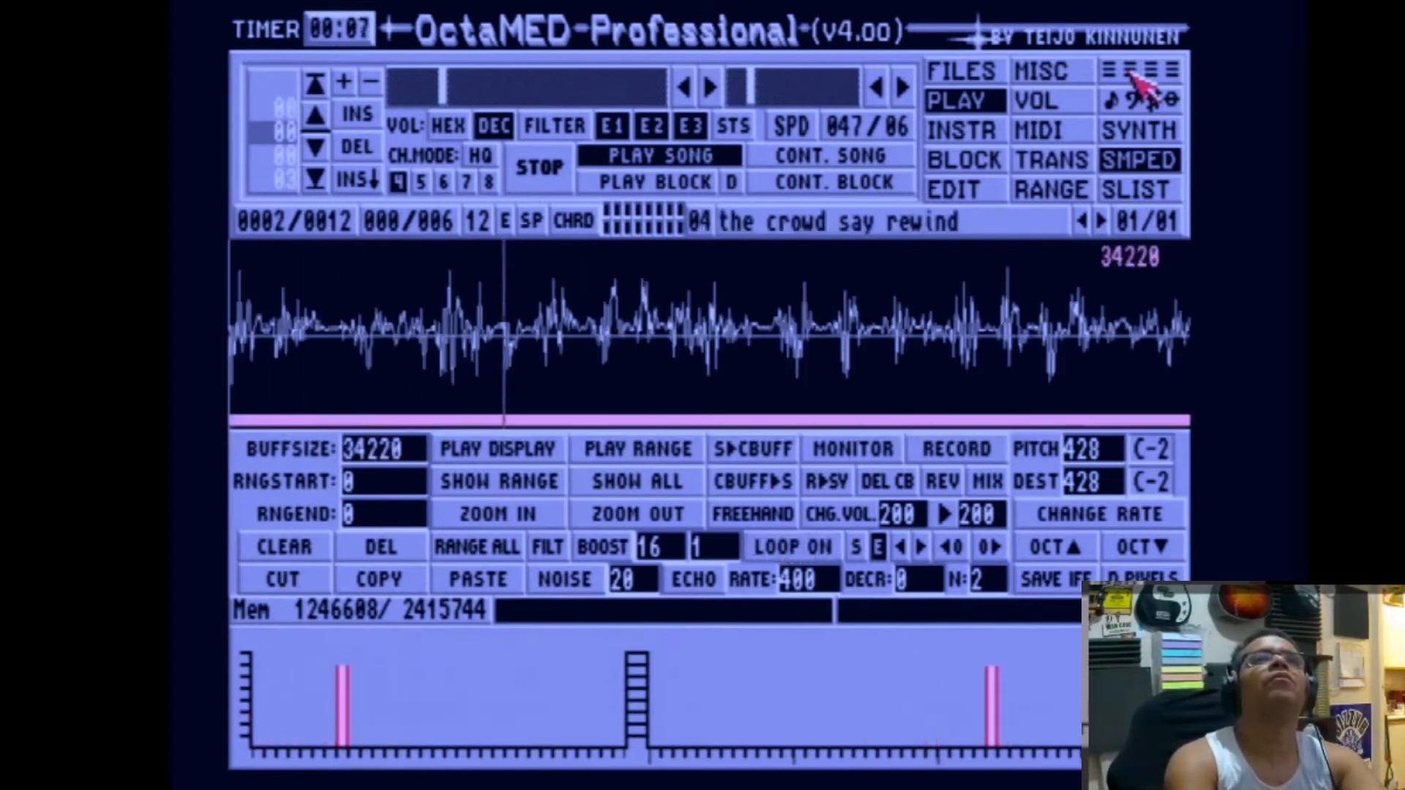
{"action": "key", "text": "alt+Right"}
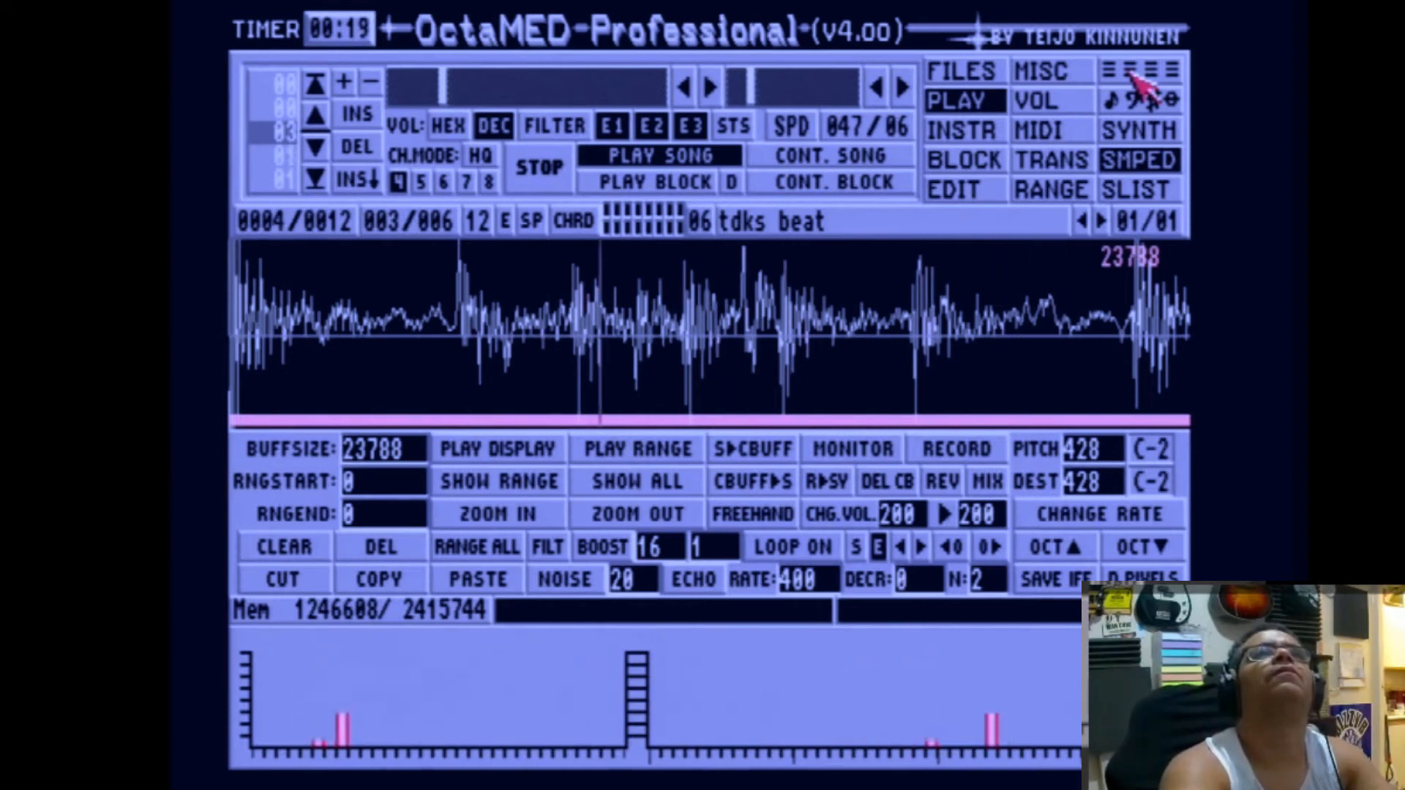
{"action": "left_click", "coordinate": [973, 70]}
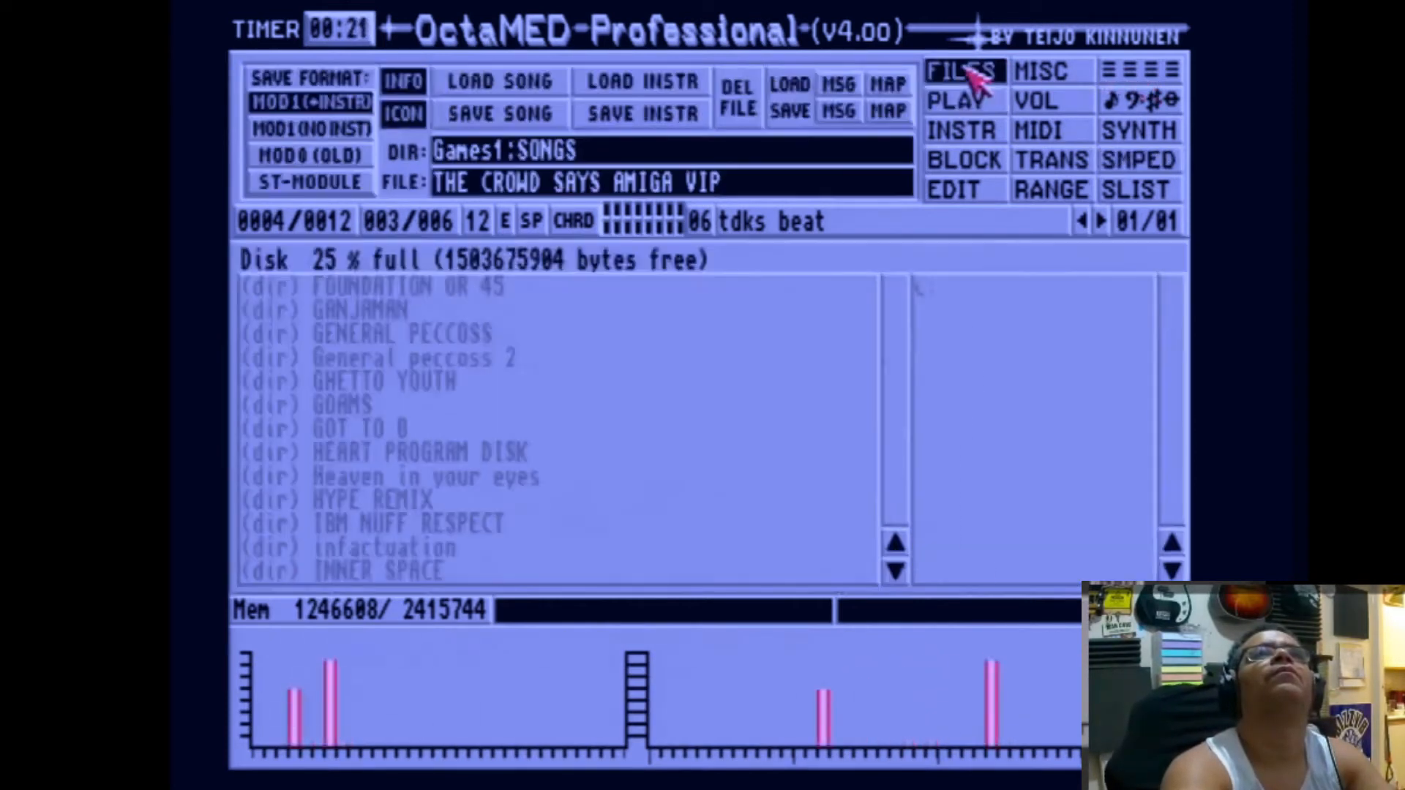
{"action": "left_click", "coordinate": [1109, 70]}
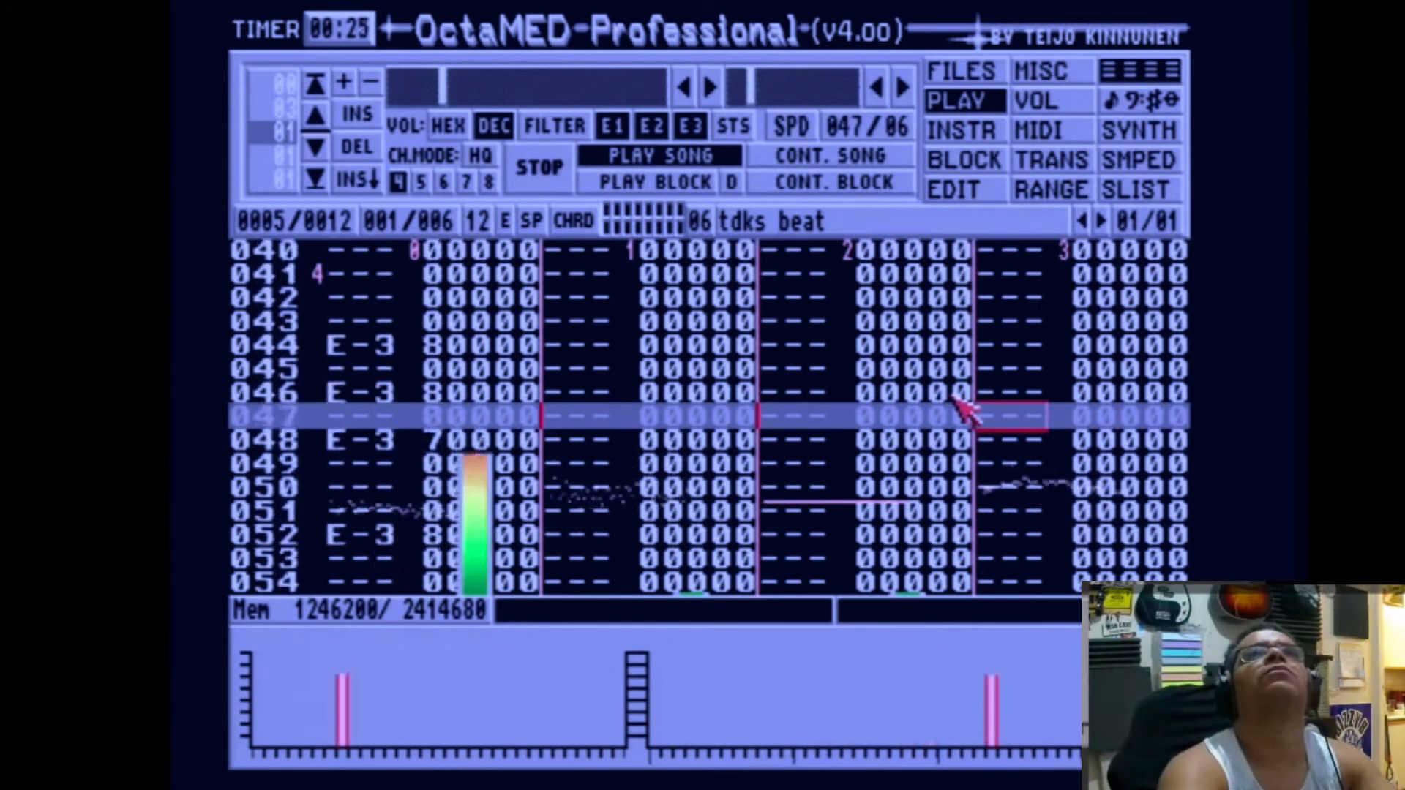
Step: Set the song's play transpose to 00
{"action": "left_click", "coordinate": [985, 160]}
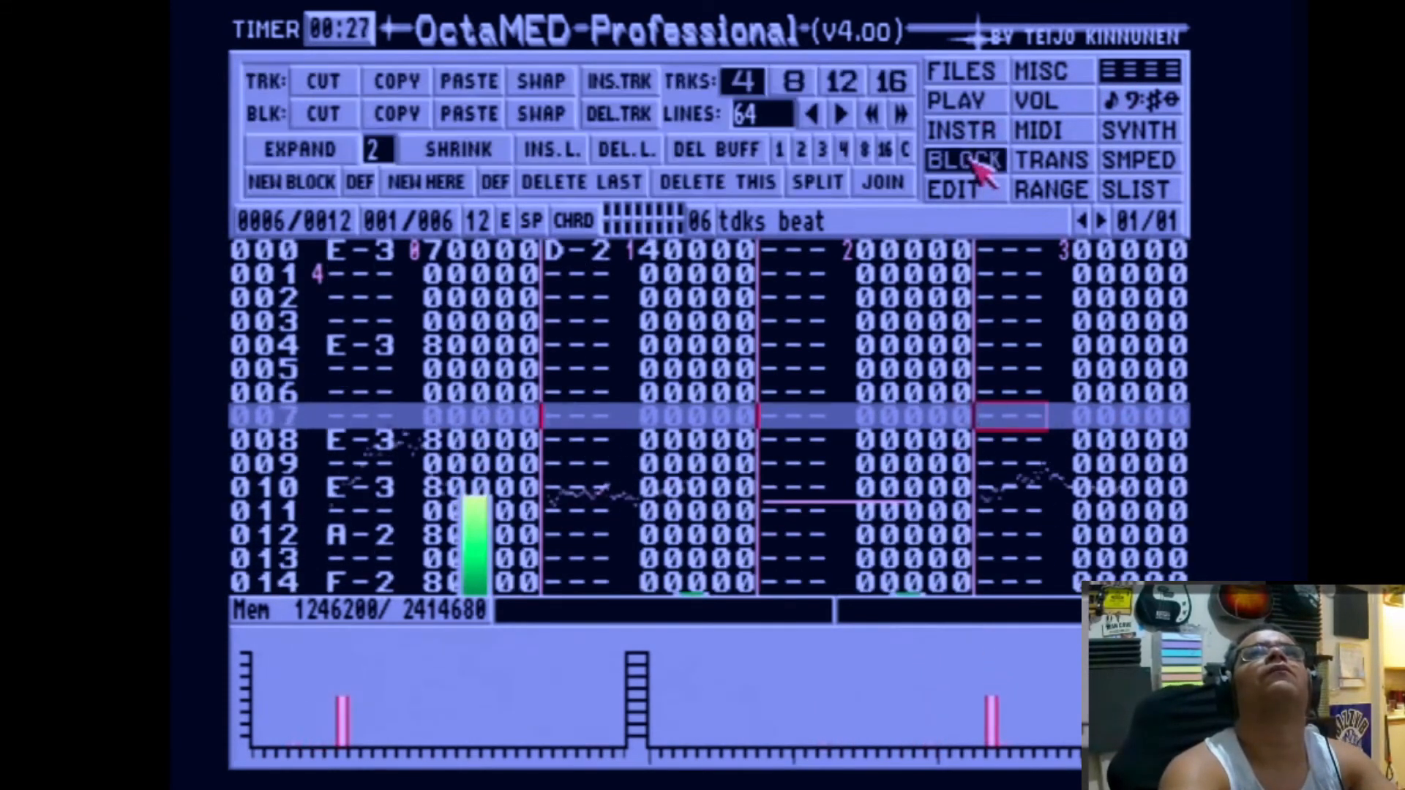
{"action": "left_click", "coordinate": [1047, 161]}
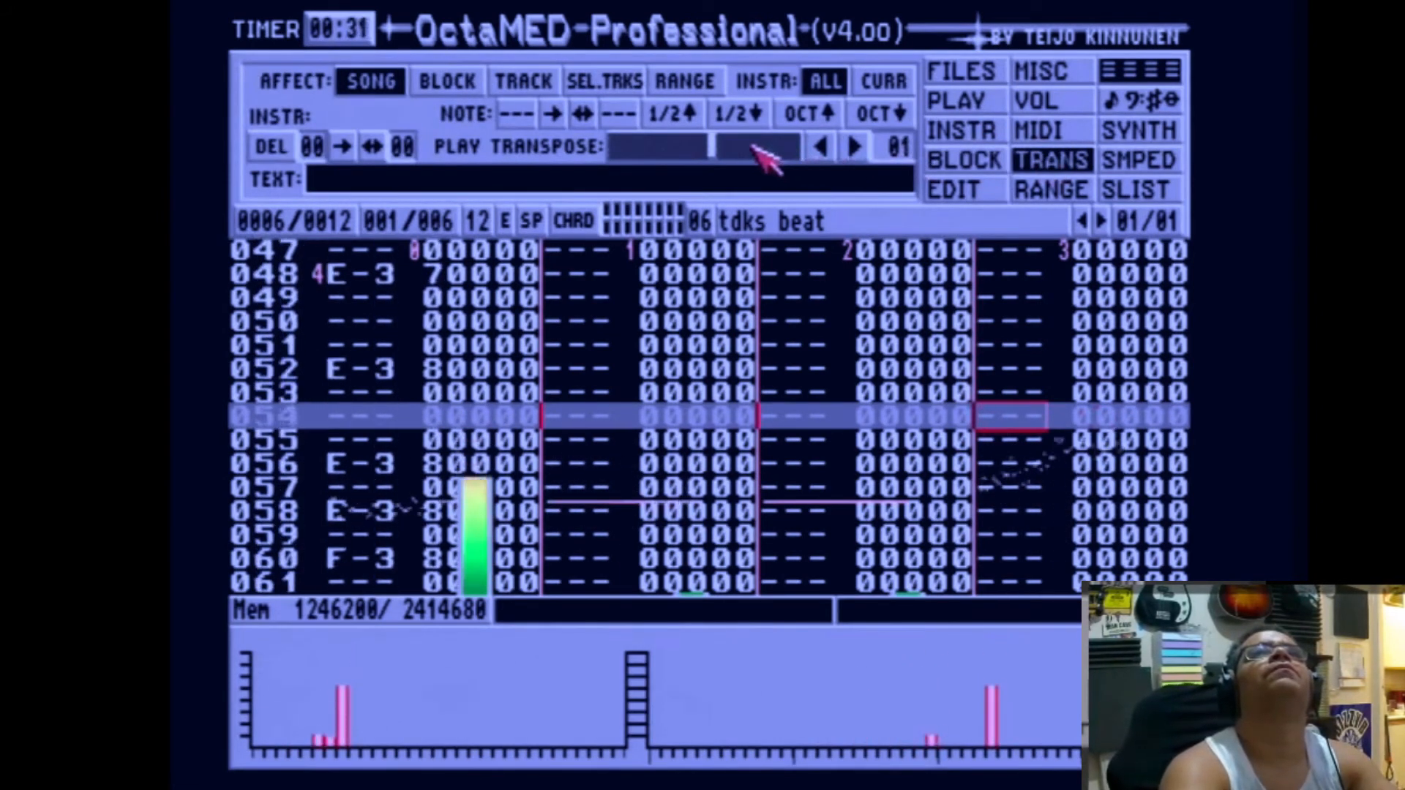
{"action": "left_click", "coordinate": [690, 146]}
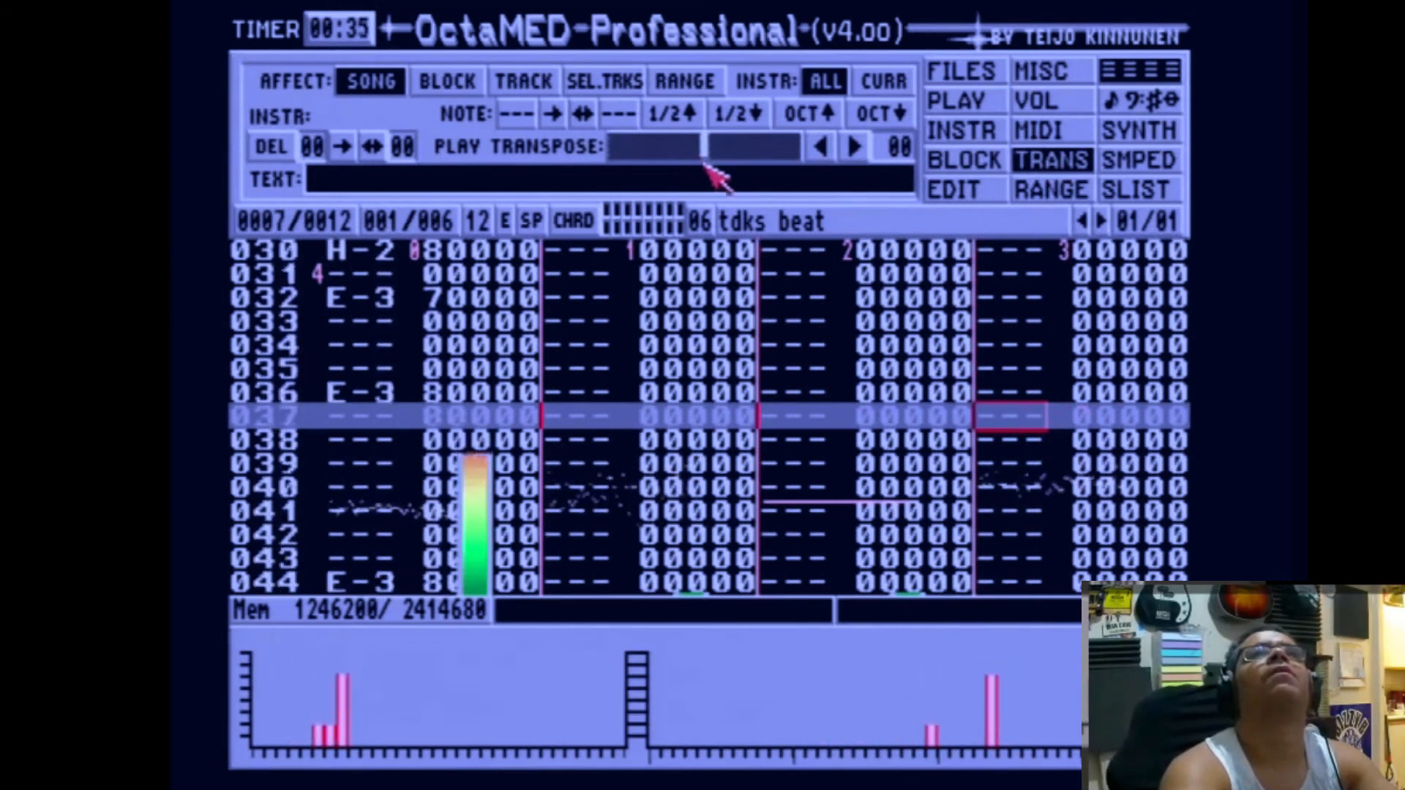
Step: Try transpose values of -2, 1 and -1 on the tdks beat instrument and set it back to 0
{"action": "left_click", "coordinate": [963, 133]}
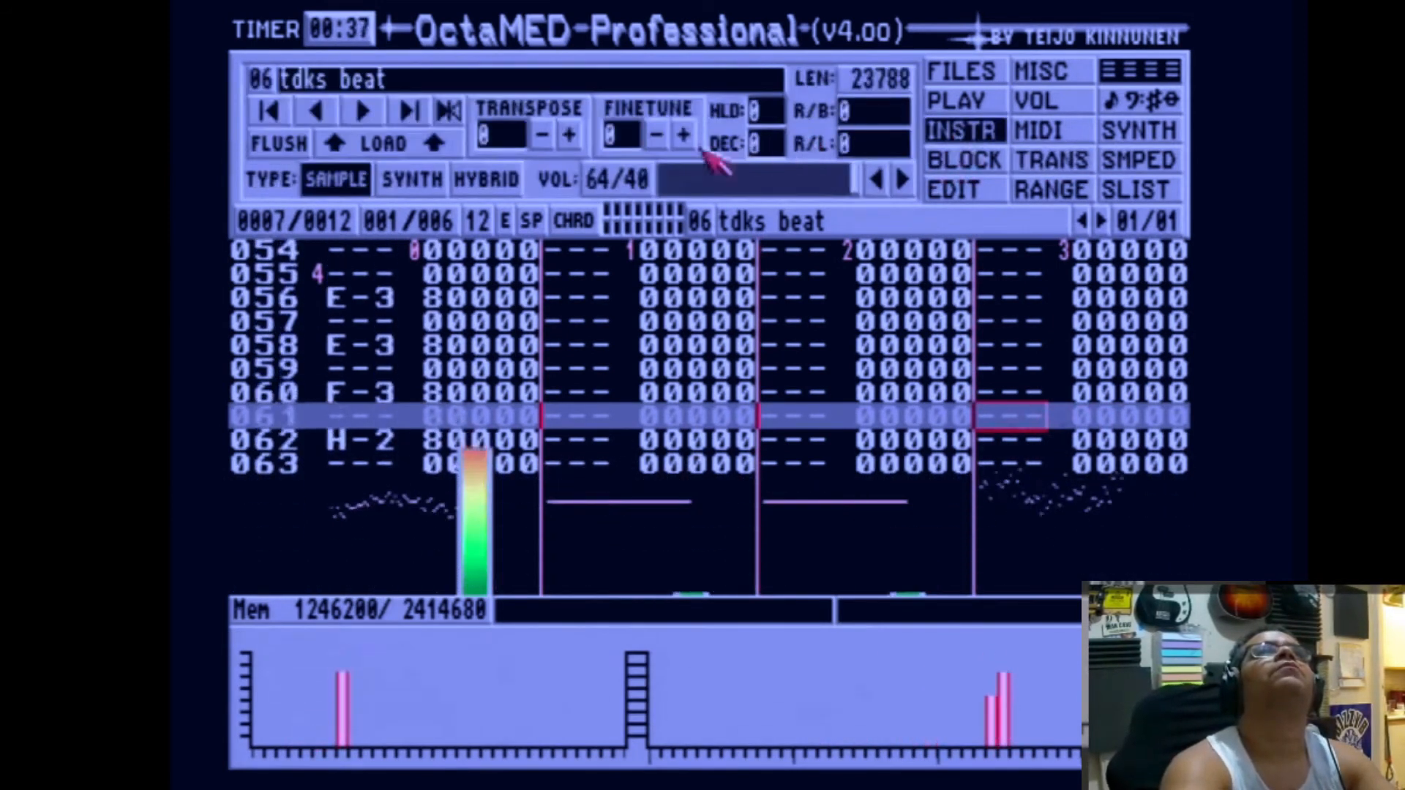
{"action": "left_click", "coordinate": [542, 136]}
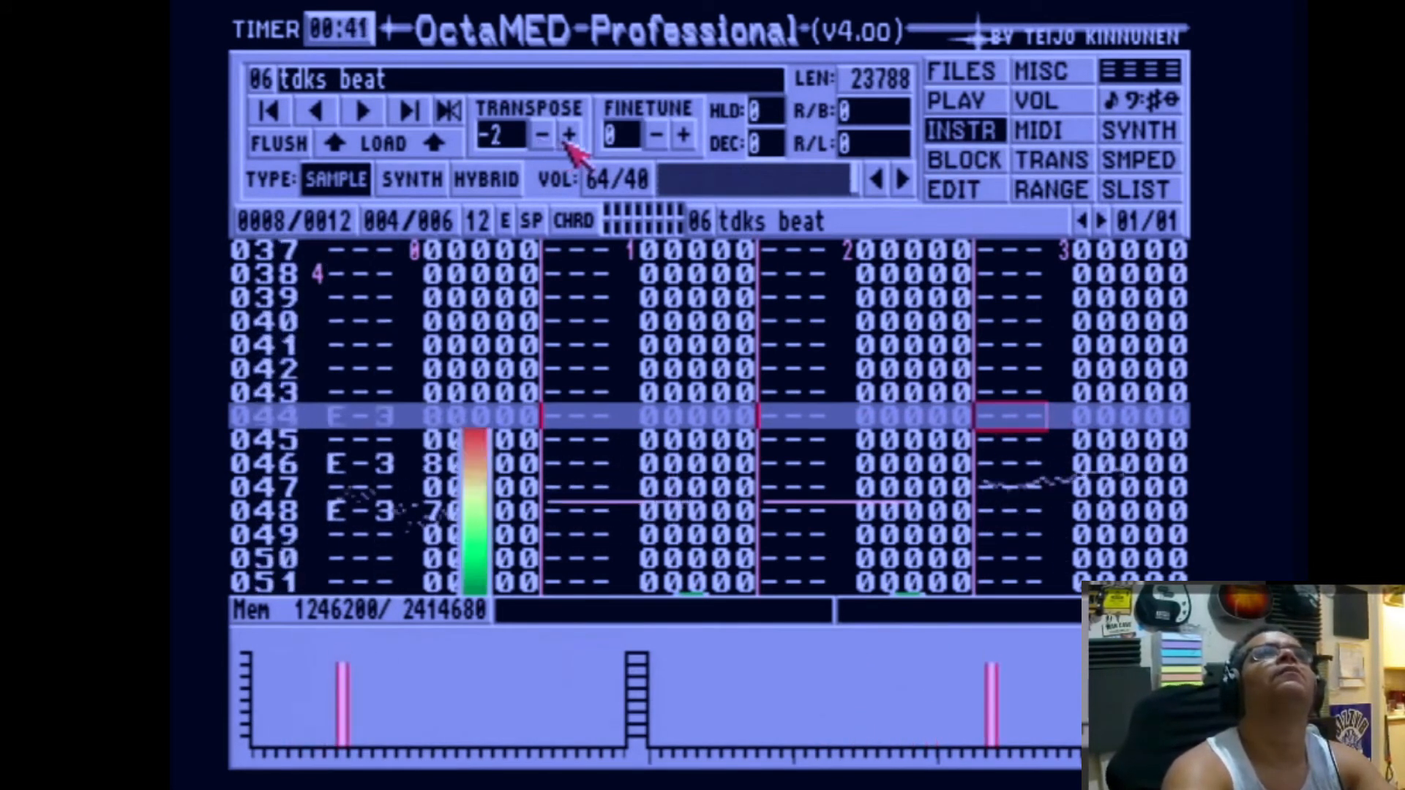
{"action": "left_click", "coordinate": [565, 143]}
{"action": "left_click", "coordinate": [565, 143]}
{"action": "left_click", "coordinate": [566, 143]}
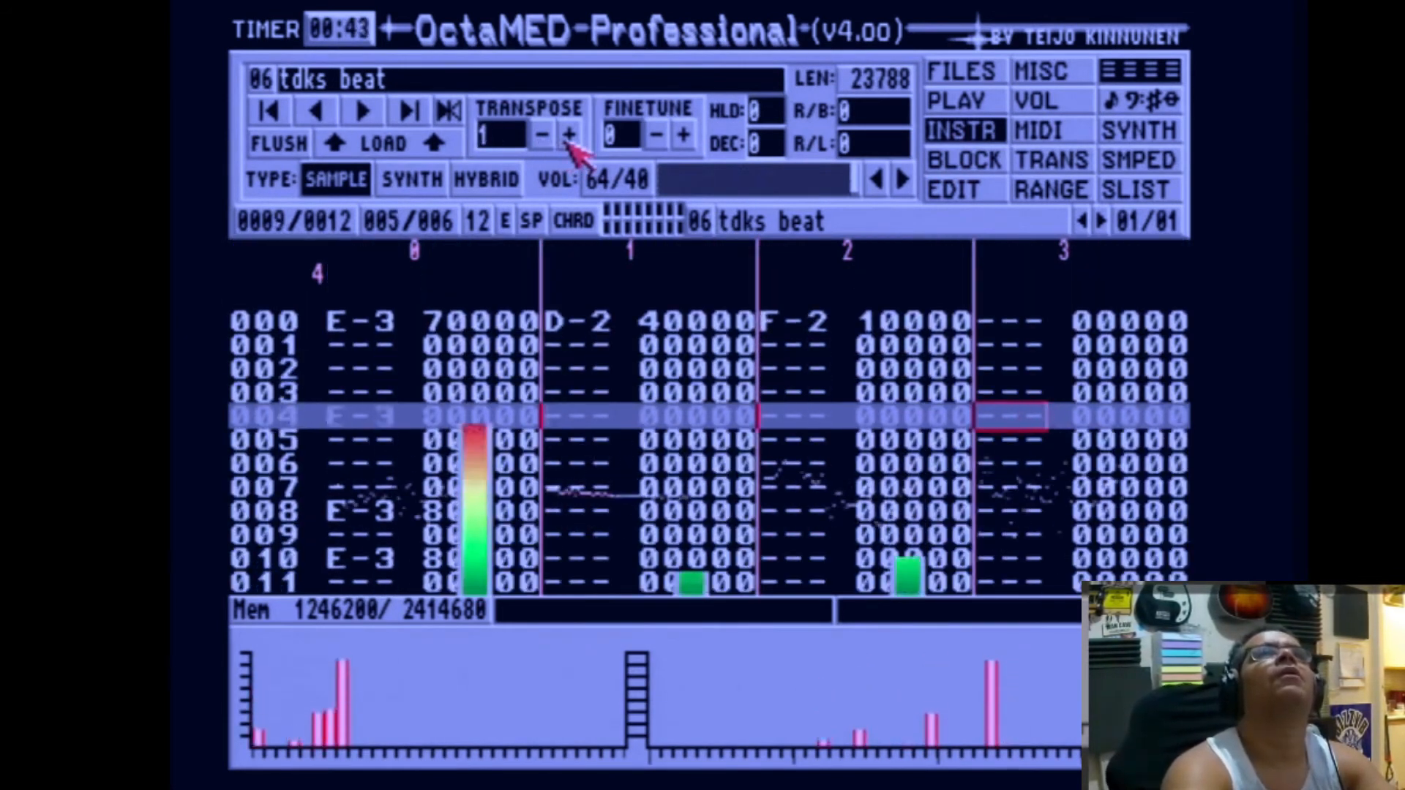
{"action": "left_click", "coordinate": [568, 141]}
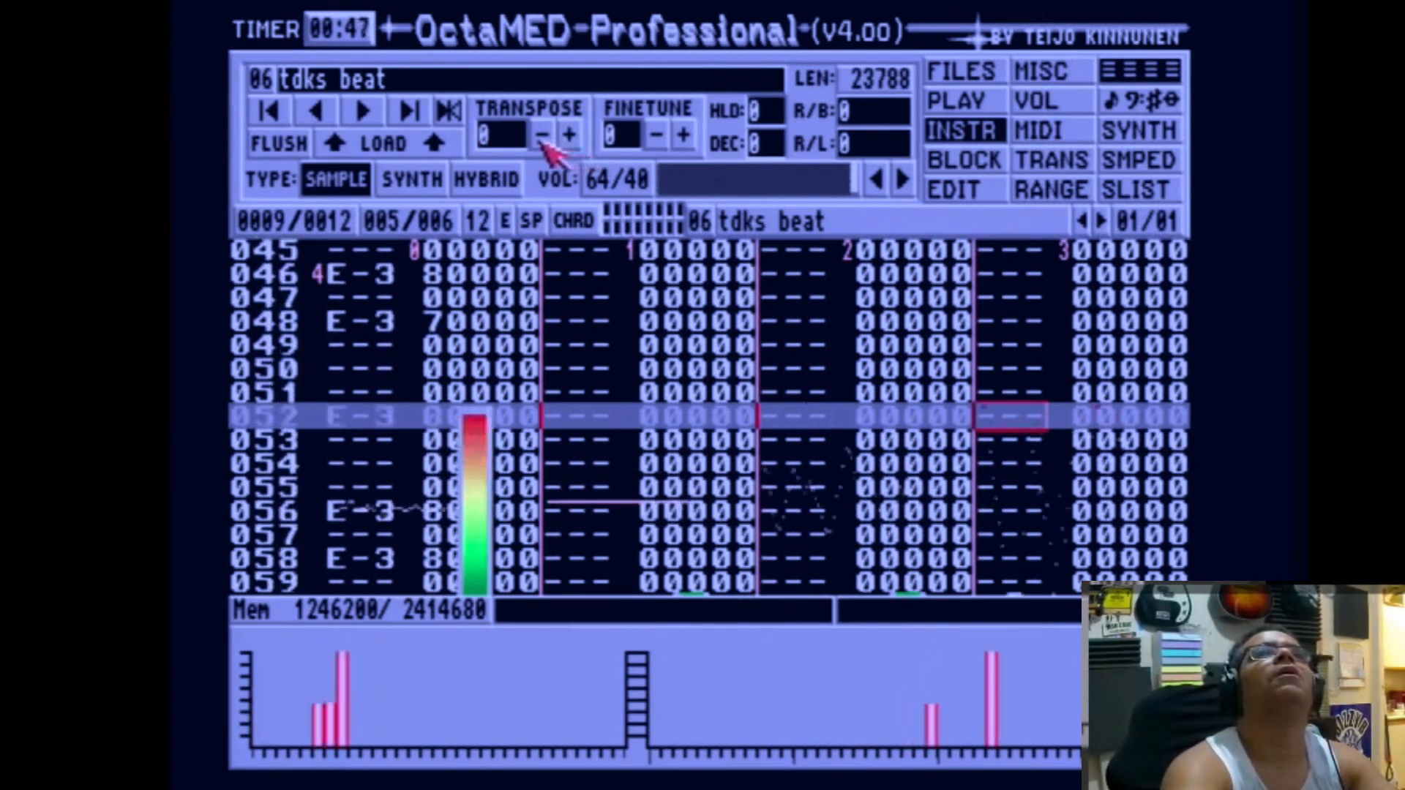
{"action": "left_click", "coordinate": [542, 139]}
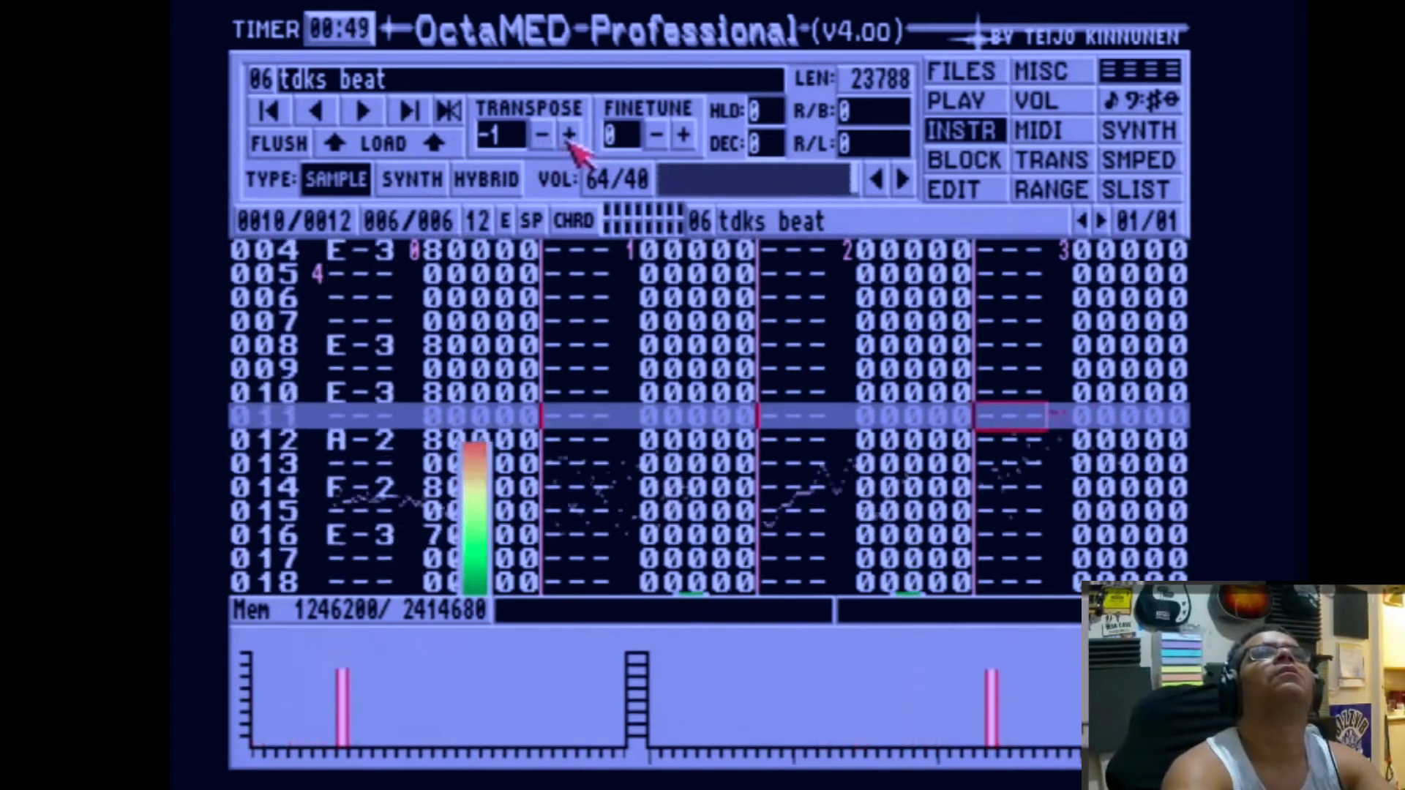
{"action": "left_click", "coordinate": [568, 138]}
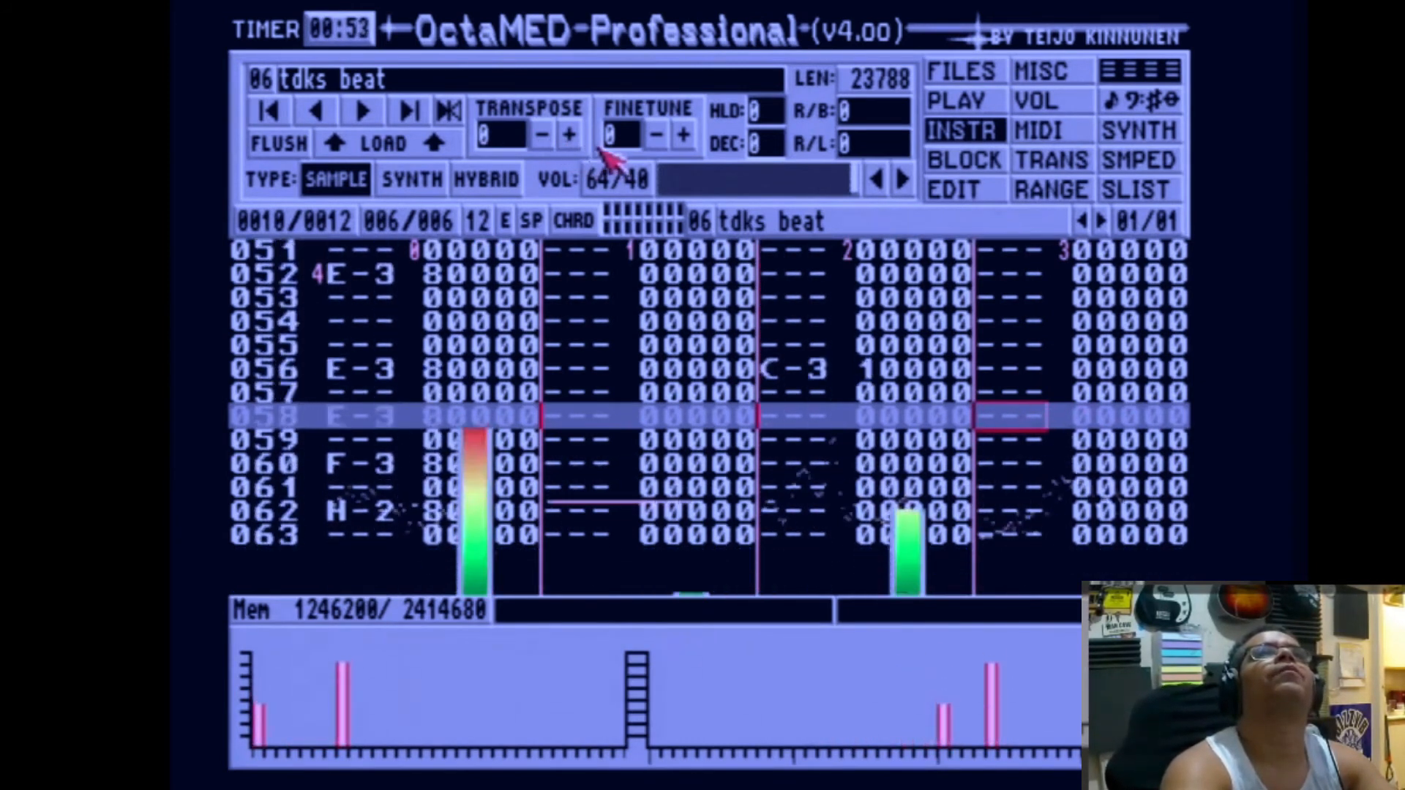
Step: Set the finetune of the tdks beat instrument to 5
{"action": "left_click", "coordinate": [681, 139]}
{"action": "left_click", "coordinate": [683, 139]}
{"action": "left_click", "coordinate": [684, 139]}
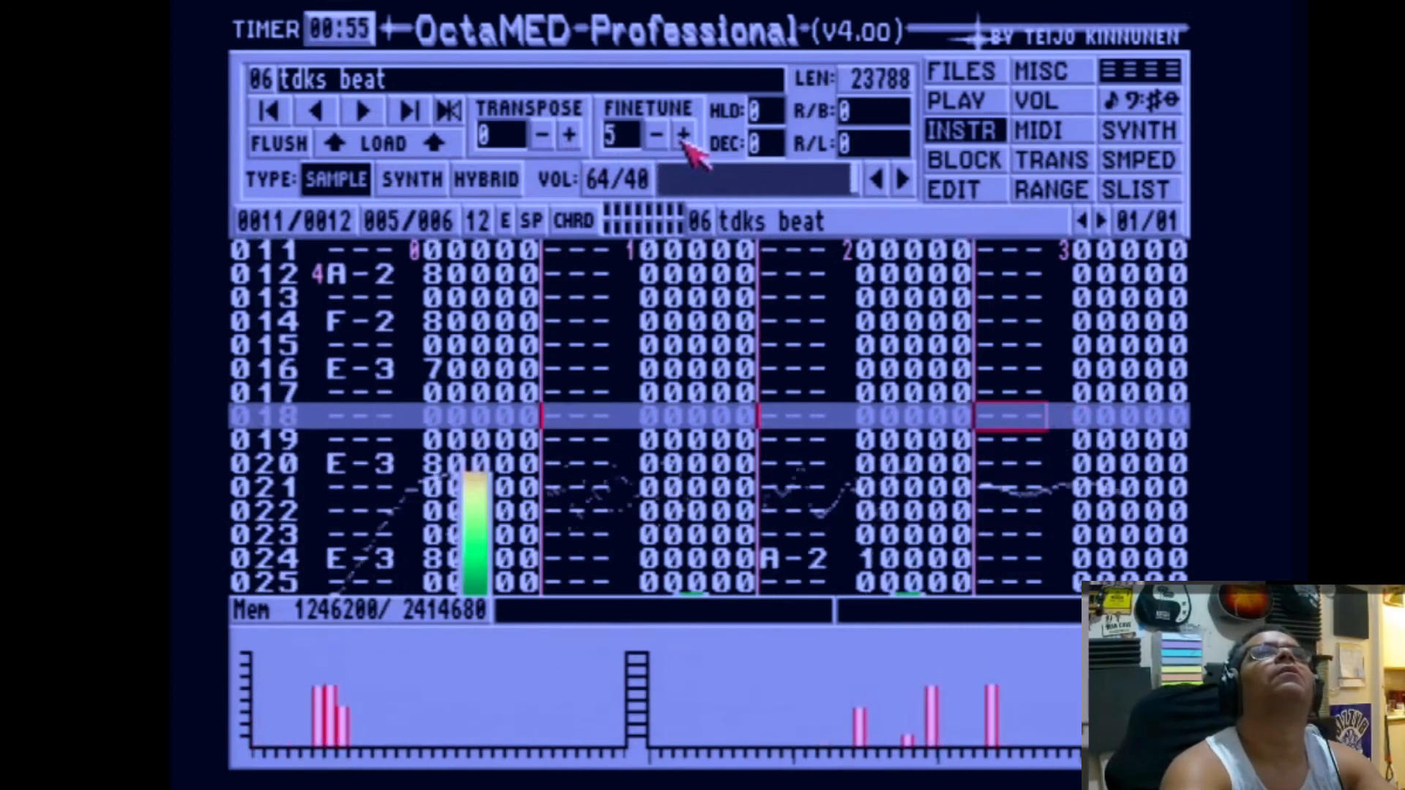
{"action": "left_click", "coordinate": [683, 139]}
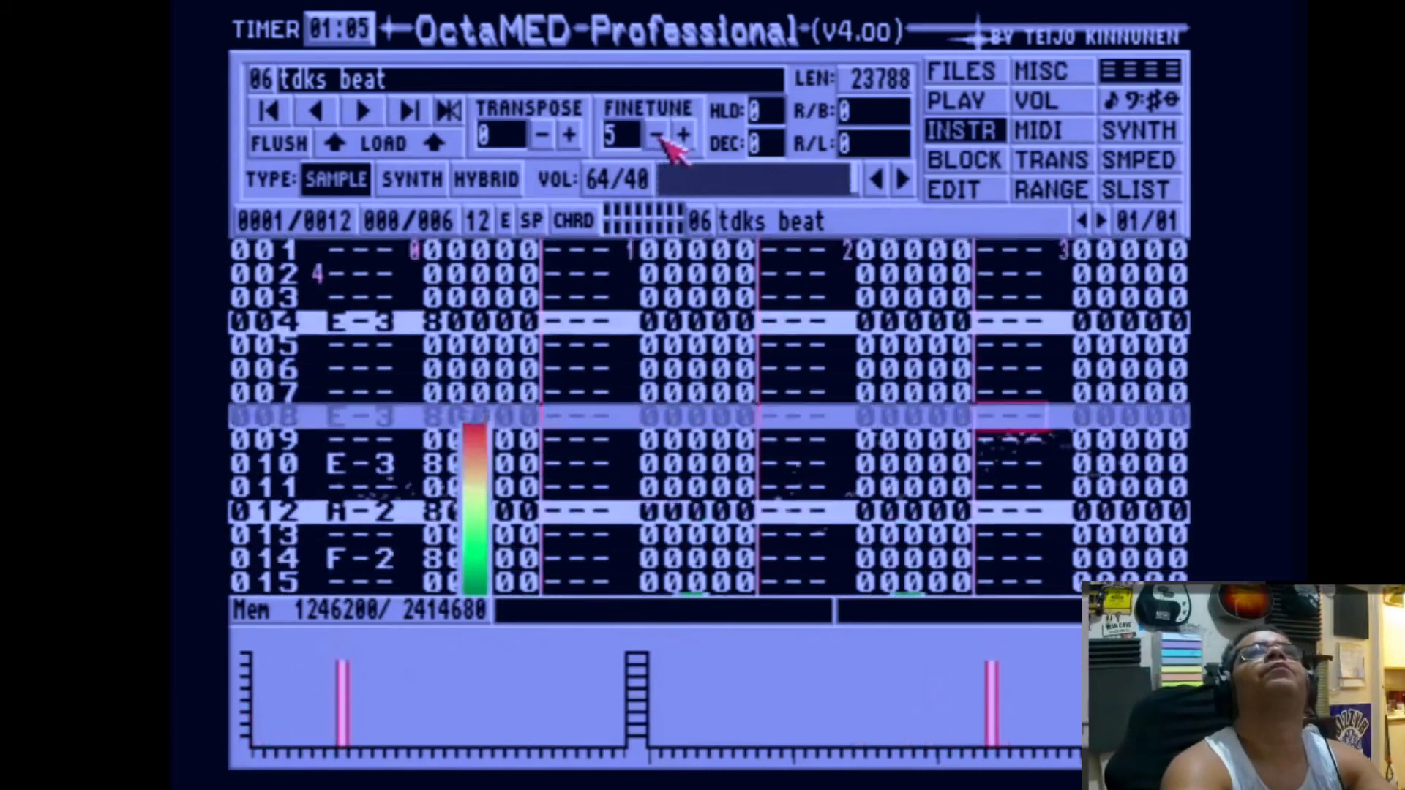
Step: Extend the playing sequence beyond its last entry to 21 positions and play the song from the beginning
{"action": "left_click", "coordinate": [992, 72]}
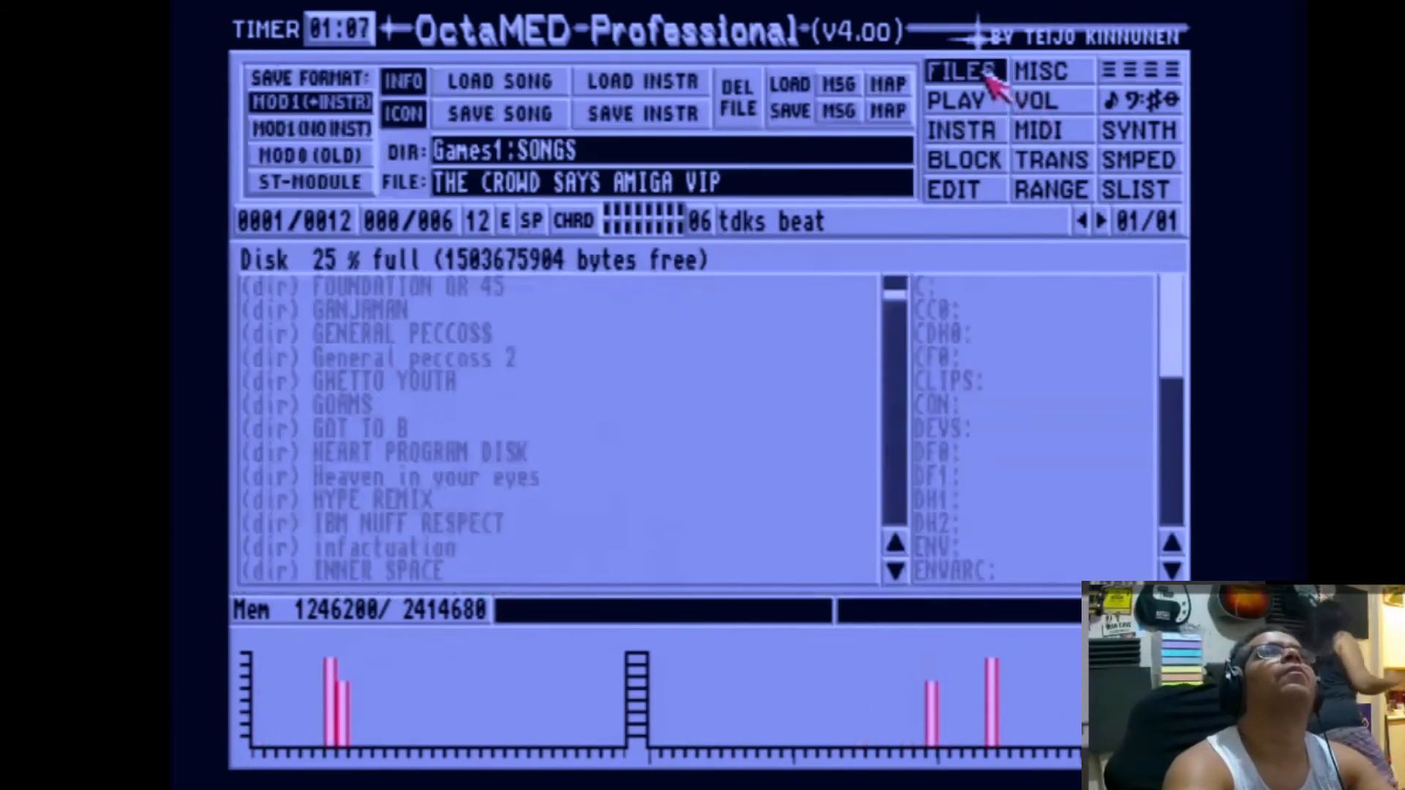
{"action": "left_click", "coordinate": [983, 104]}
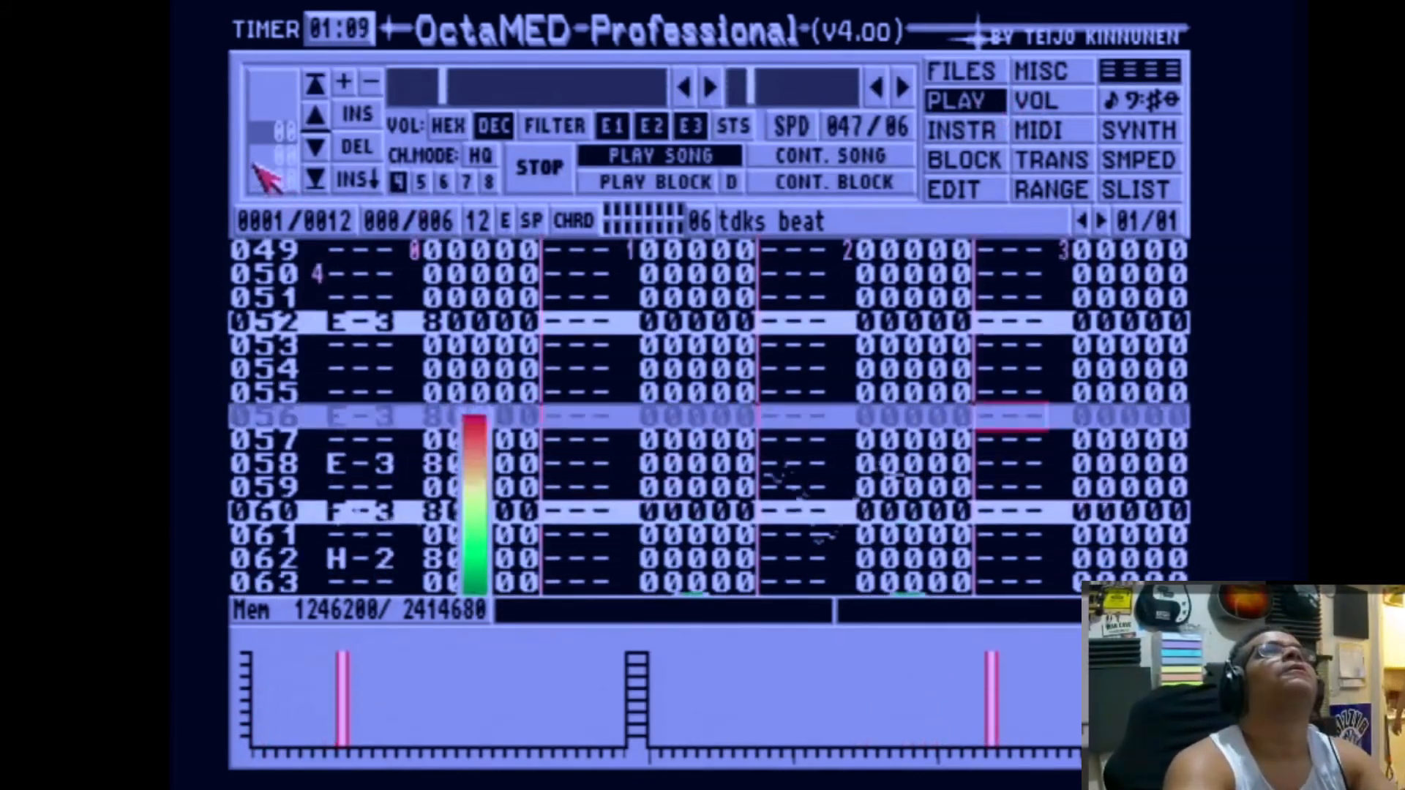
{"action": "left_click", "coordinate": [316, 146]}
{"action": "left_click", "coordinate": [315, 147]}
{"action": "left_click", "coordinate": [316, 146]}
{"action": "left_click", "coordinate": [315, 146]}
{"action": "left_click", "coordinate": [315, 147]}
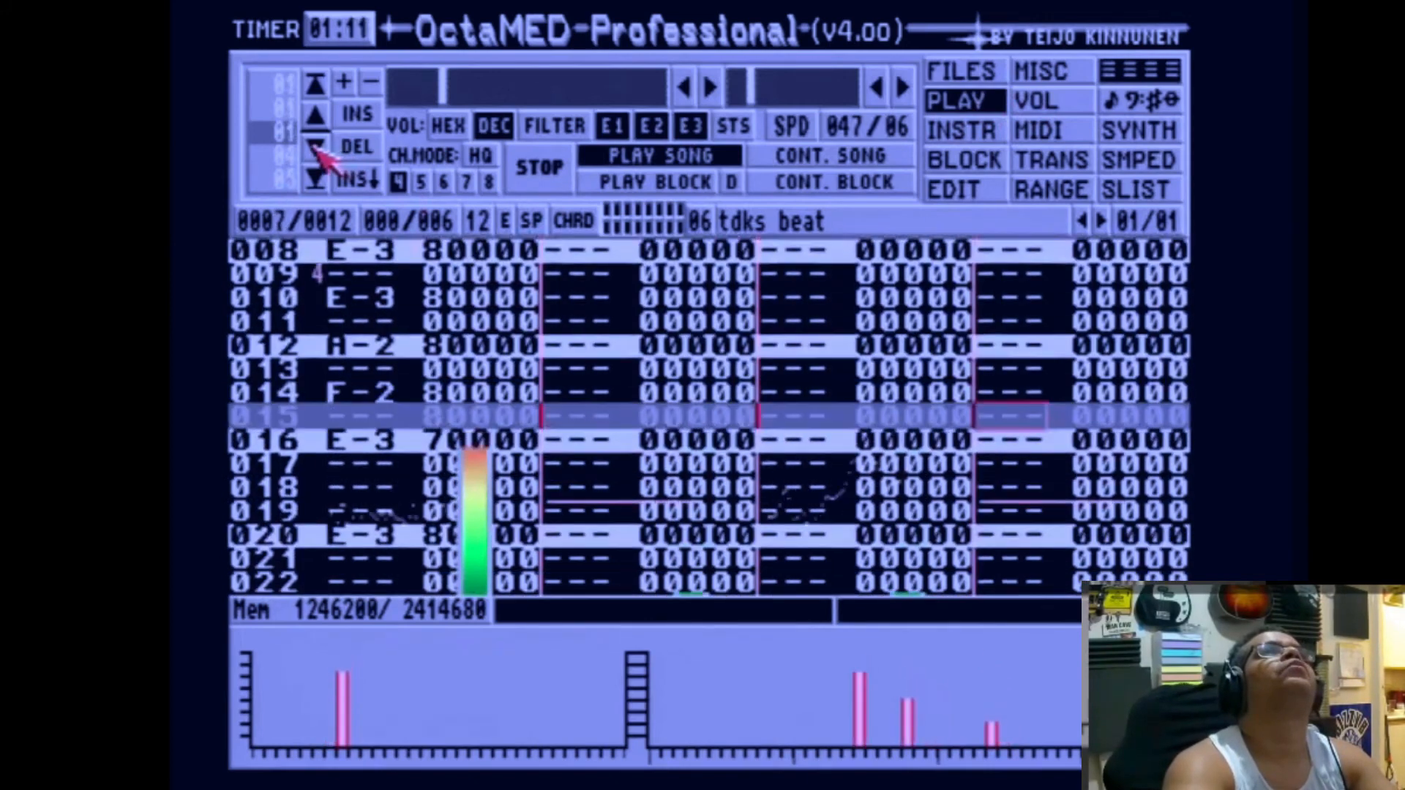
{"action": "left_click", "coordinate": [315, 146]}
{"action": "left_click", "coordinate": [314, 146]}
{"action": "left_click", "coordinate": [316, 146]}
{"action": "left_click", "coordinate": [315, 146]}
{"action": "left_click", "coordinate": [316, 146]}
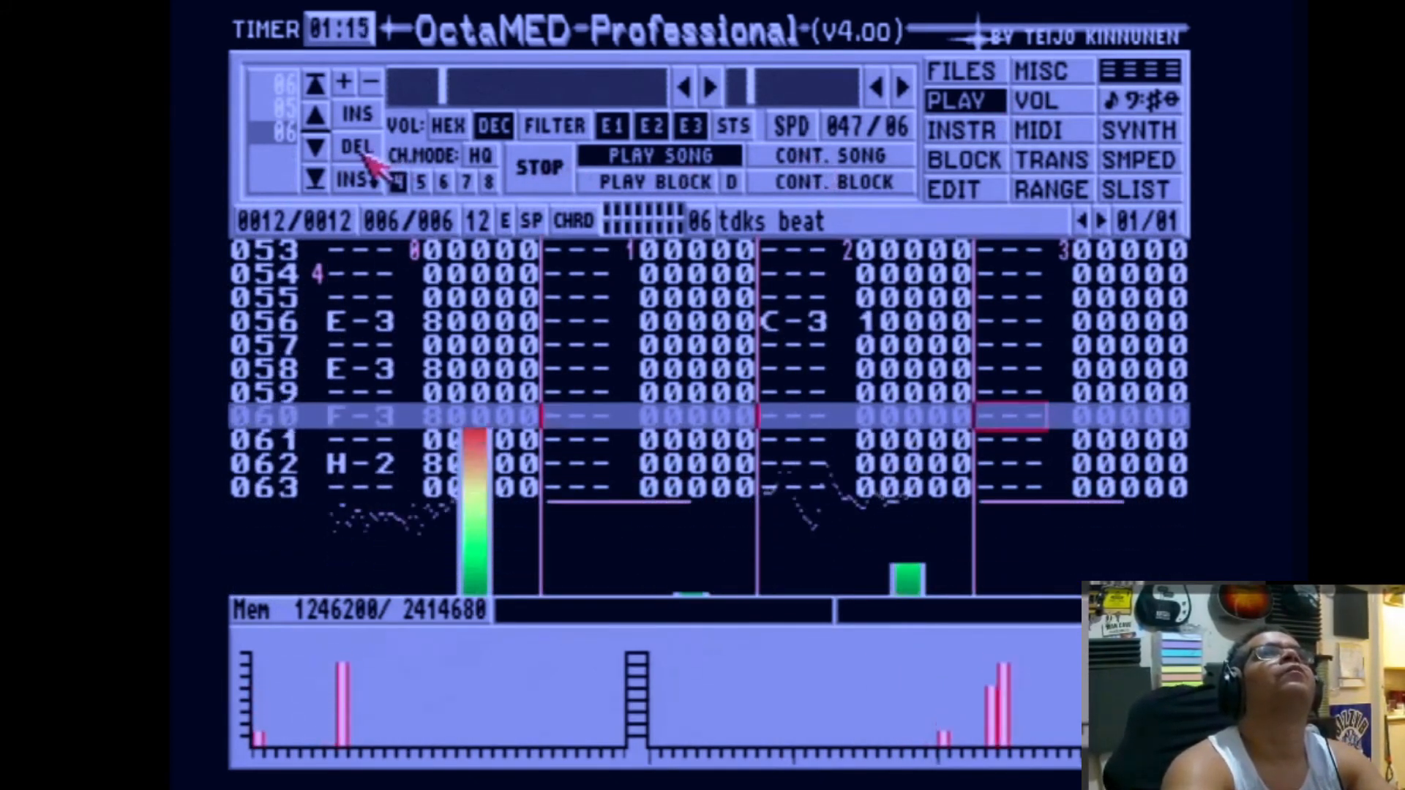
{"action": "left_click", "coordinate": [316, 147]}
{"action": "left_click", "coordinate": [319, 146]}
{"action": "left_click", "coordinate": [322, 146]}
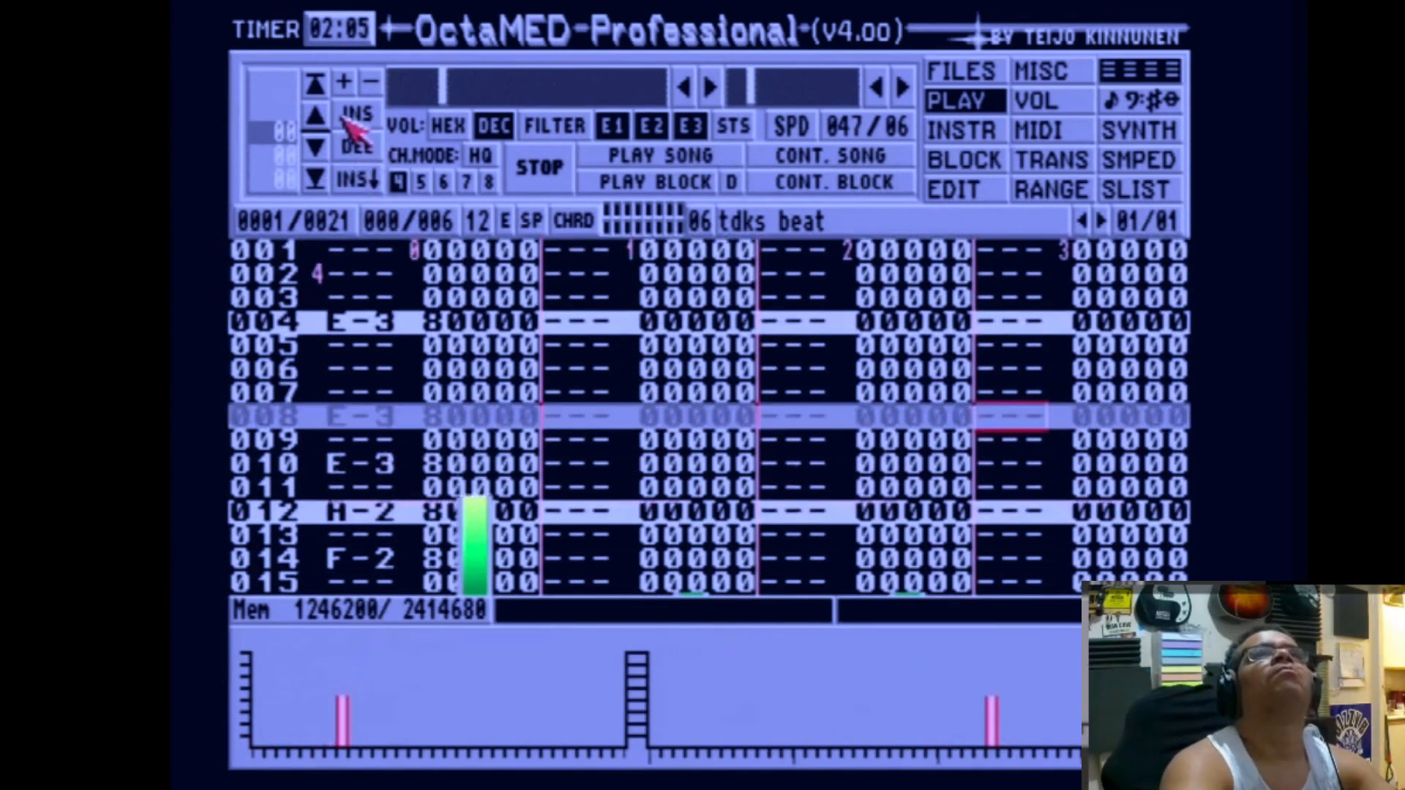
{"action": "left_click", "coordinate": [669, 158]}
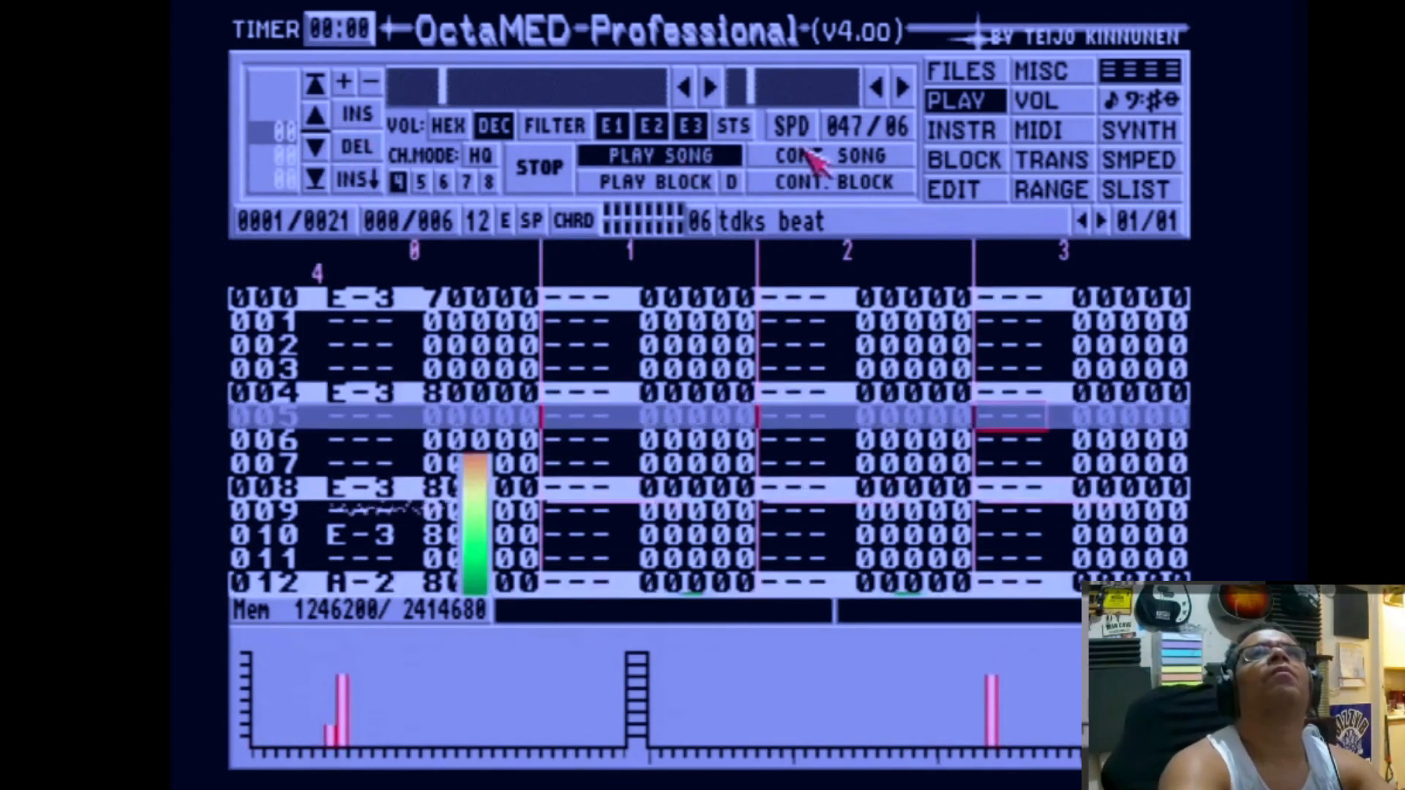